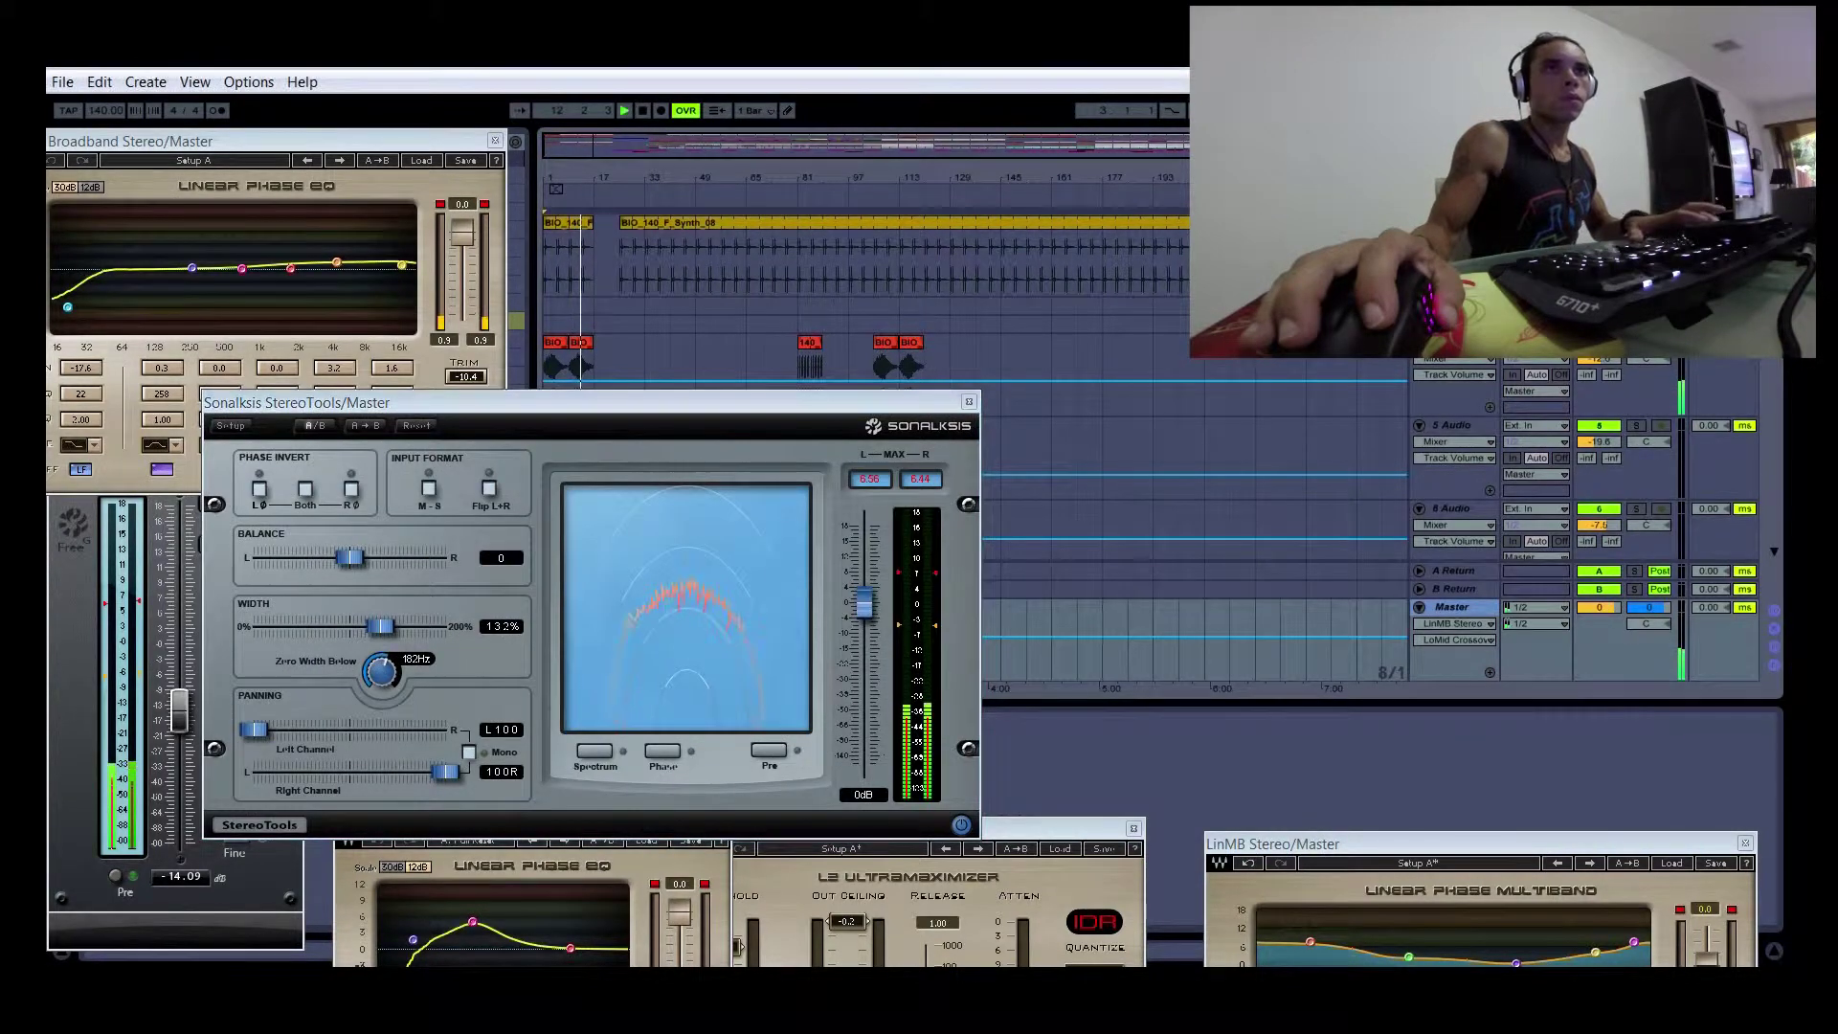
Show the Master track's device chain and spectrum, and move the Linear Phase Multiband and StereoTools windows clear of the spectrum
left_click_drag(1341, 844, 983, 655)
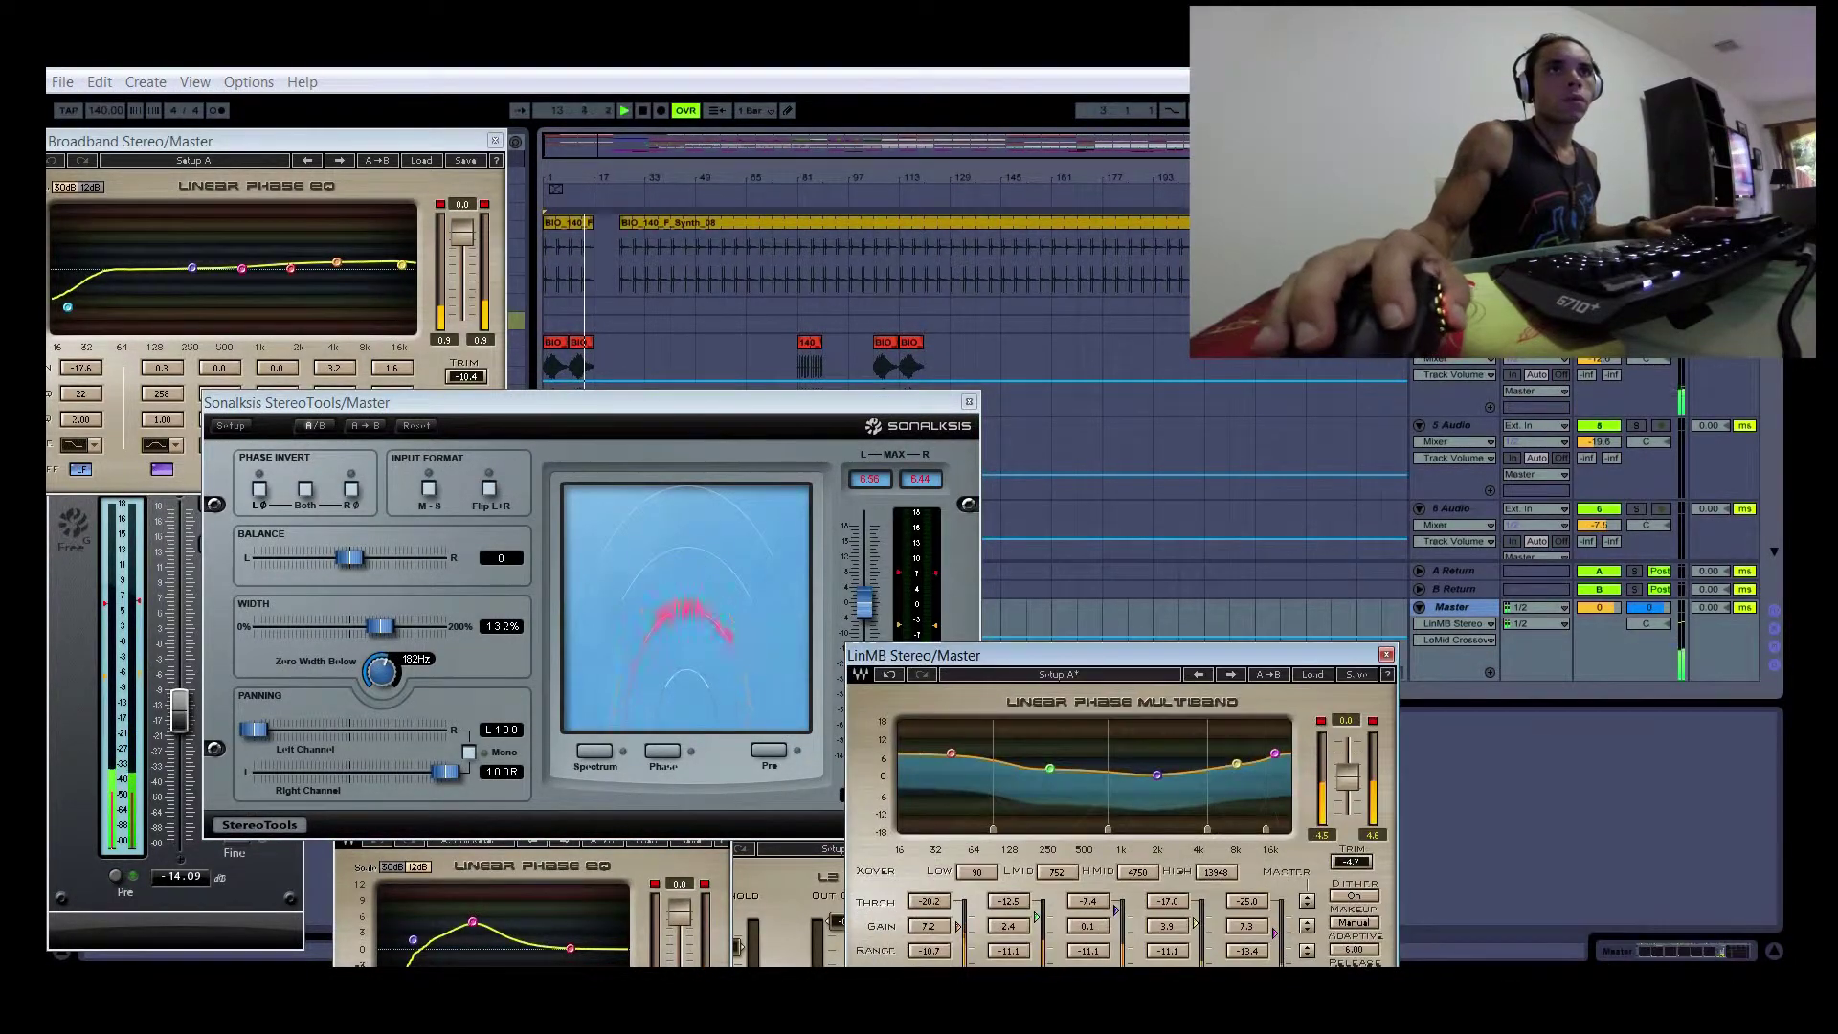
left_click(1721, 951)
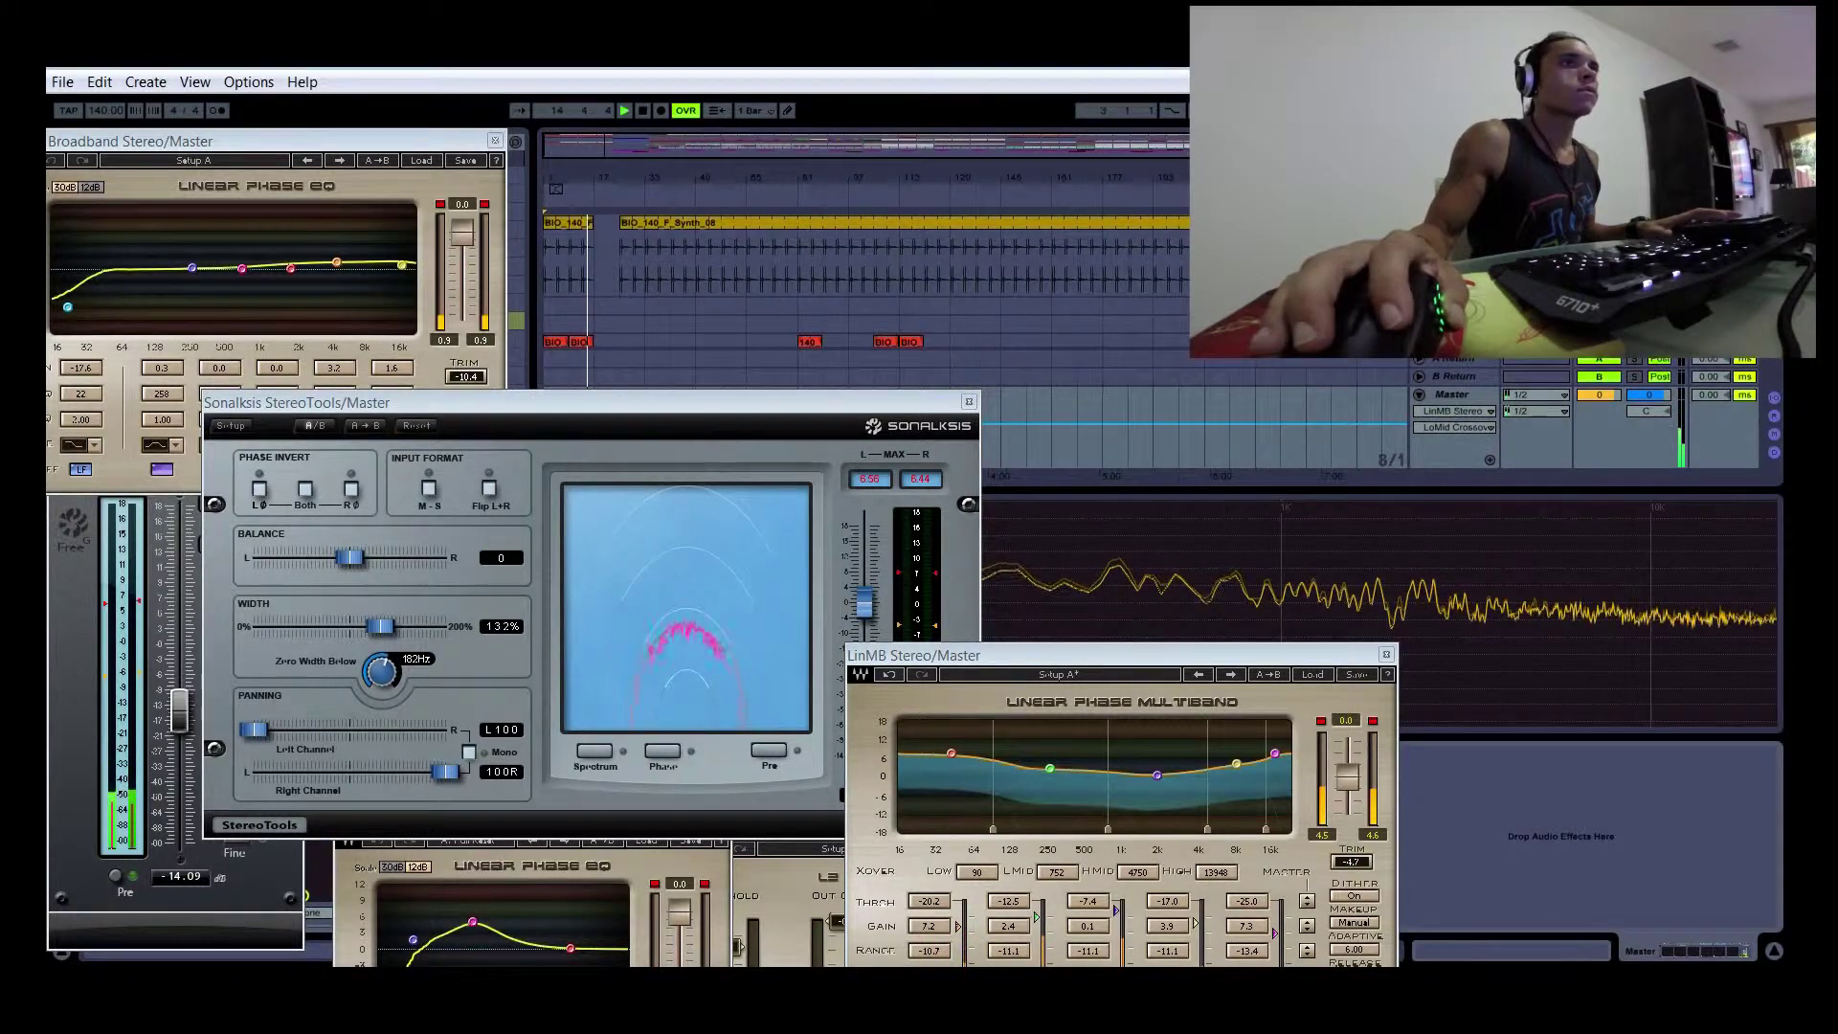
left_click_drag(1120, 656, 1502, 739)
left_click_drag(565, 402, 680, 672)
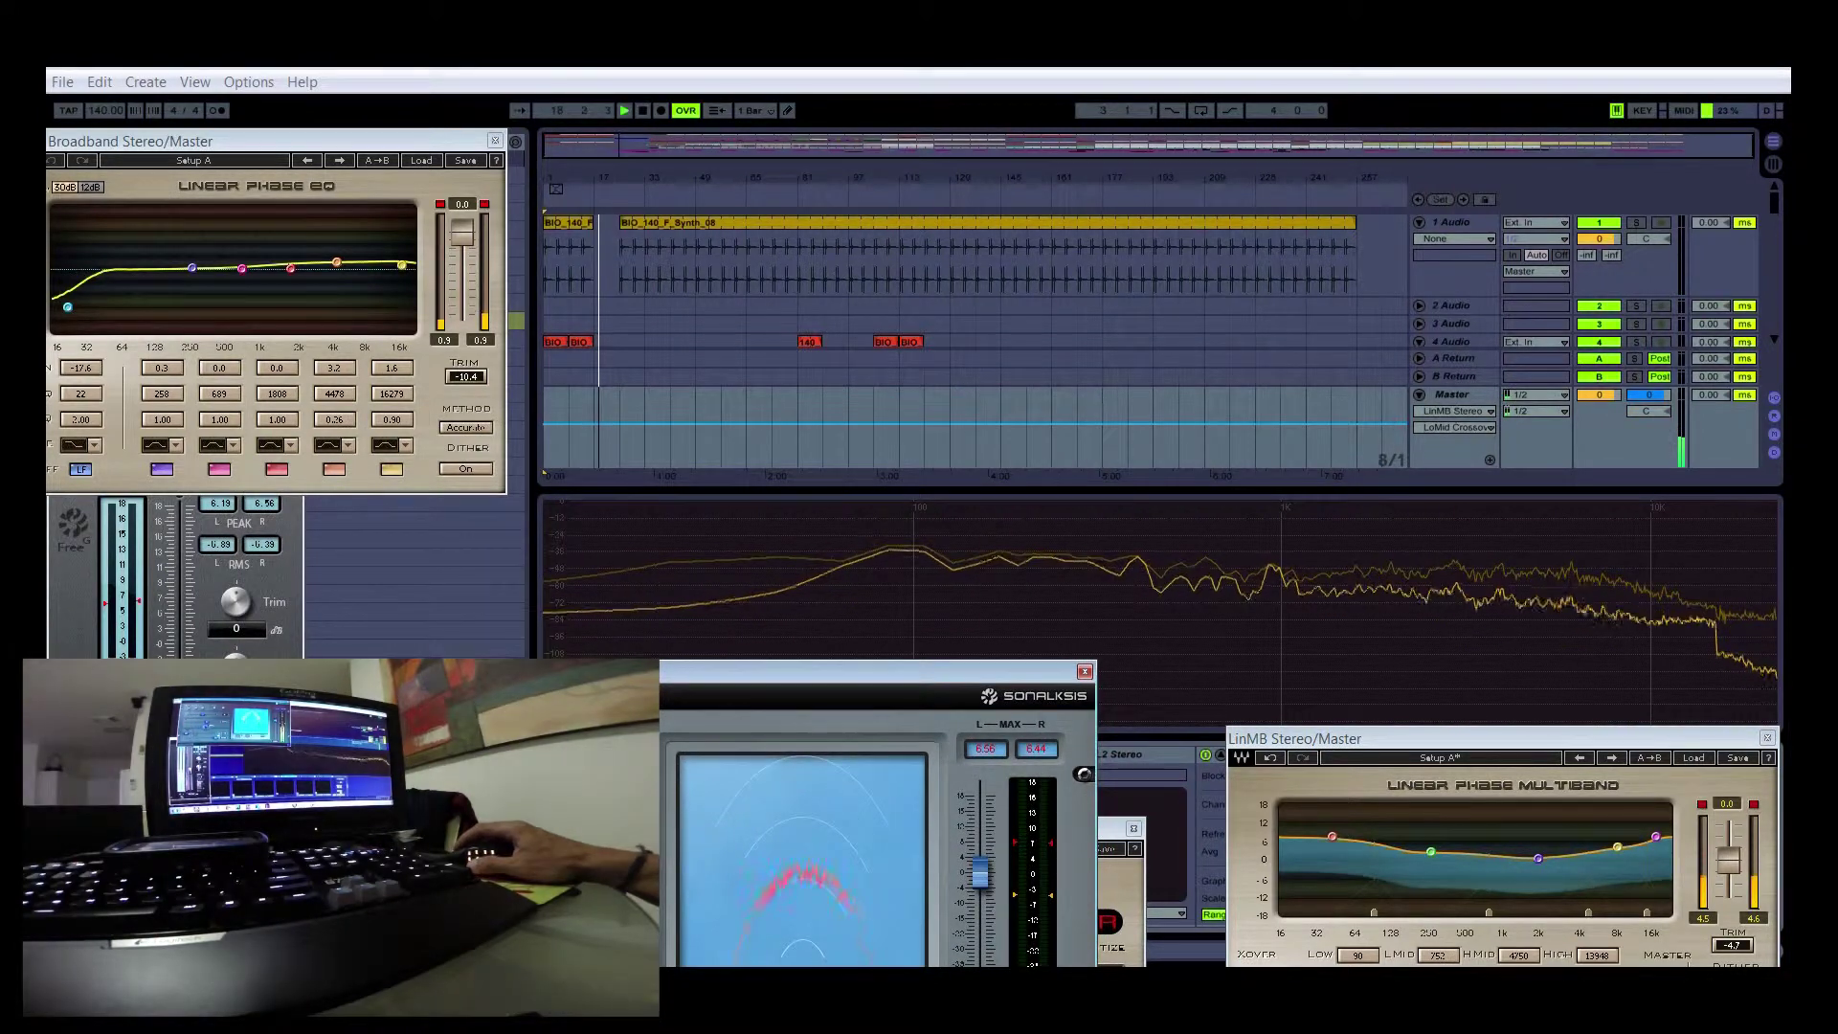
Look through the arrangement's audio tracks and their clips, closing in on roughly the first 81 bars of the timeline
scroll(972, 287, "down", 10)
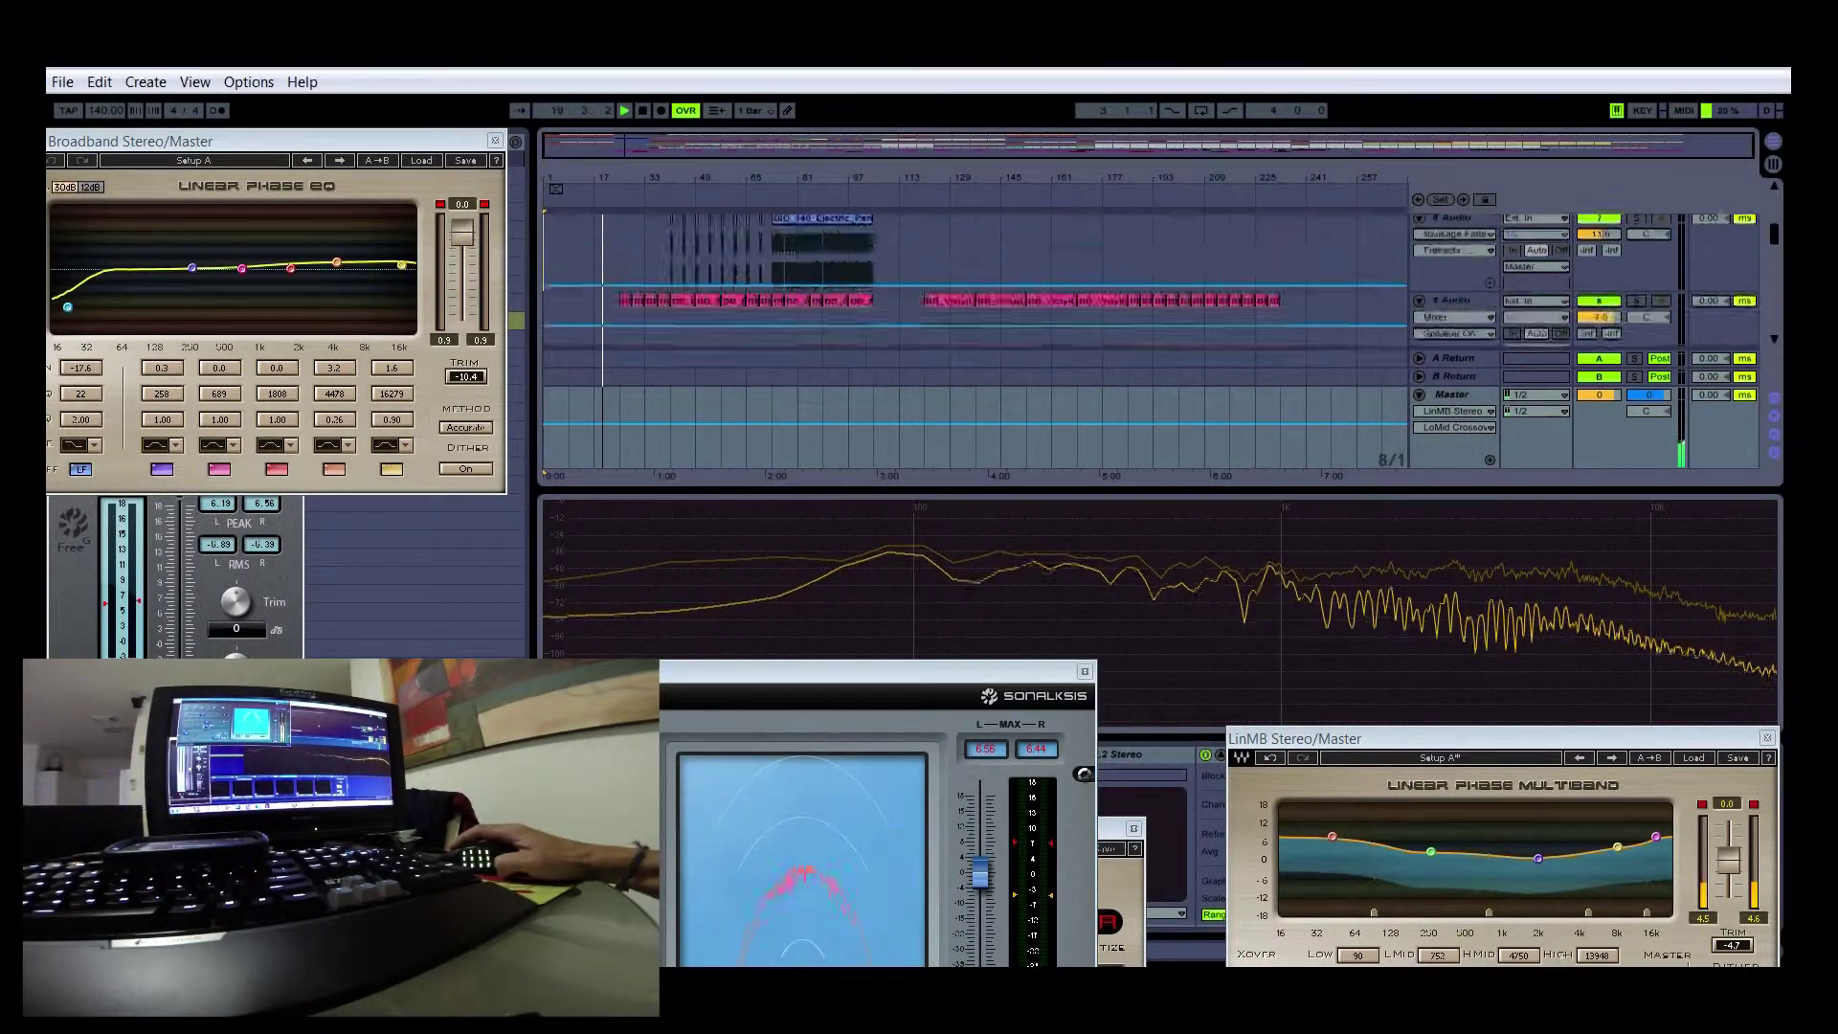
scroll(972, 288, "up", 1)
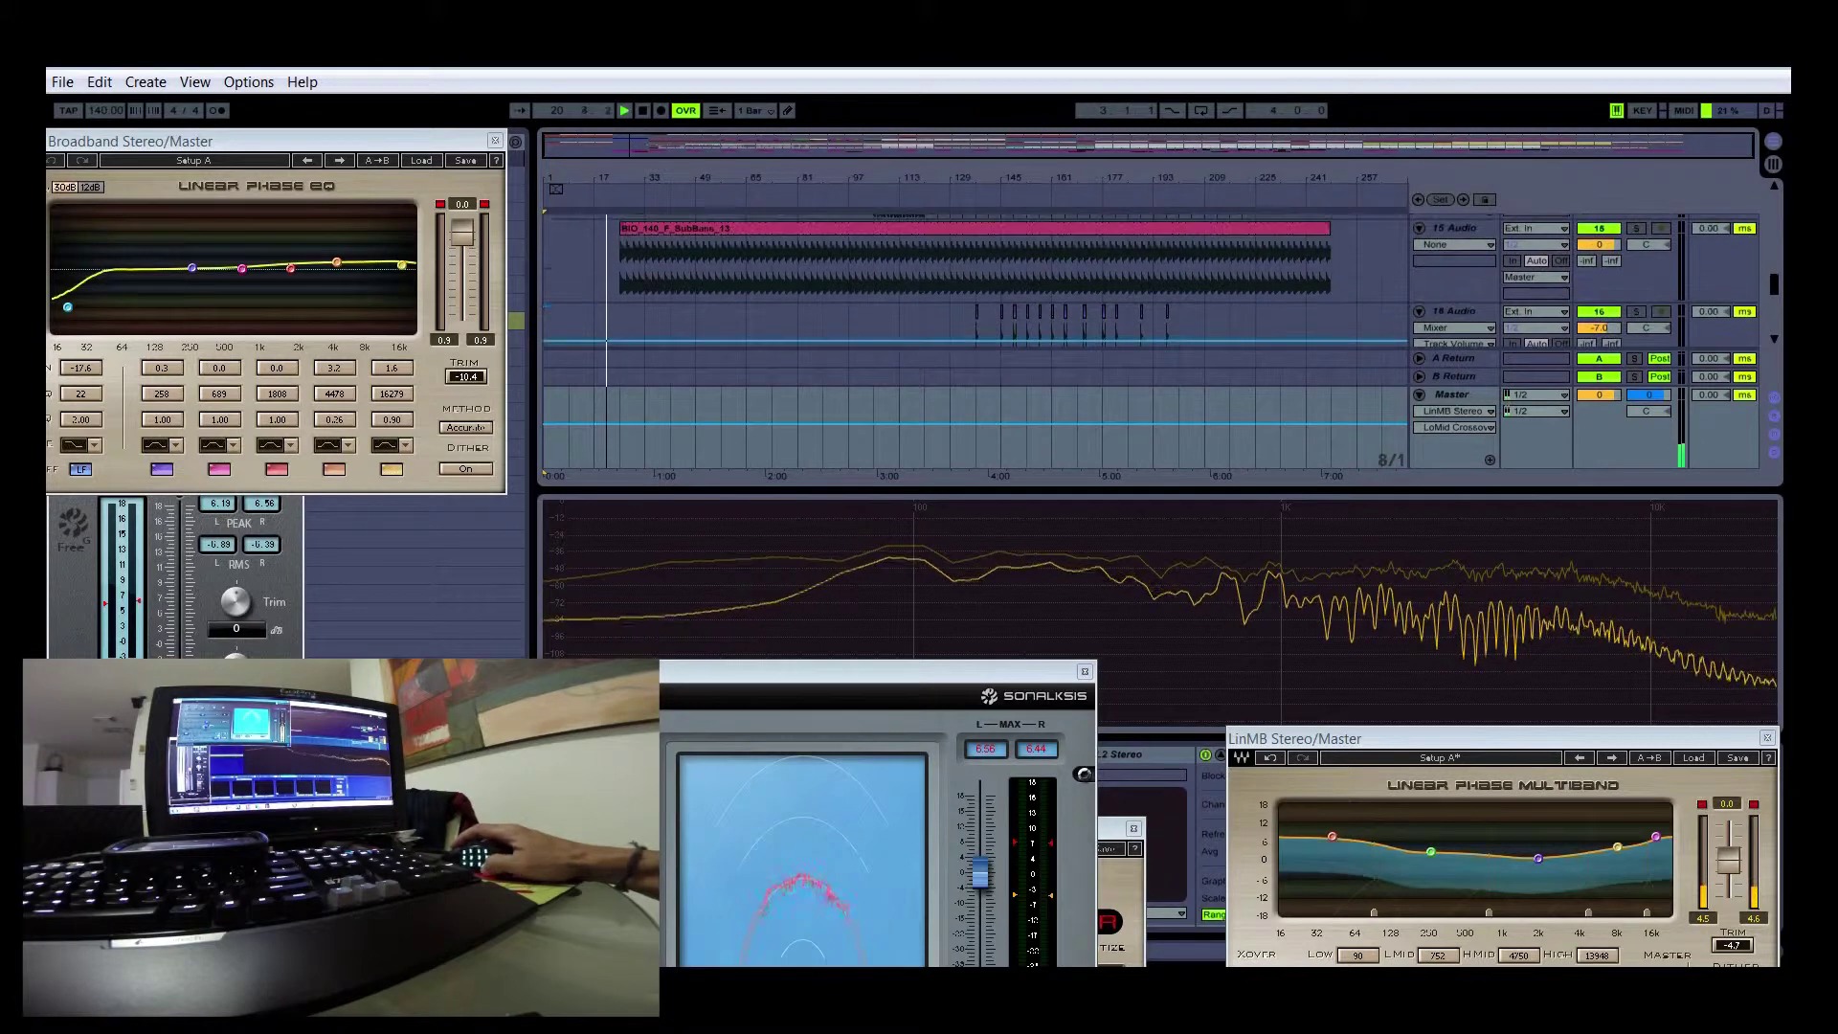
scroll(972, 287, "down", 5)
scroll(971, 287, "up", 6)
scroll(972, 287, "up", 4)
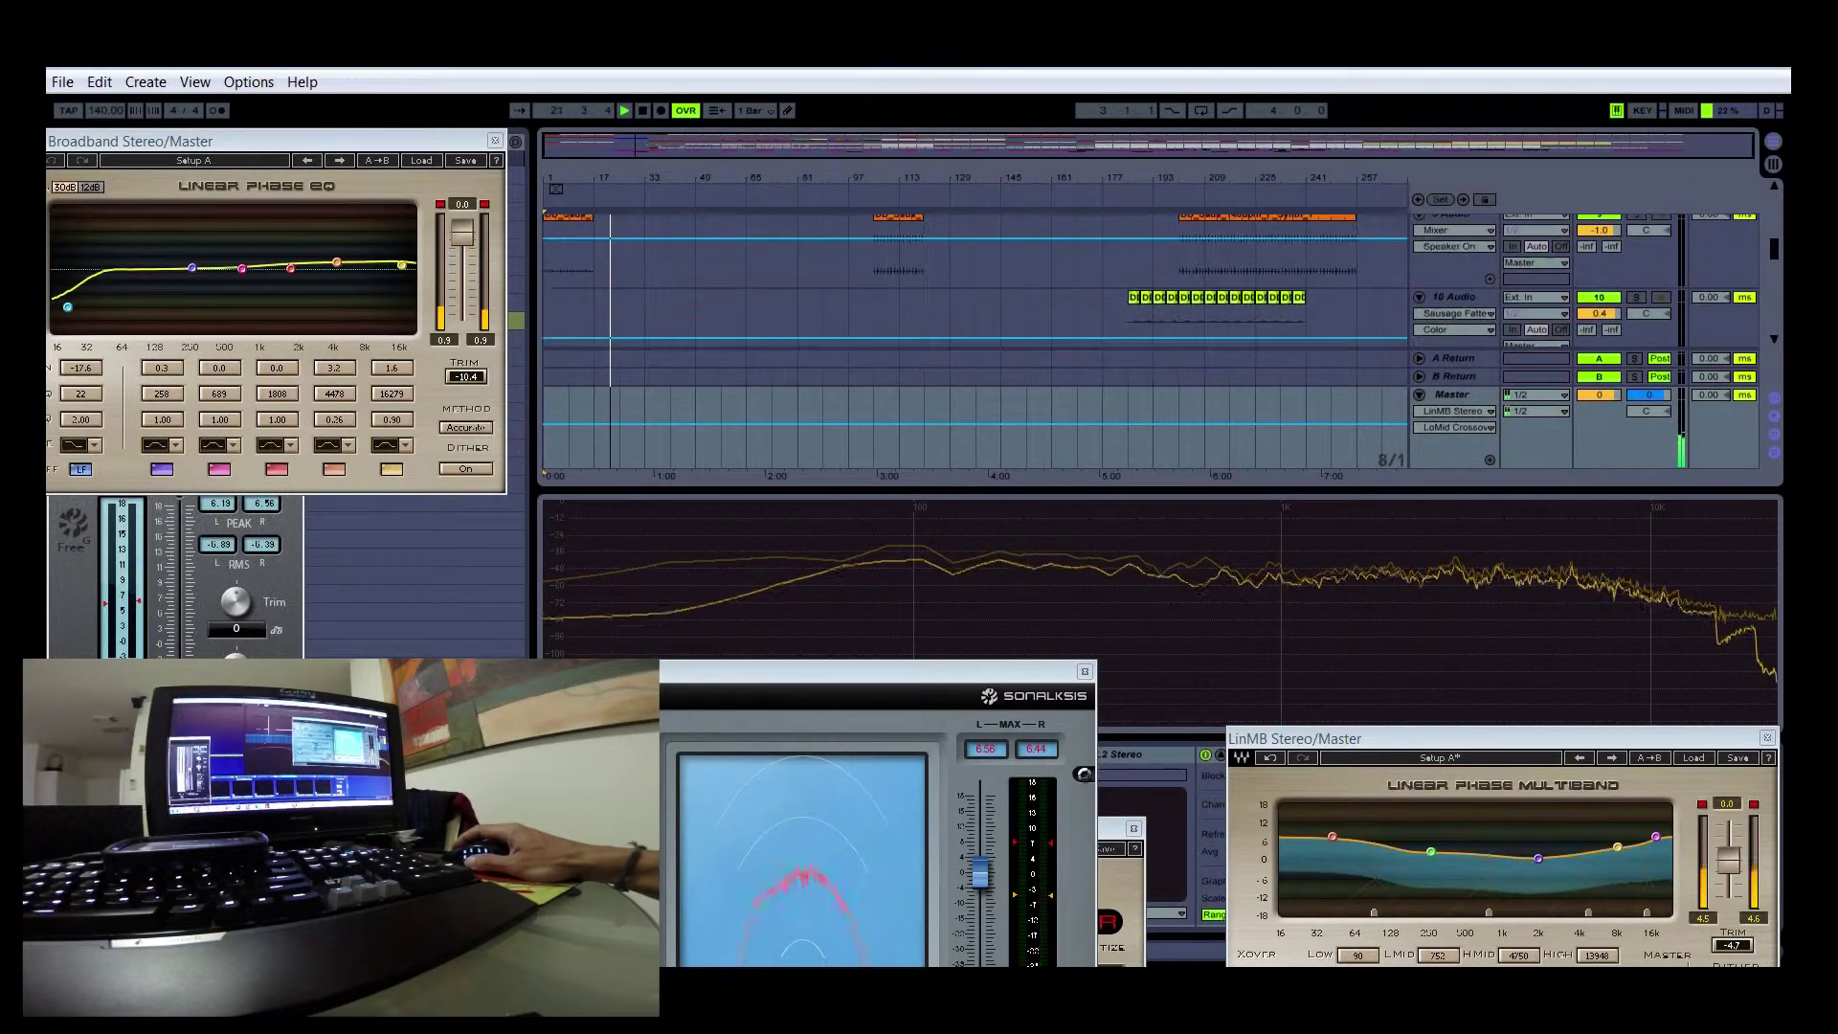
scroll(972, 287, "up", 2)
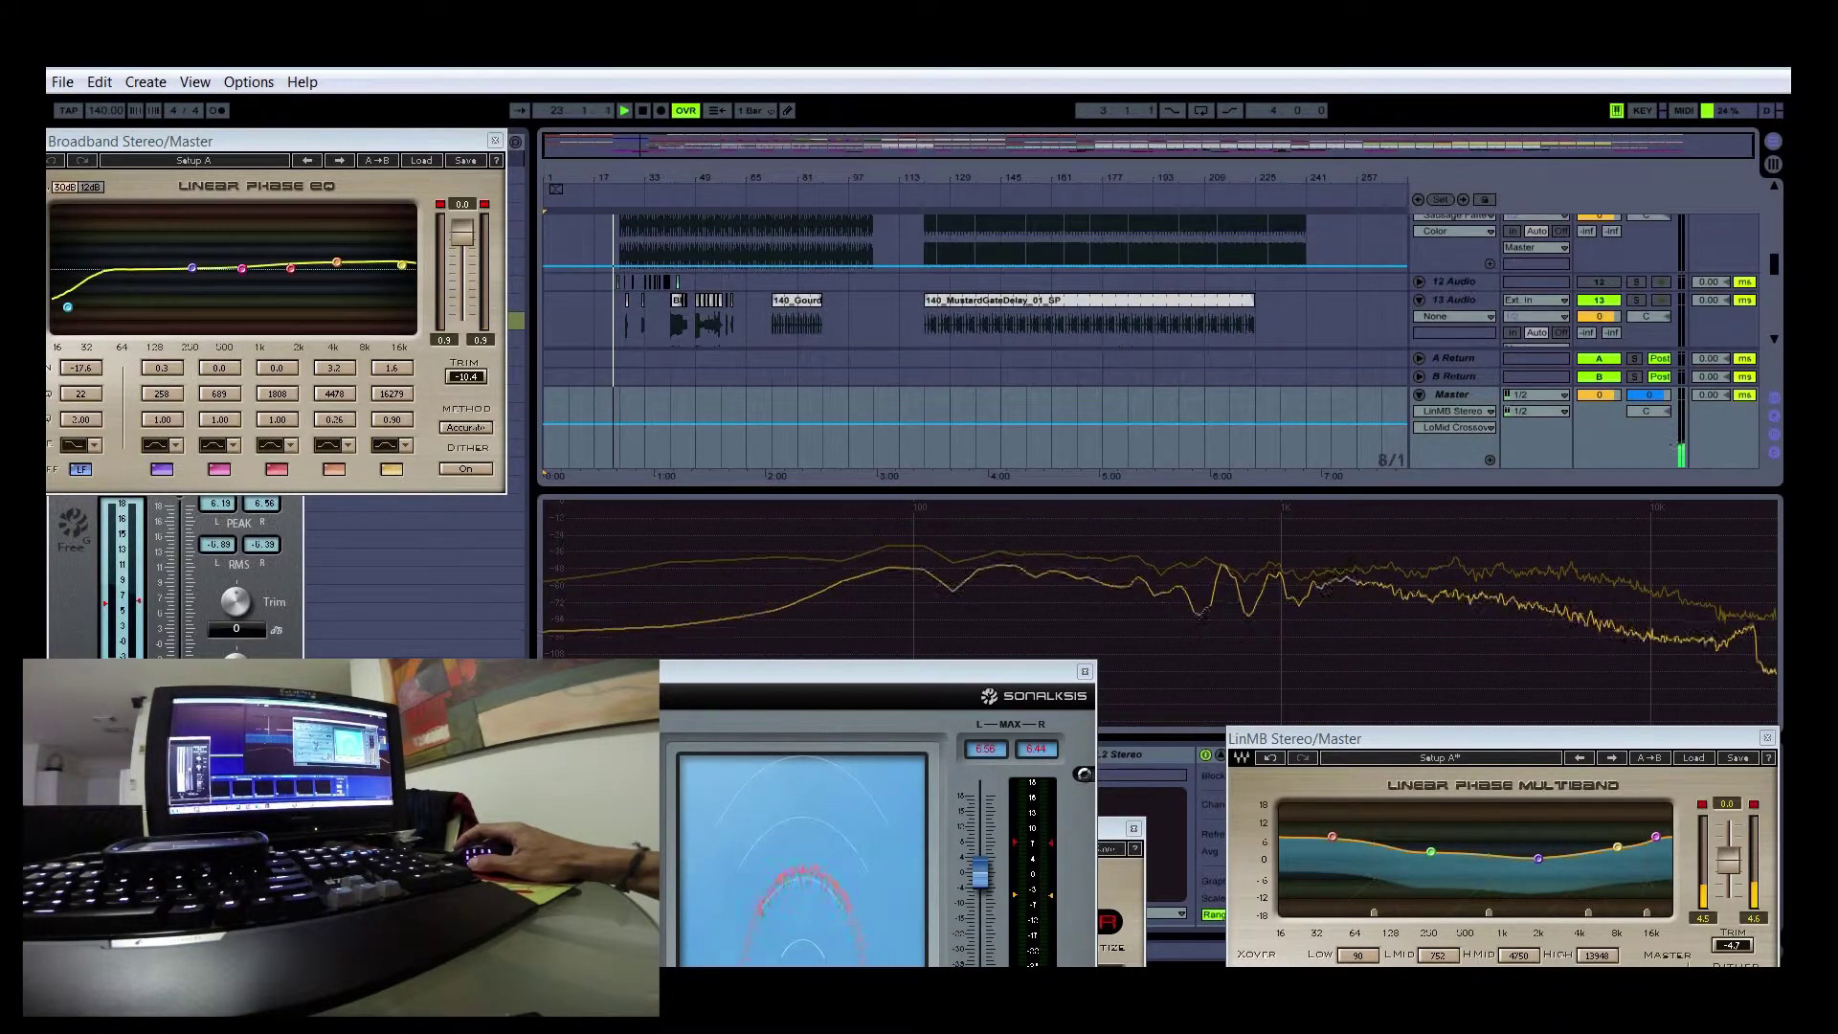
left_click_drag(858, 178, 1552, 278)
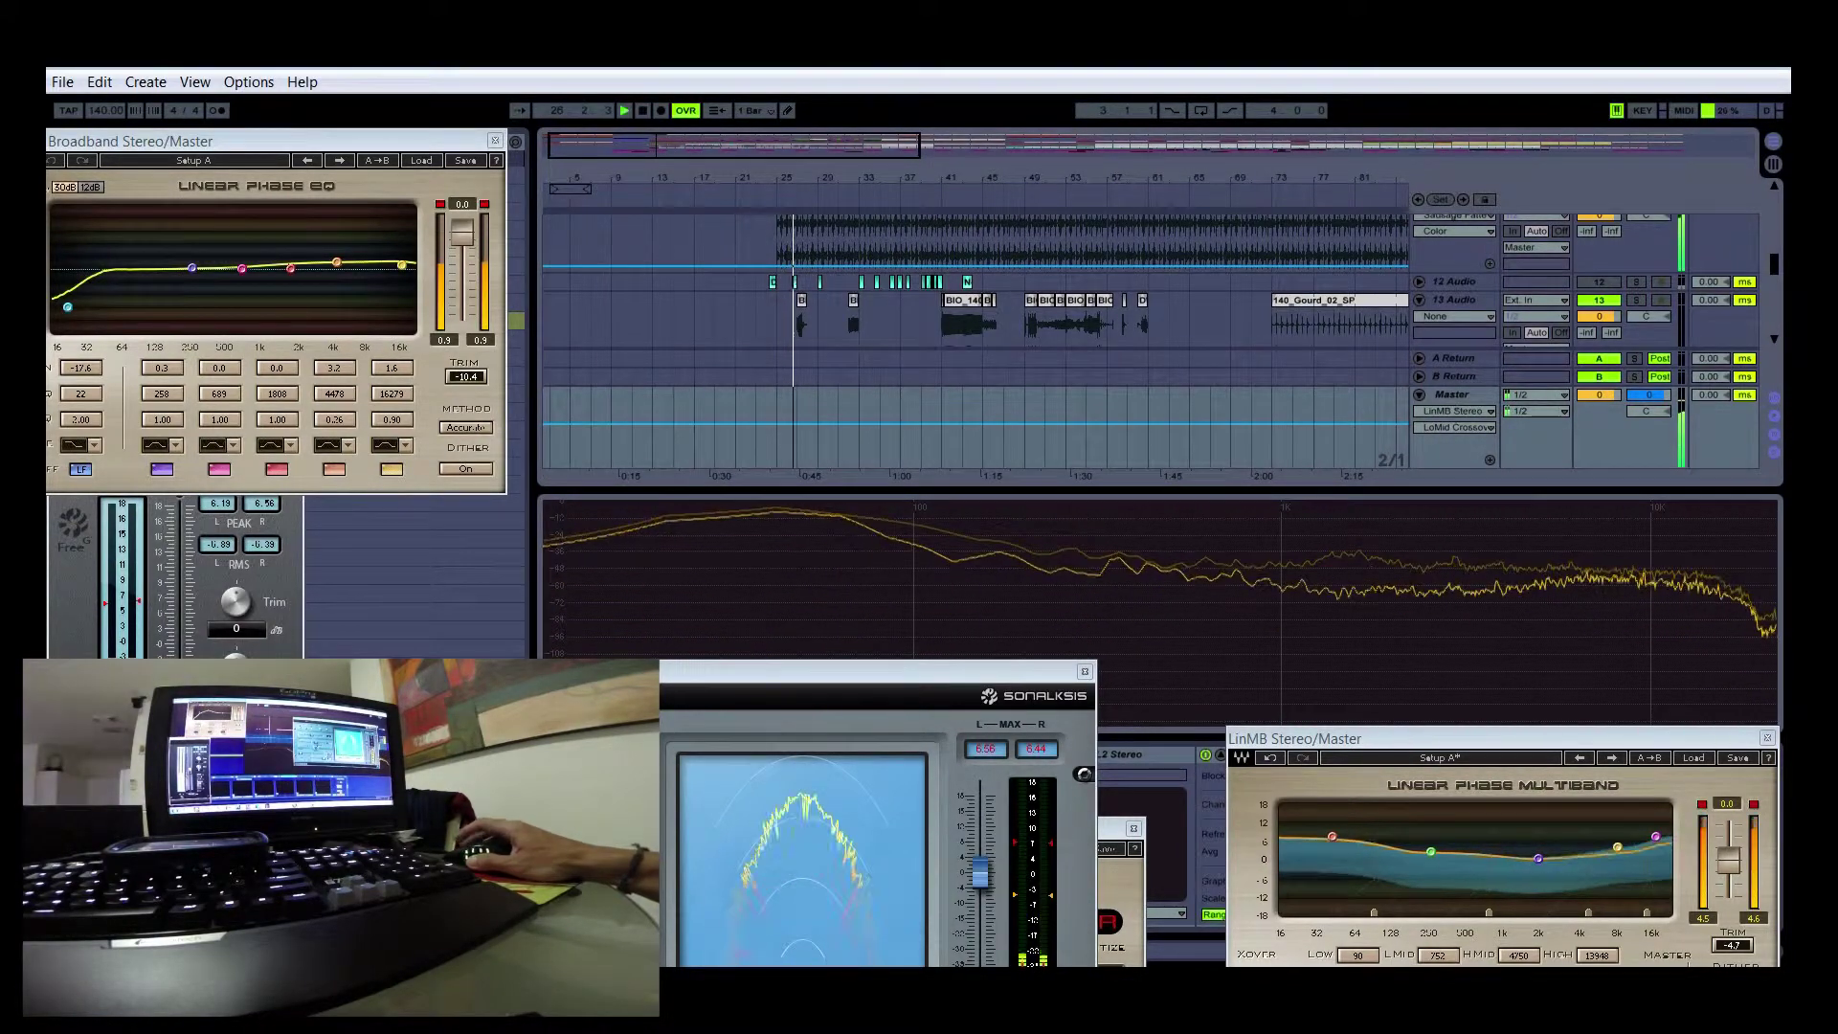
scroll(972, 287, "up", 3)
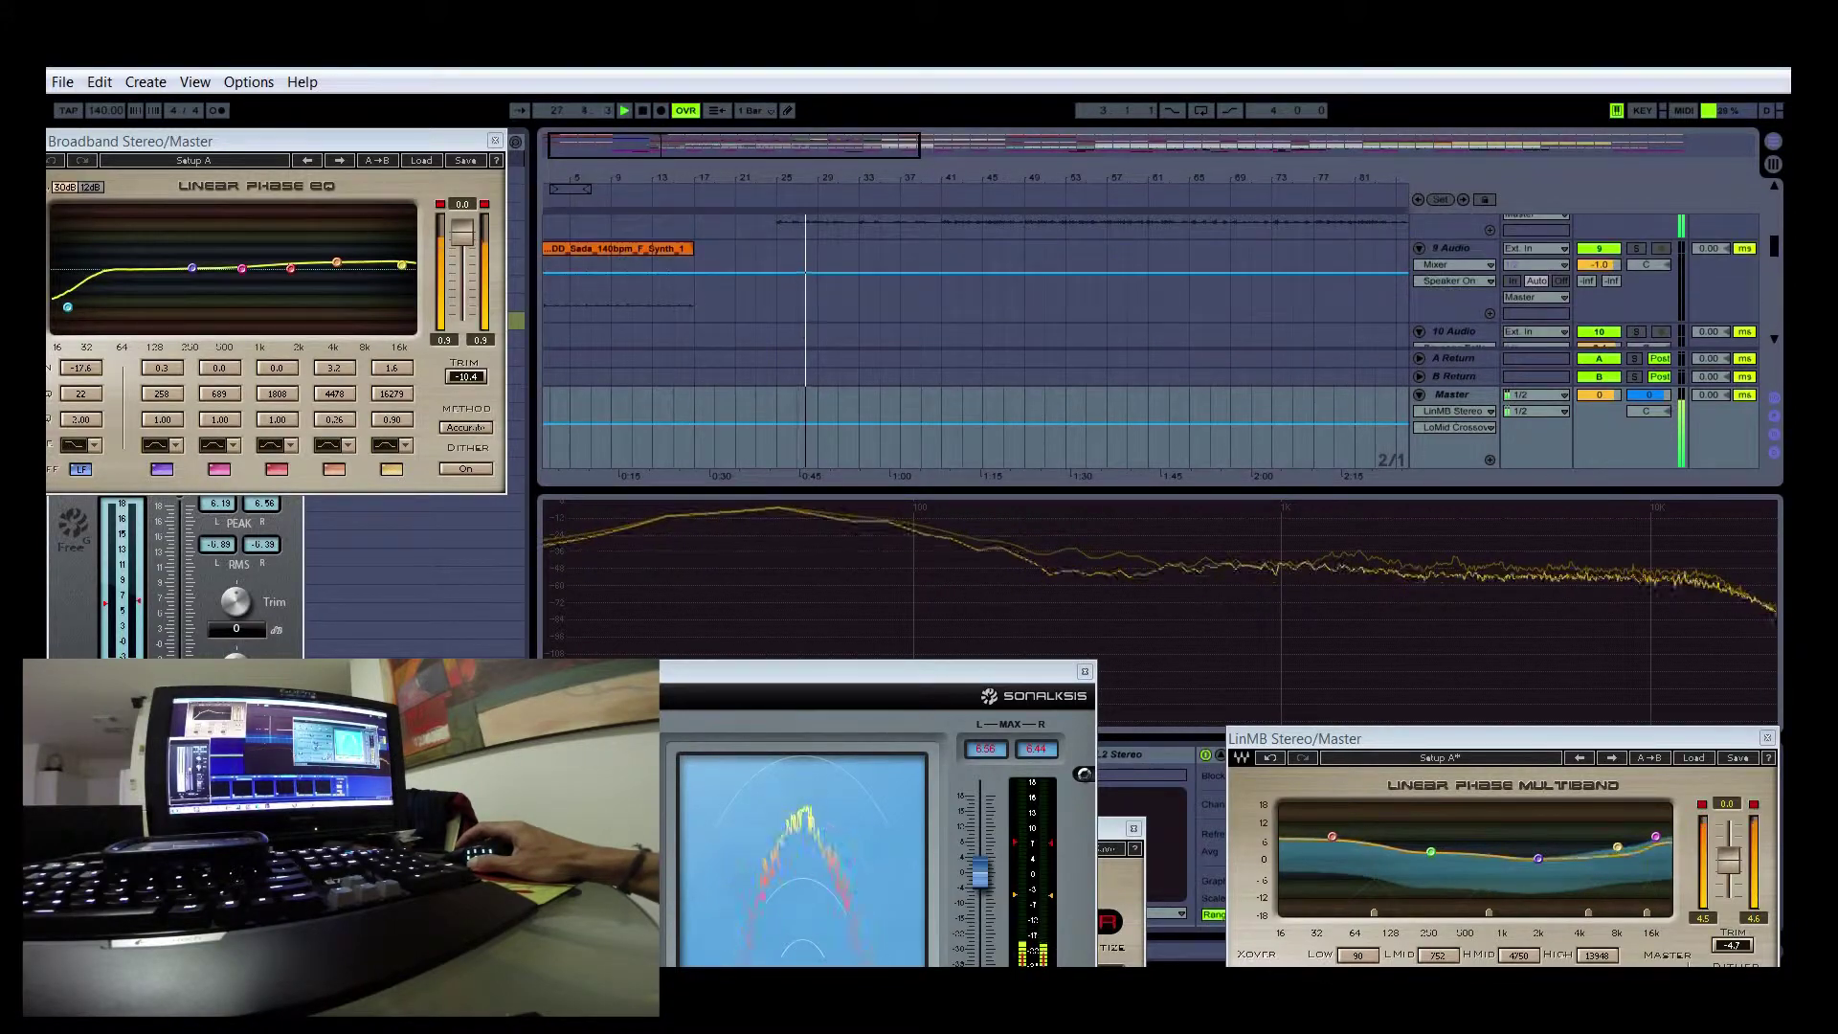
Move the Linear Phase Multiband window away from the spectrum to below the Linear Phase EQ Broadband window
left_click_drag(1503, 738, 355, 486)
left_click_drag(192, 486, 240, 503)
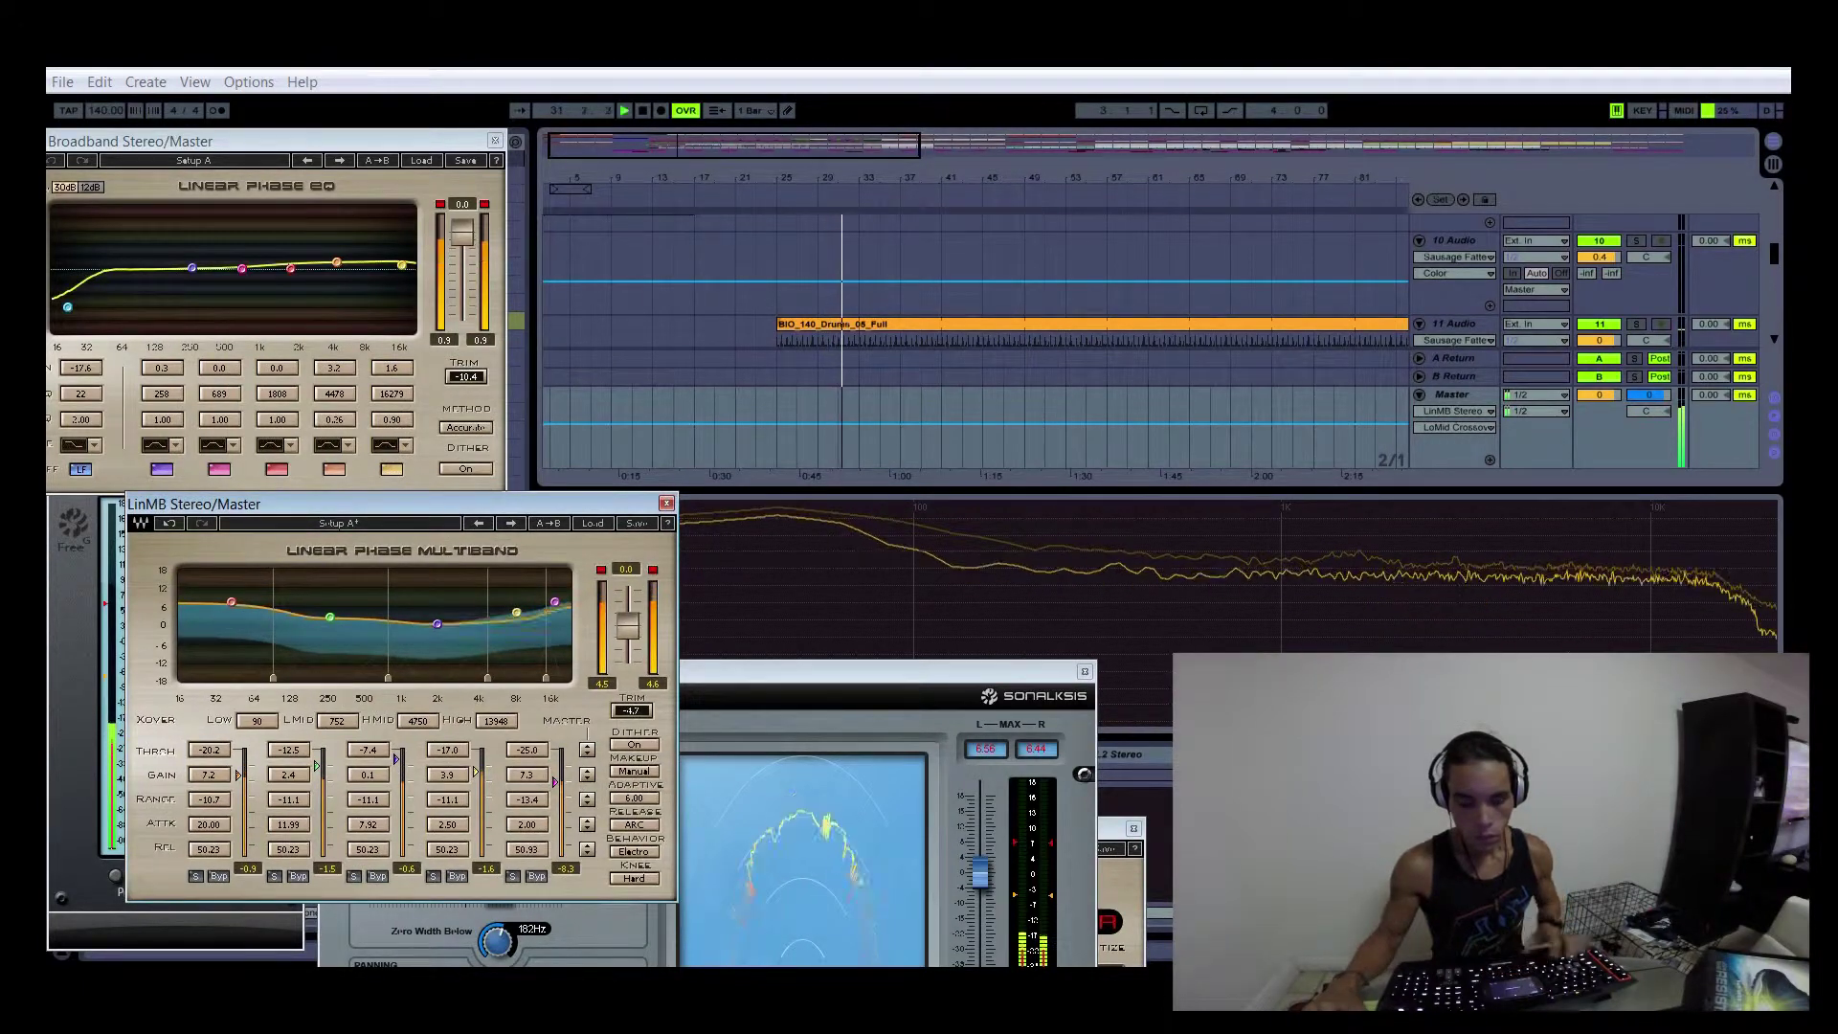
left_click_drag(241, 503, 167, 687)
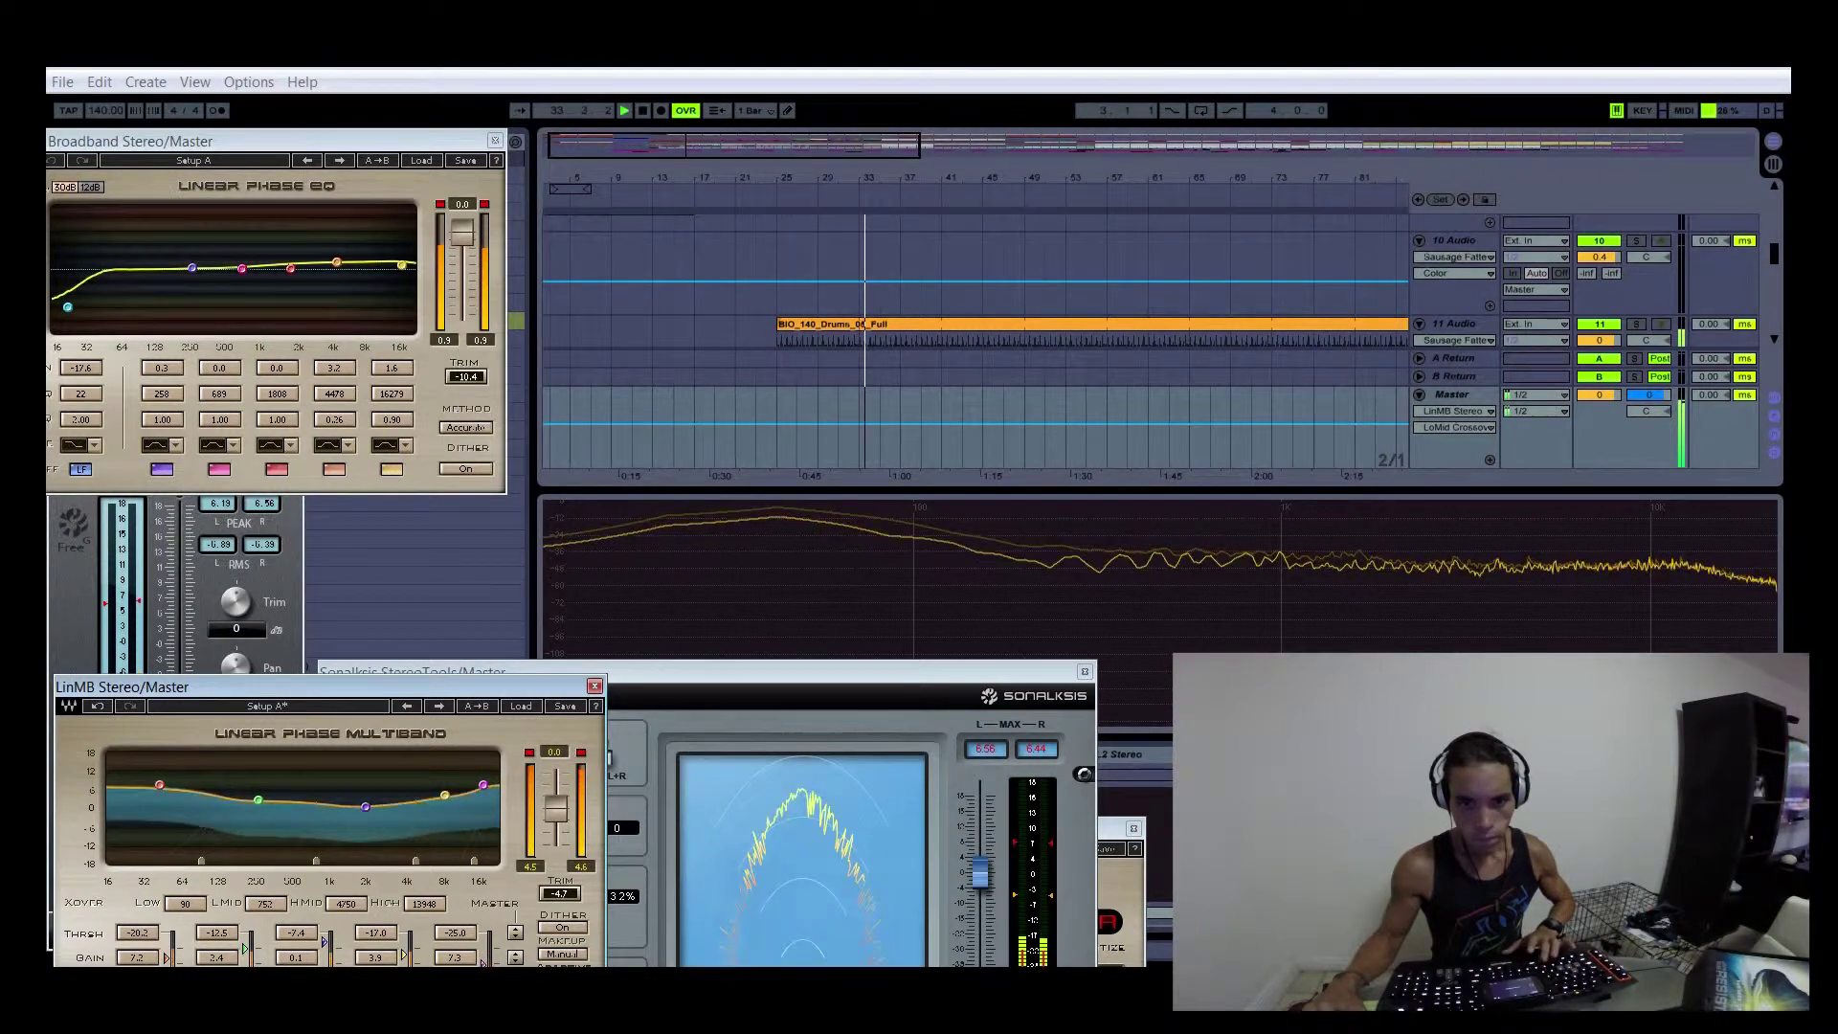
Bring StereoTools forward, move it over the arrangement, close it, and hide the Master track's device chain
left_click(709, 672)
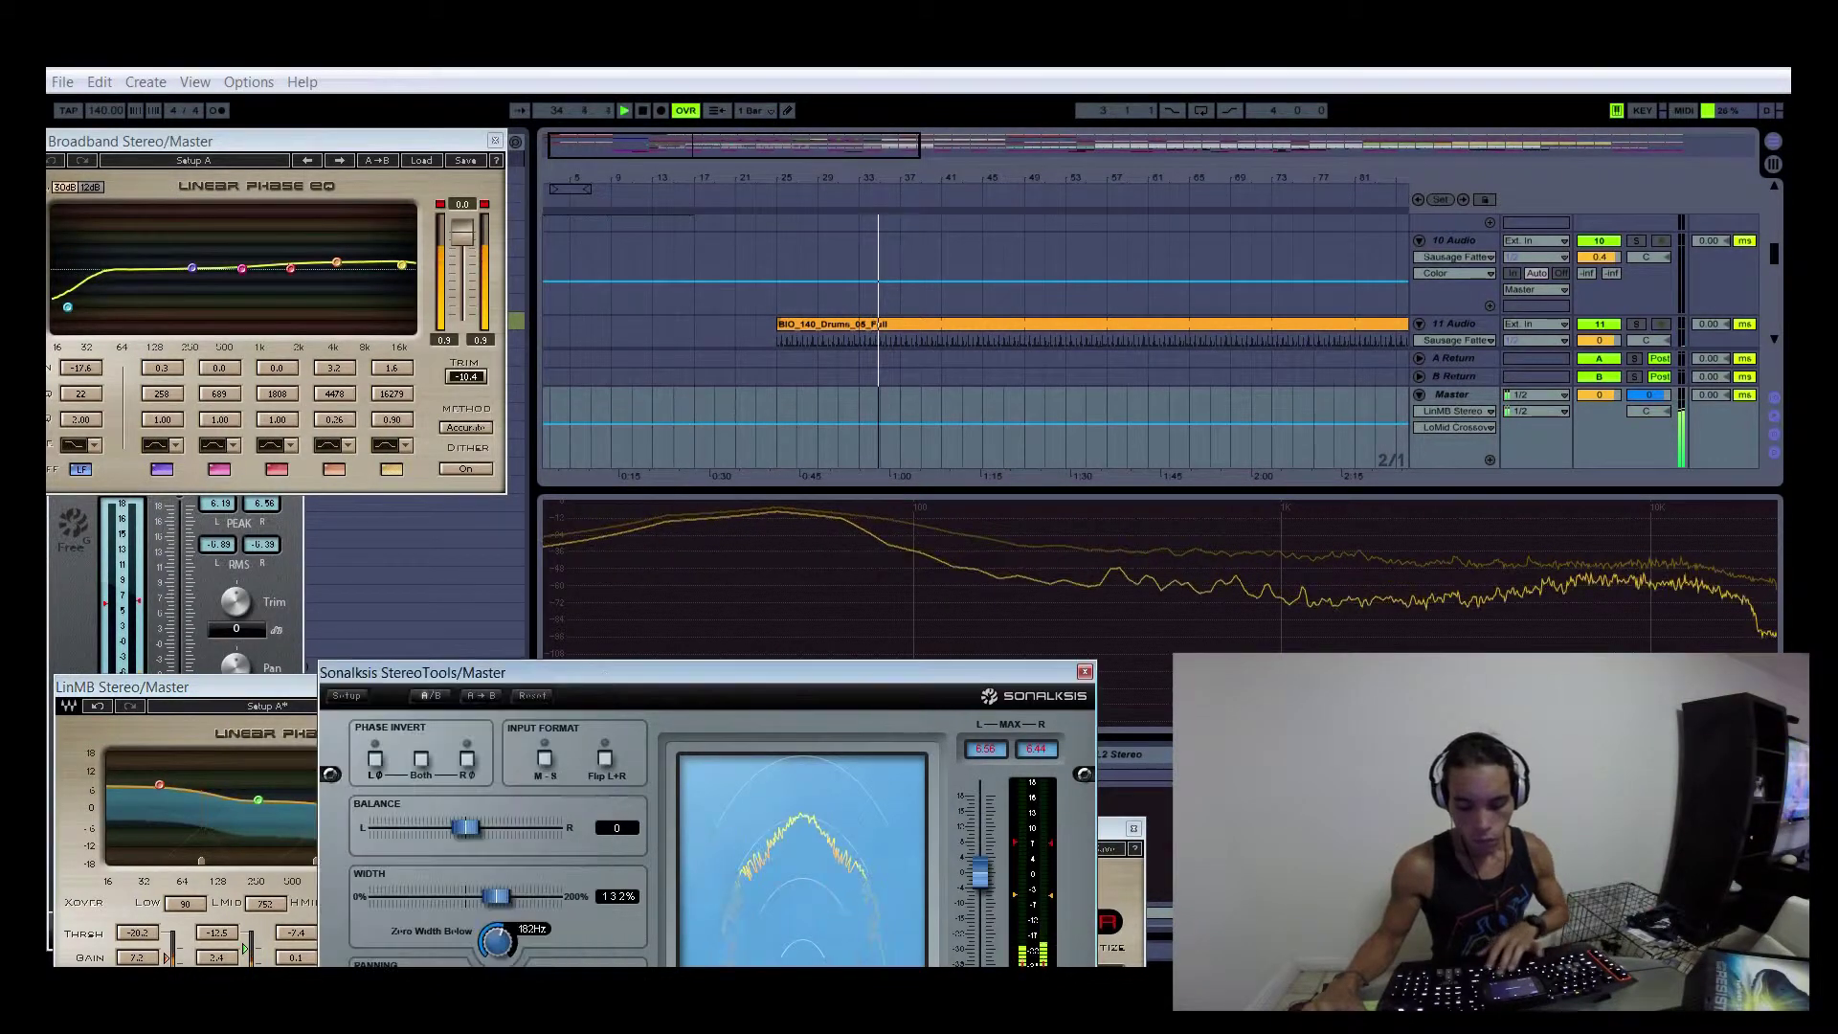
left_click_drag(574, 672, 980, 384)
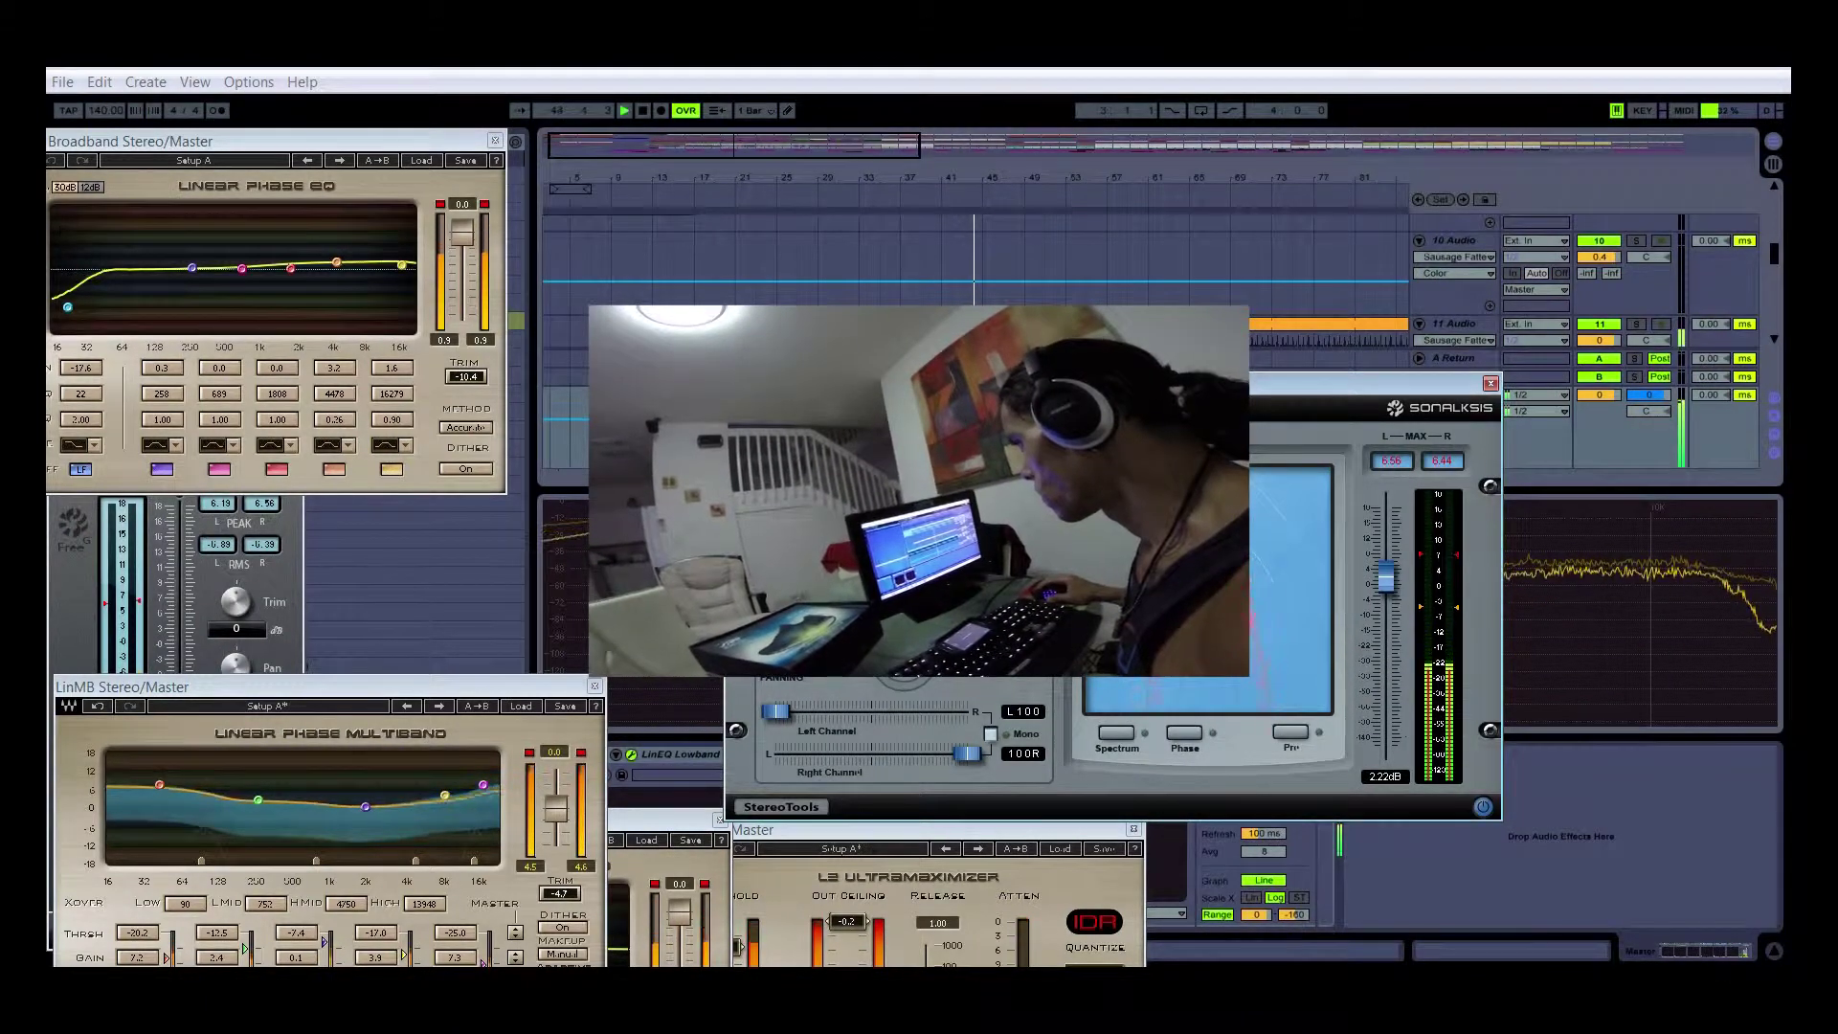
left_click(1490, 384)
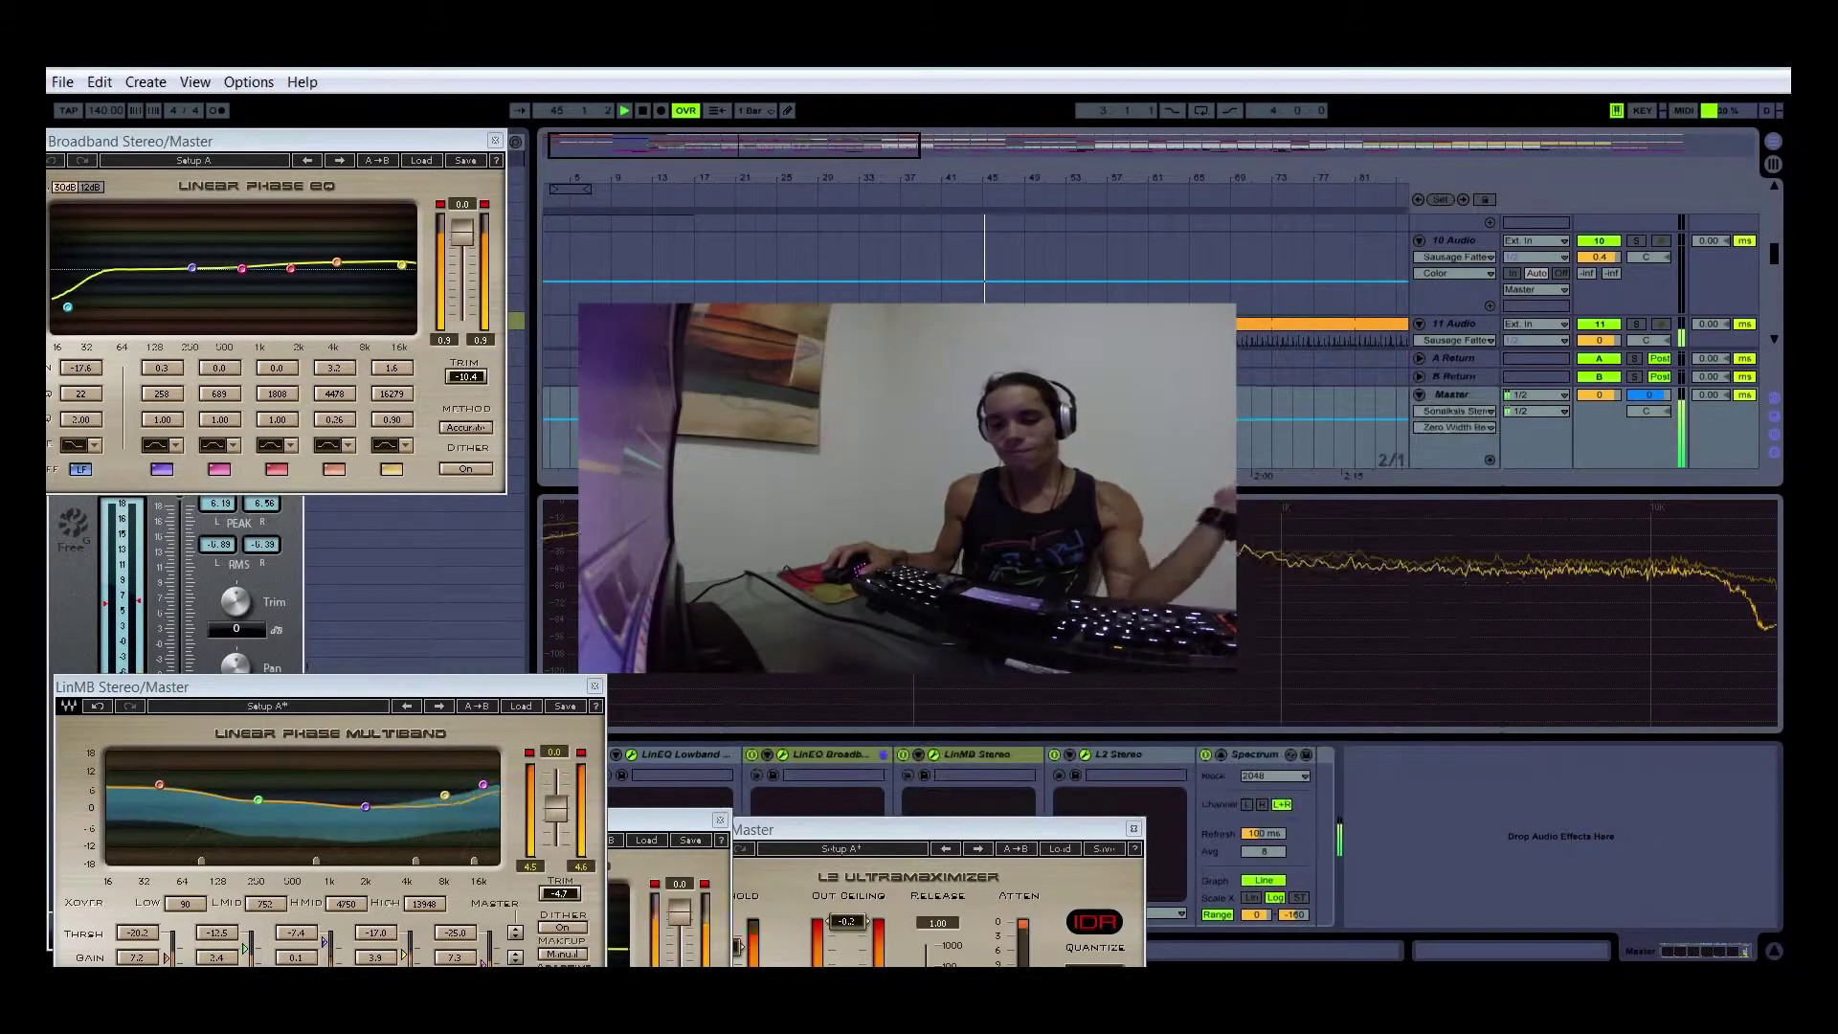
left_click(1774, 950)
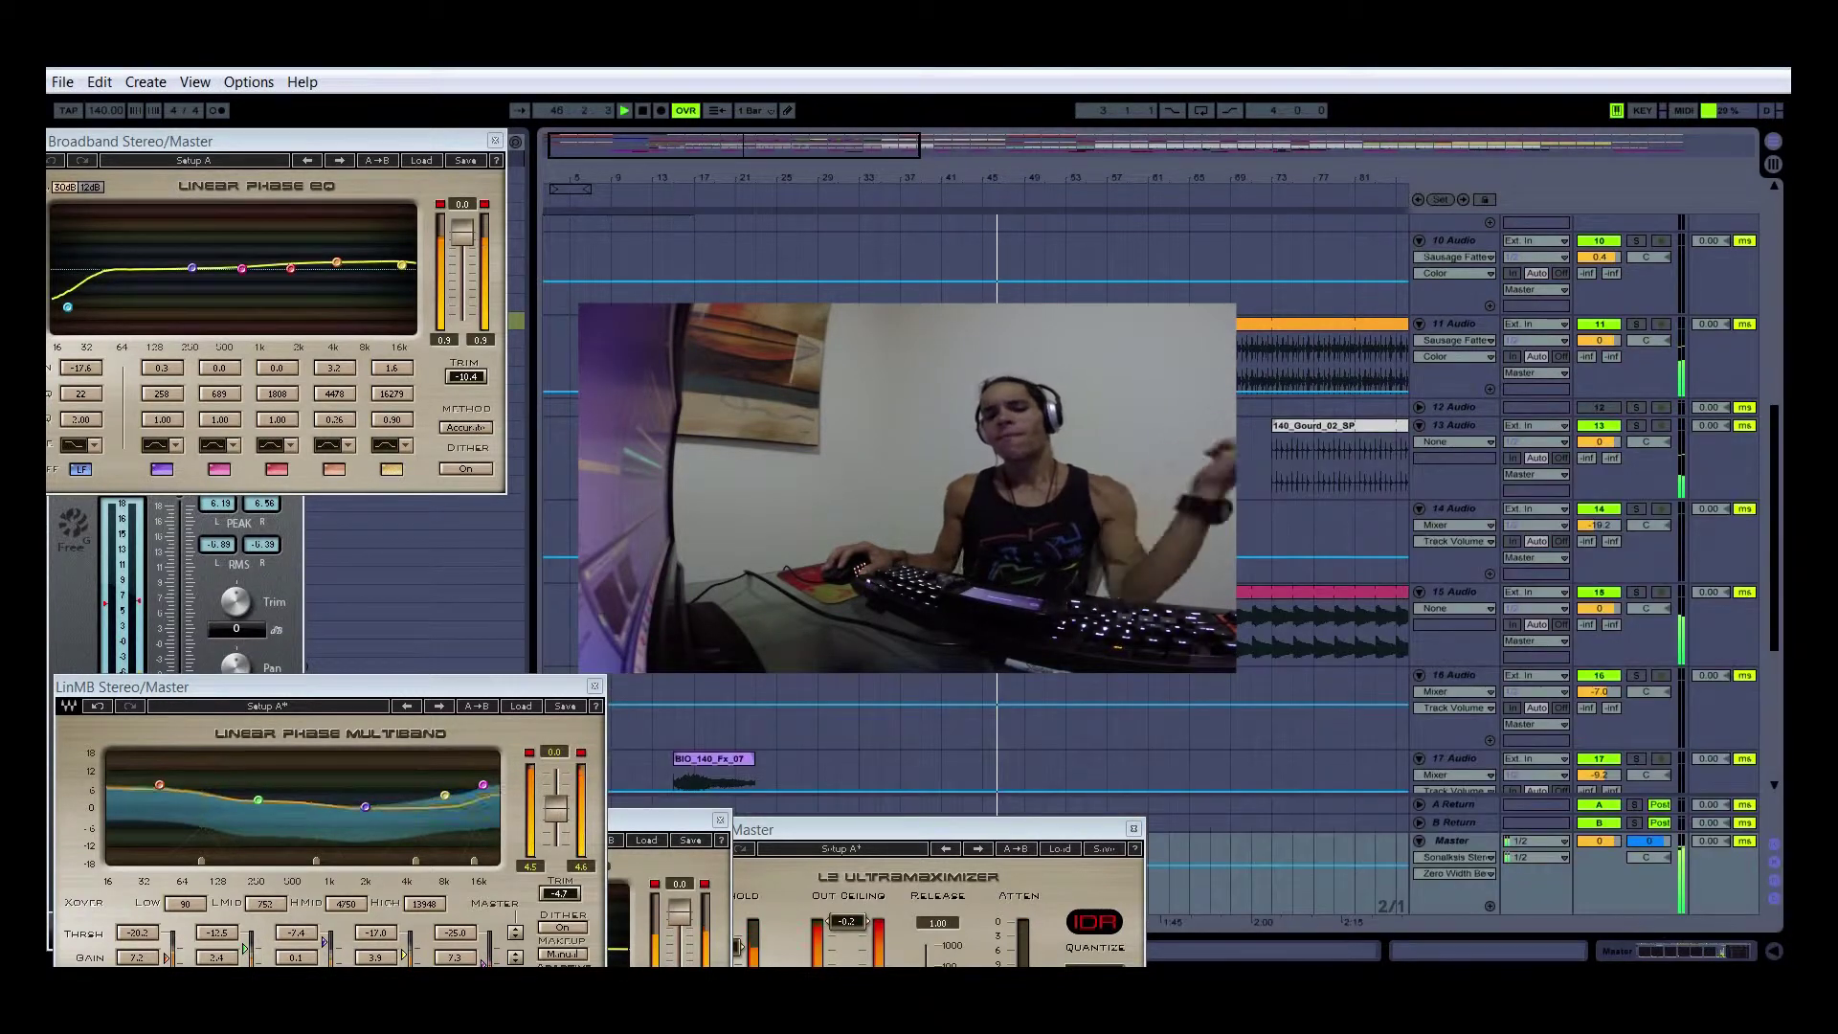
Focus the arrangement on the section around bars 56 to 79 and move the L2 Ultramaximizer window over the track mixer controls
left_click_drag(1007, 177, 1047, 206)
key("plus")
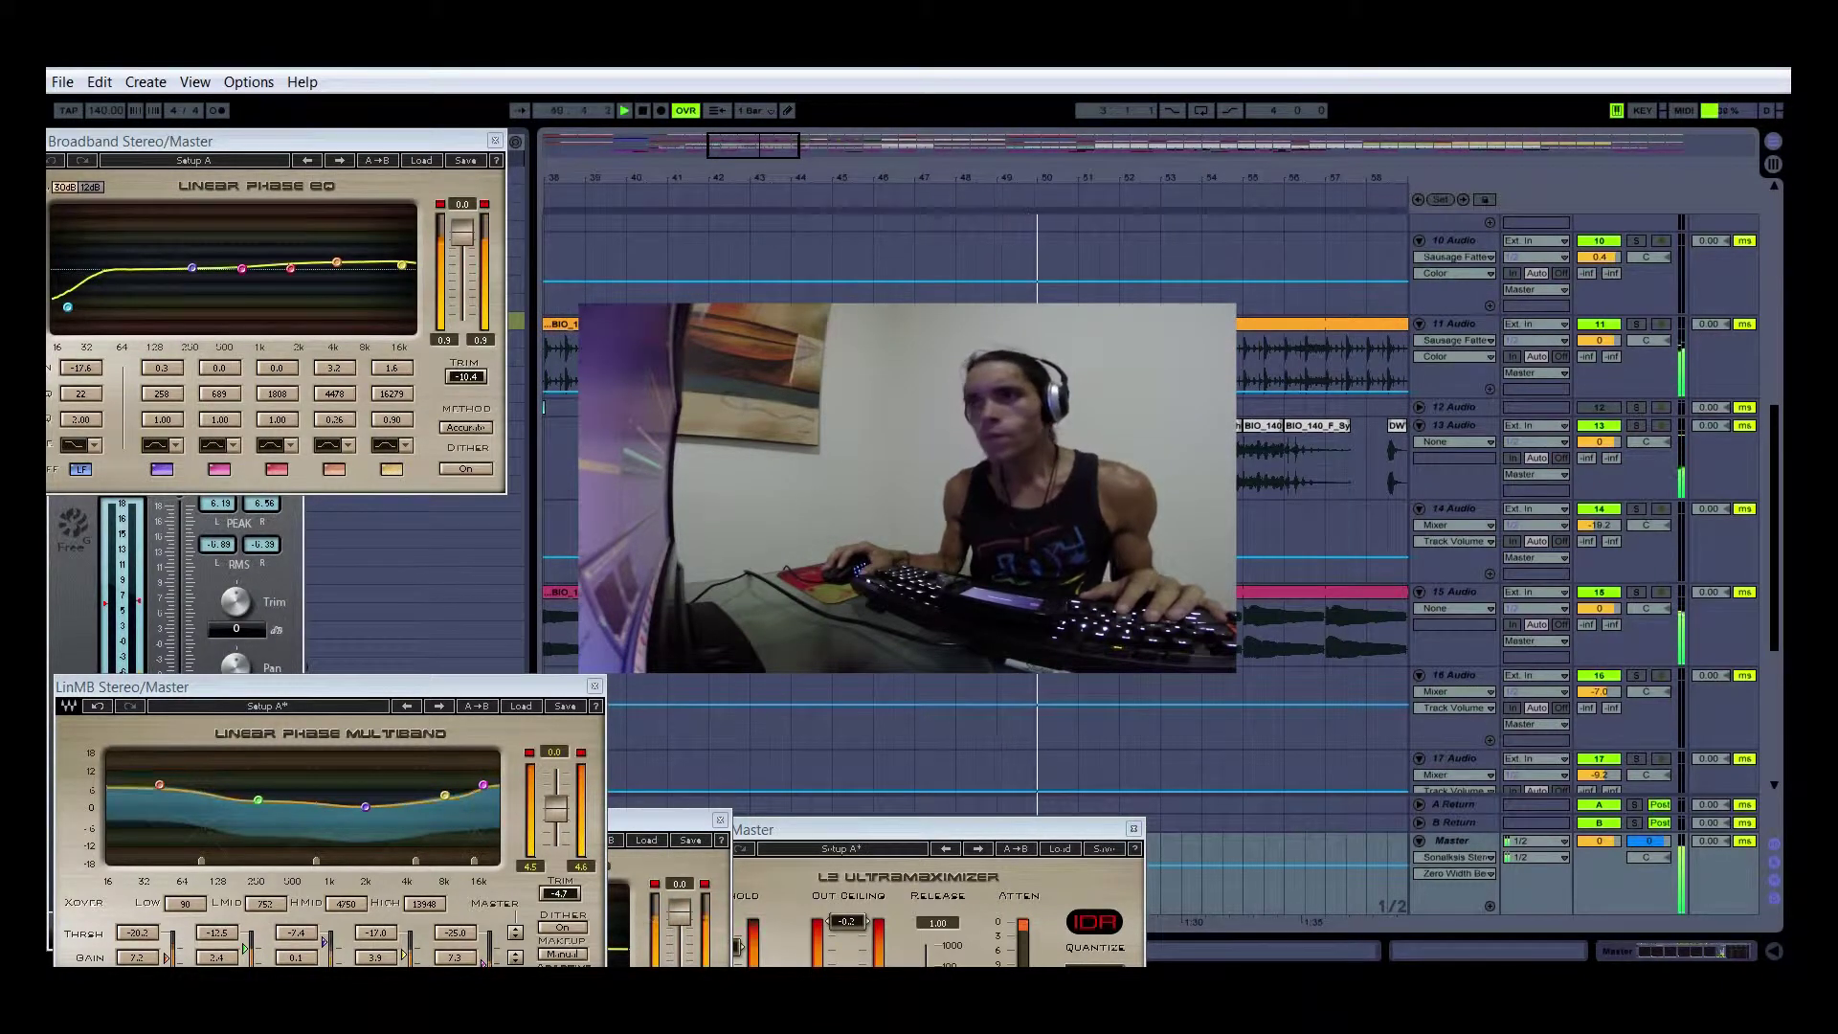
key("minus")
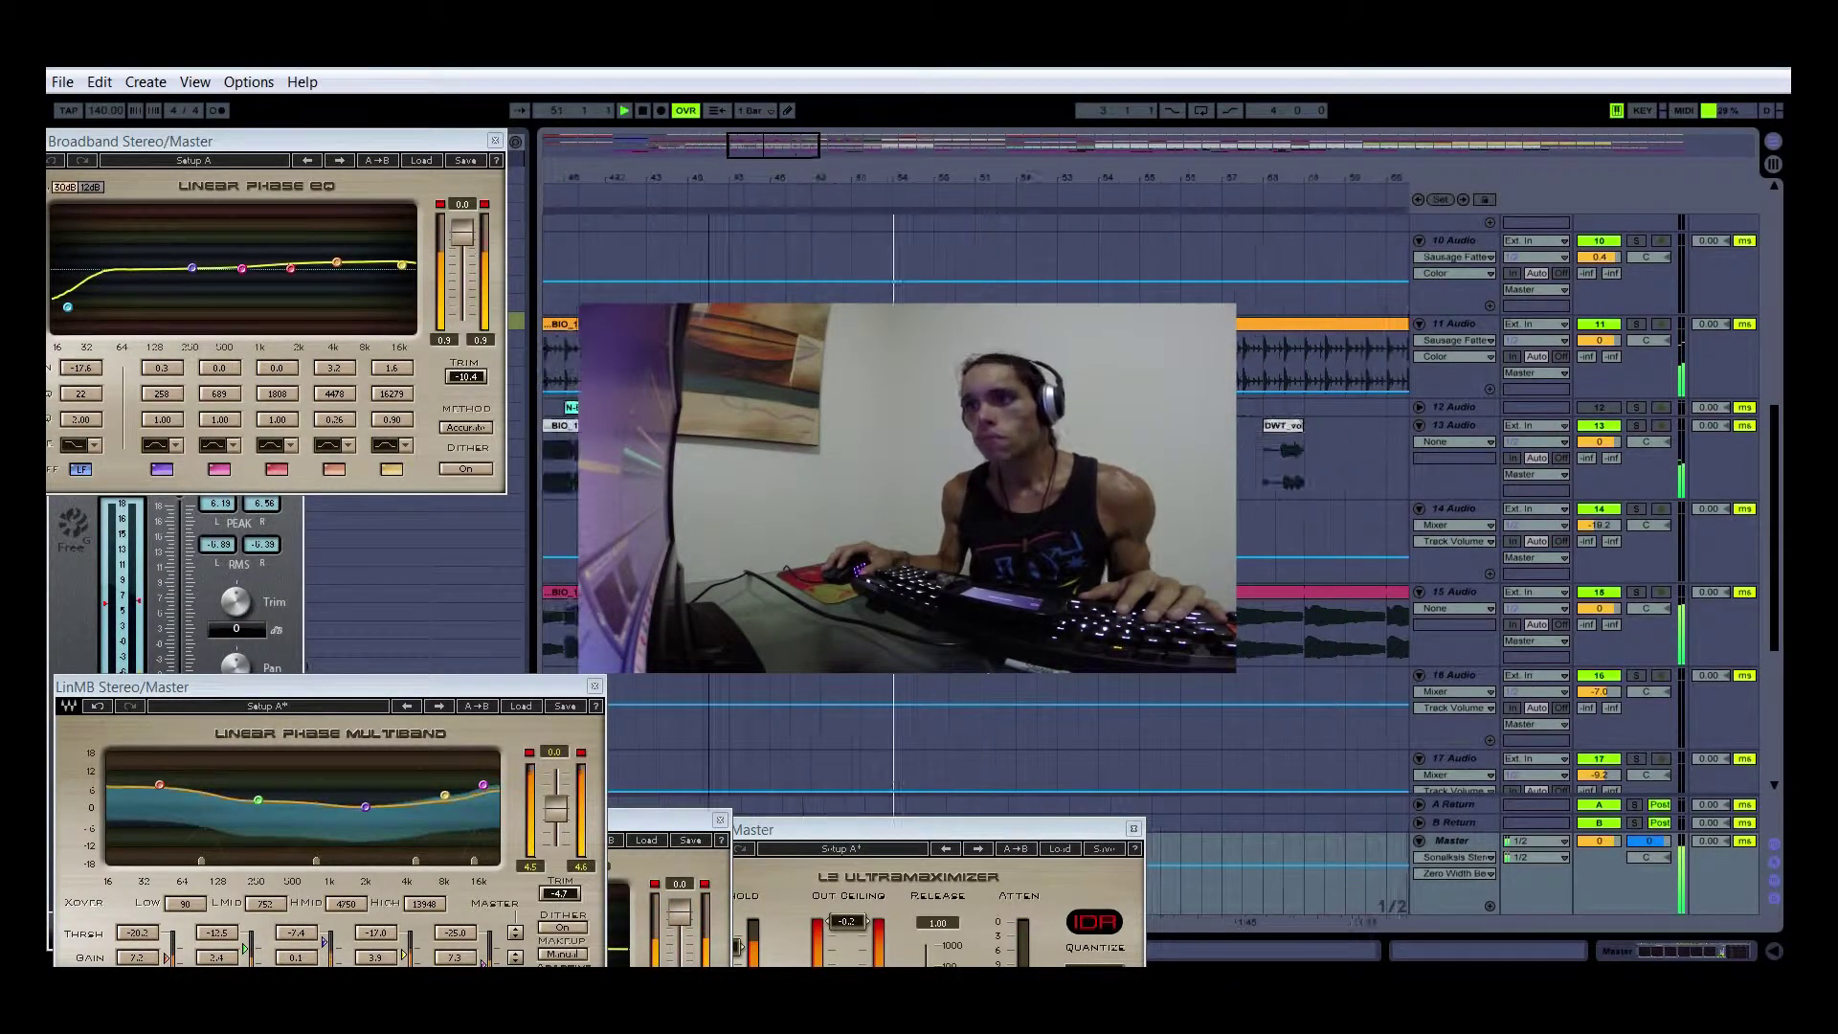
scroll(1149, 555, "down", 5)
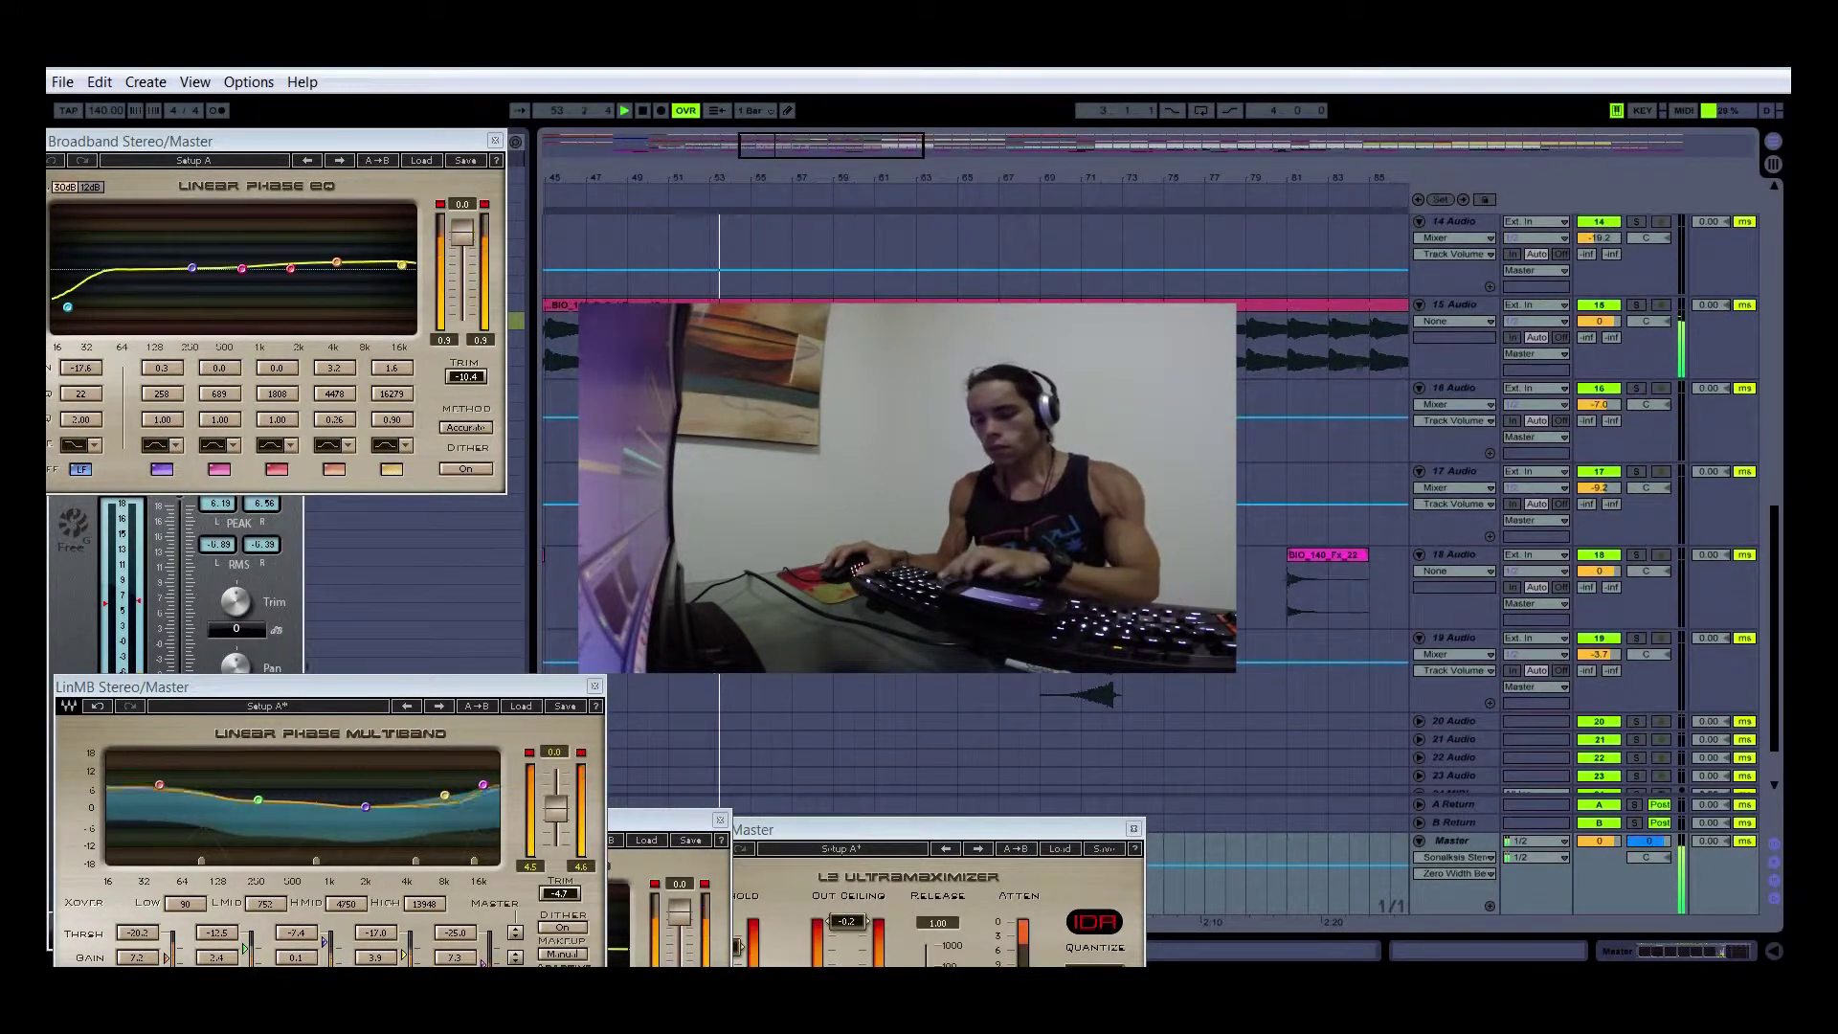
key("plus")
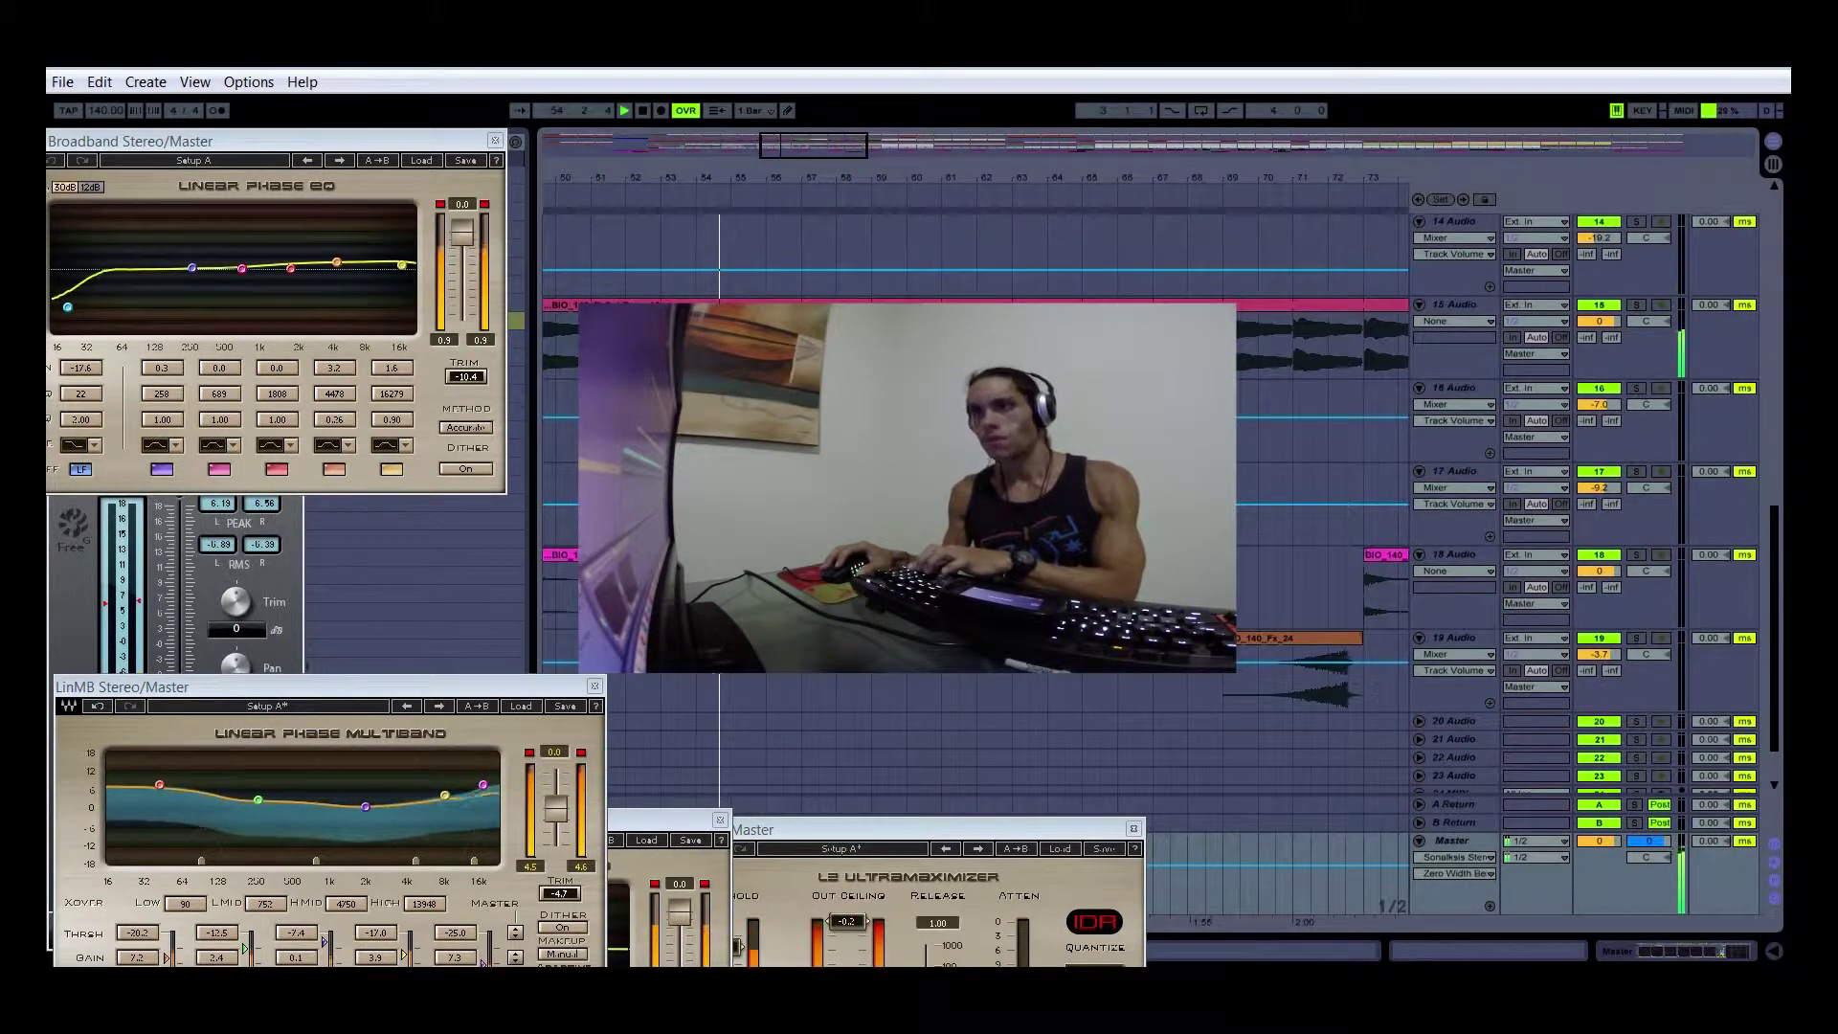
left_click_drag(919, 829, 1361, 748)
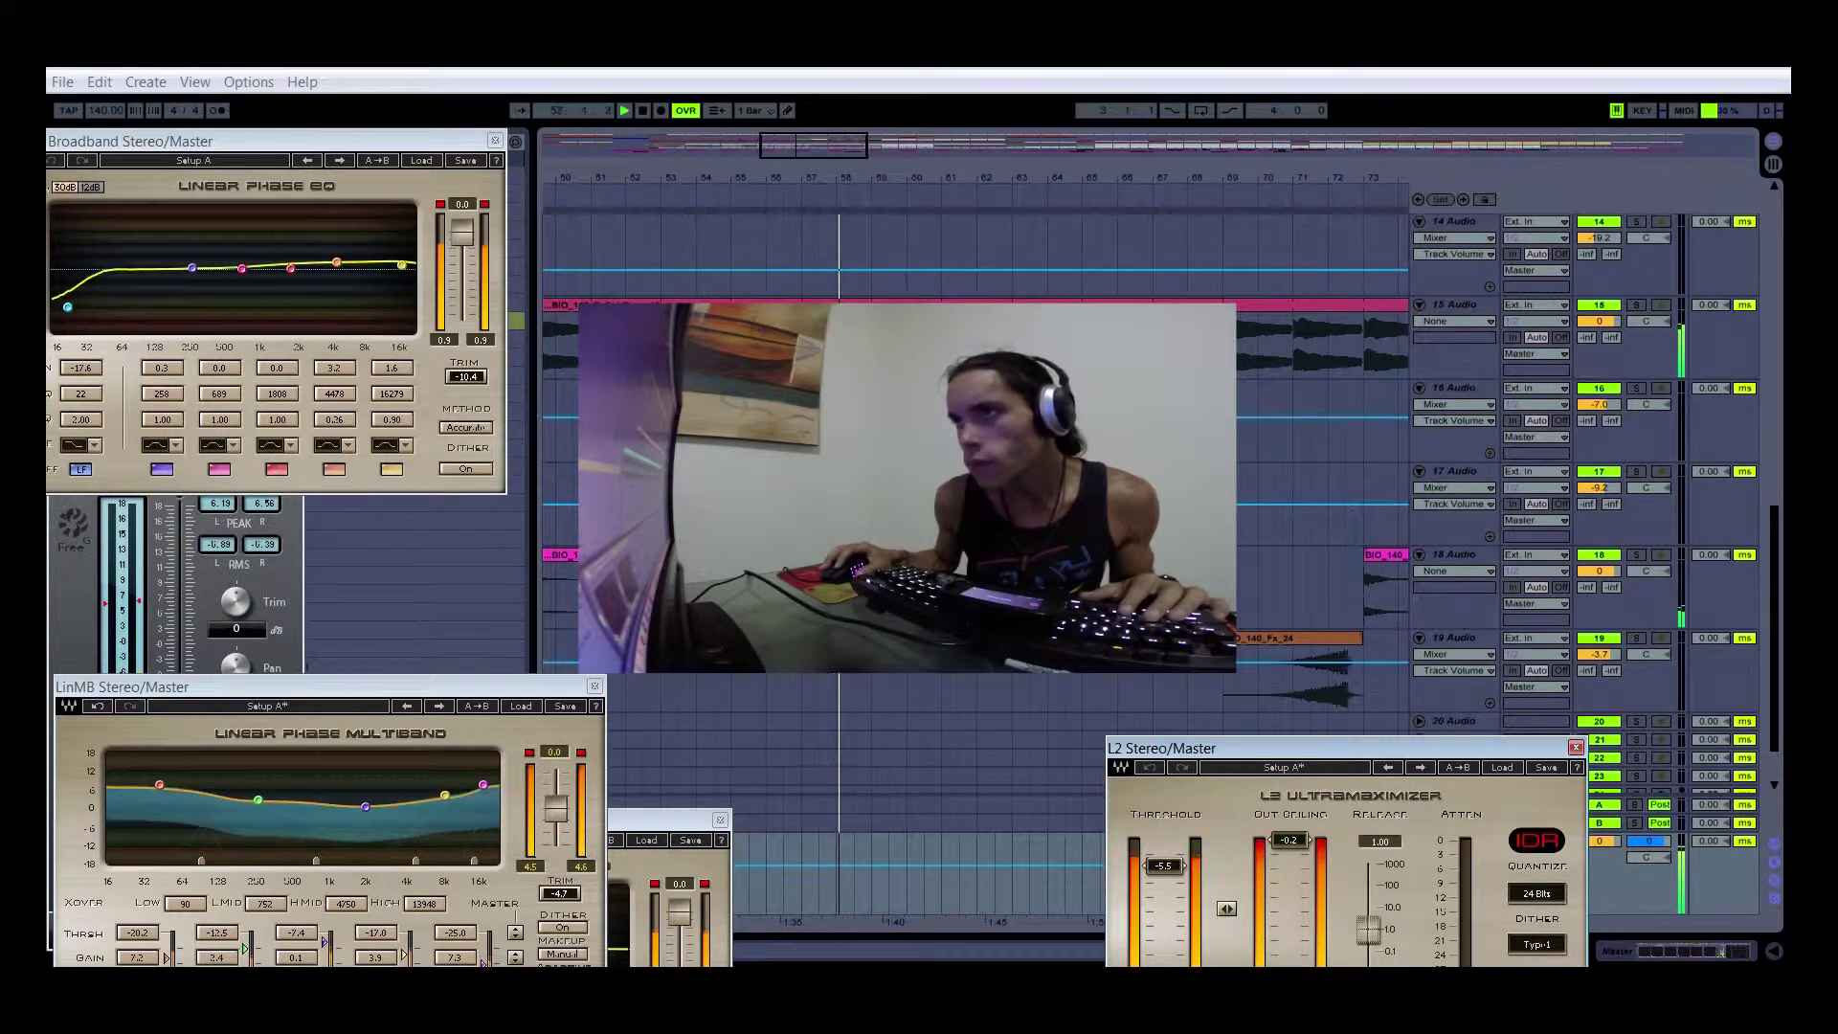
left_click_drag(1111, 178, 915, 178)
left_click(915, 209)
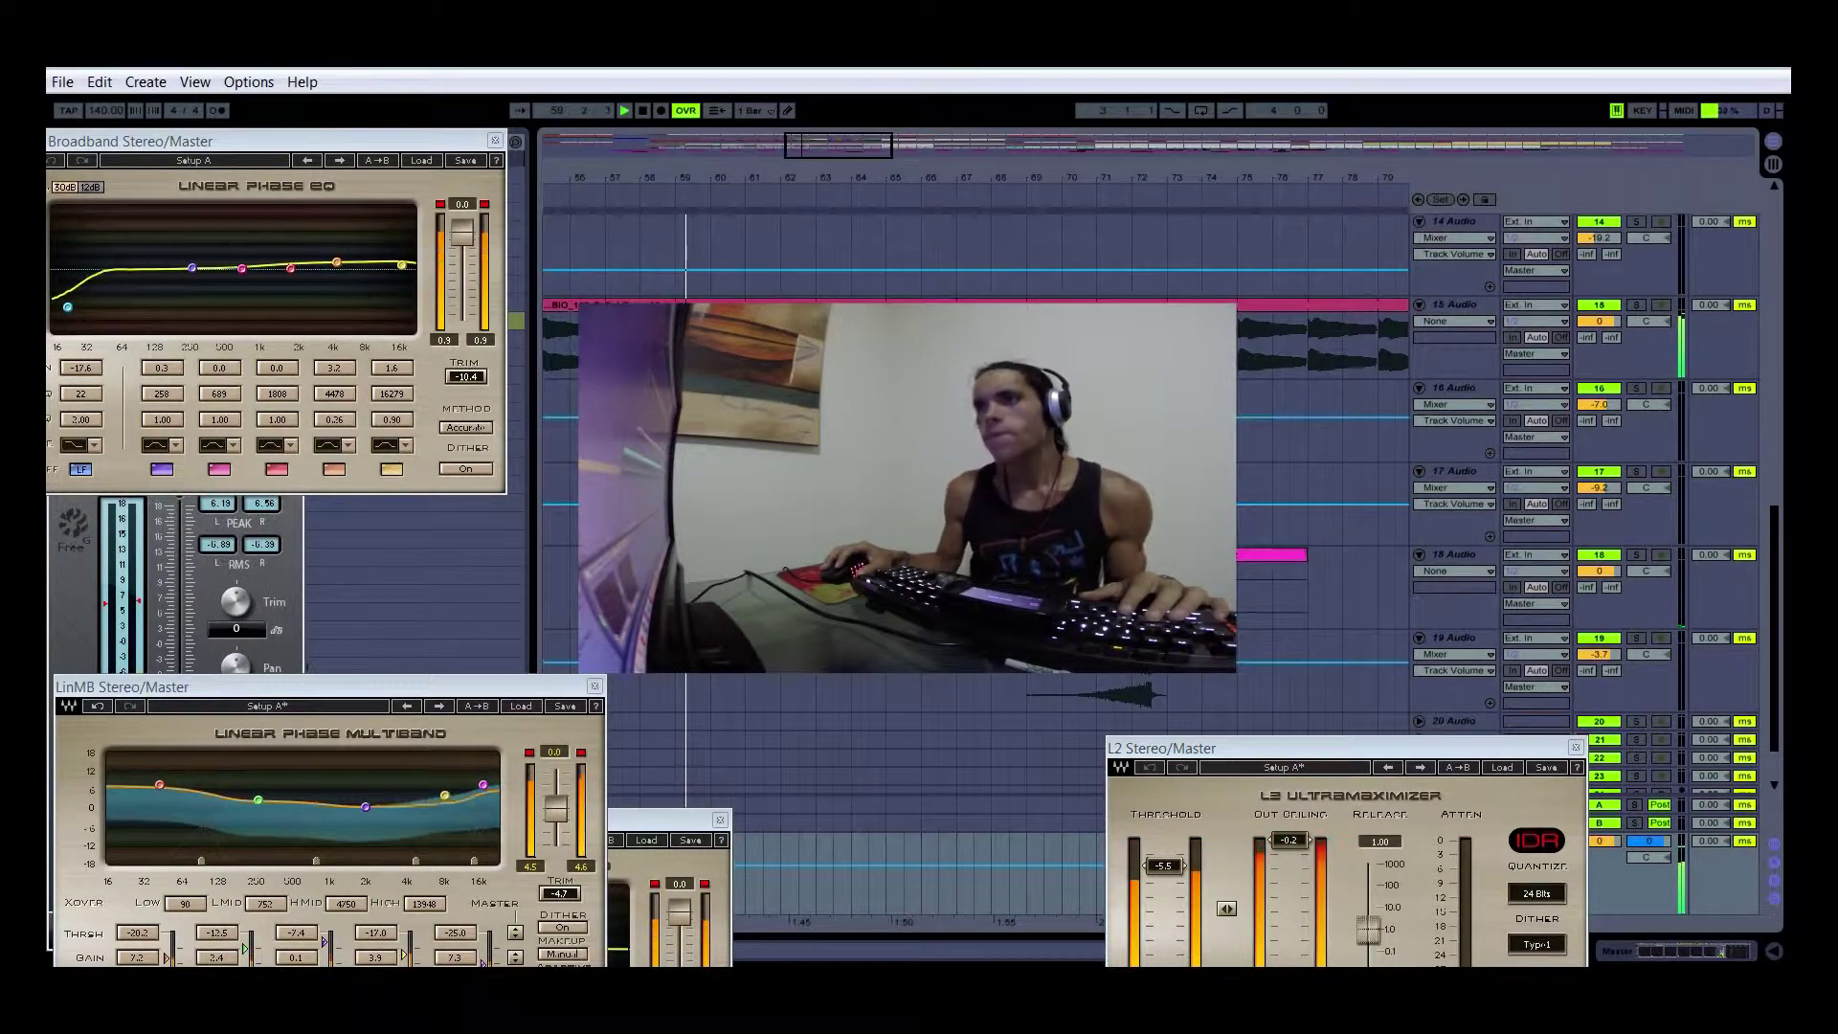
Move the Linear Phase Multiband and LinEQ Lowband windows over the track mixer controls beside the arrangement
left_click_drag(287, 686, 1390, 306)
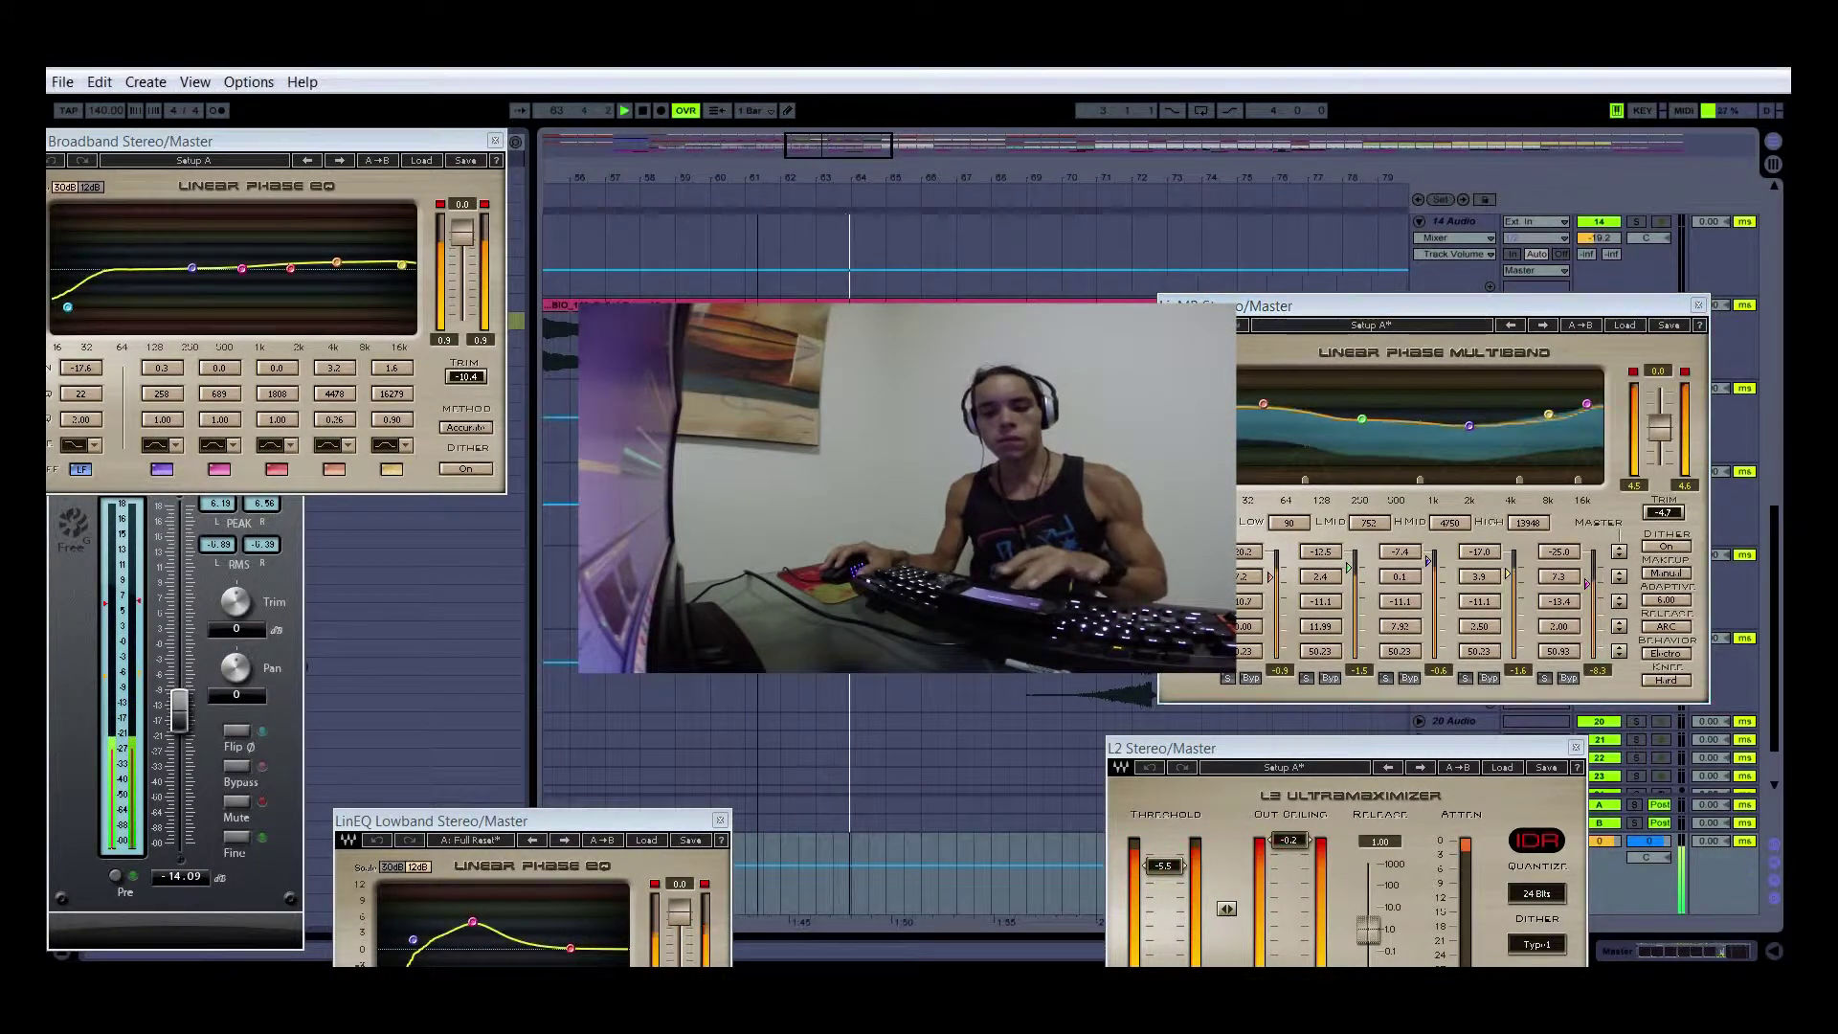
left_click_drag(977, 179, 898, 143)
left_click_drag(430, 820, 1422, 529)
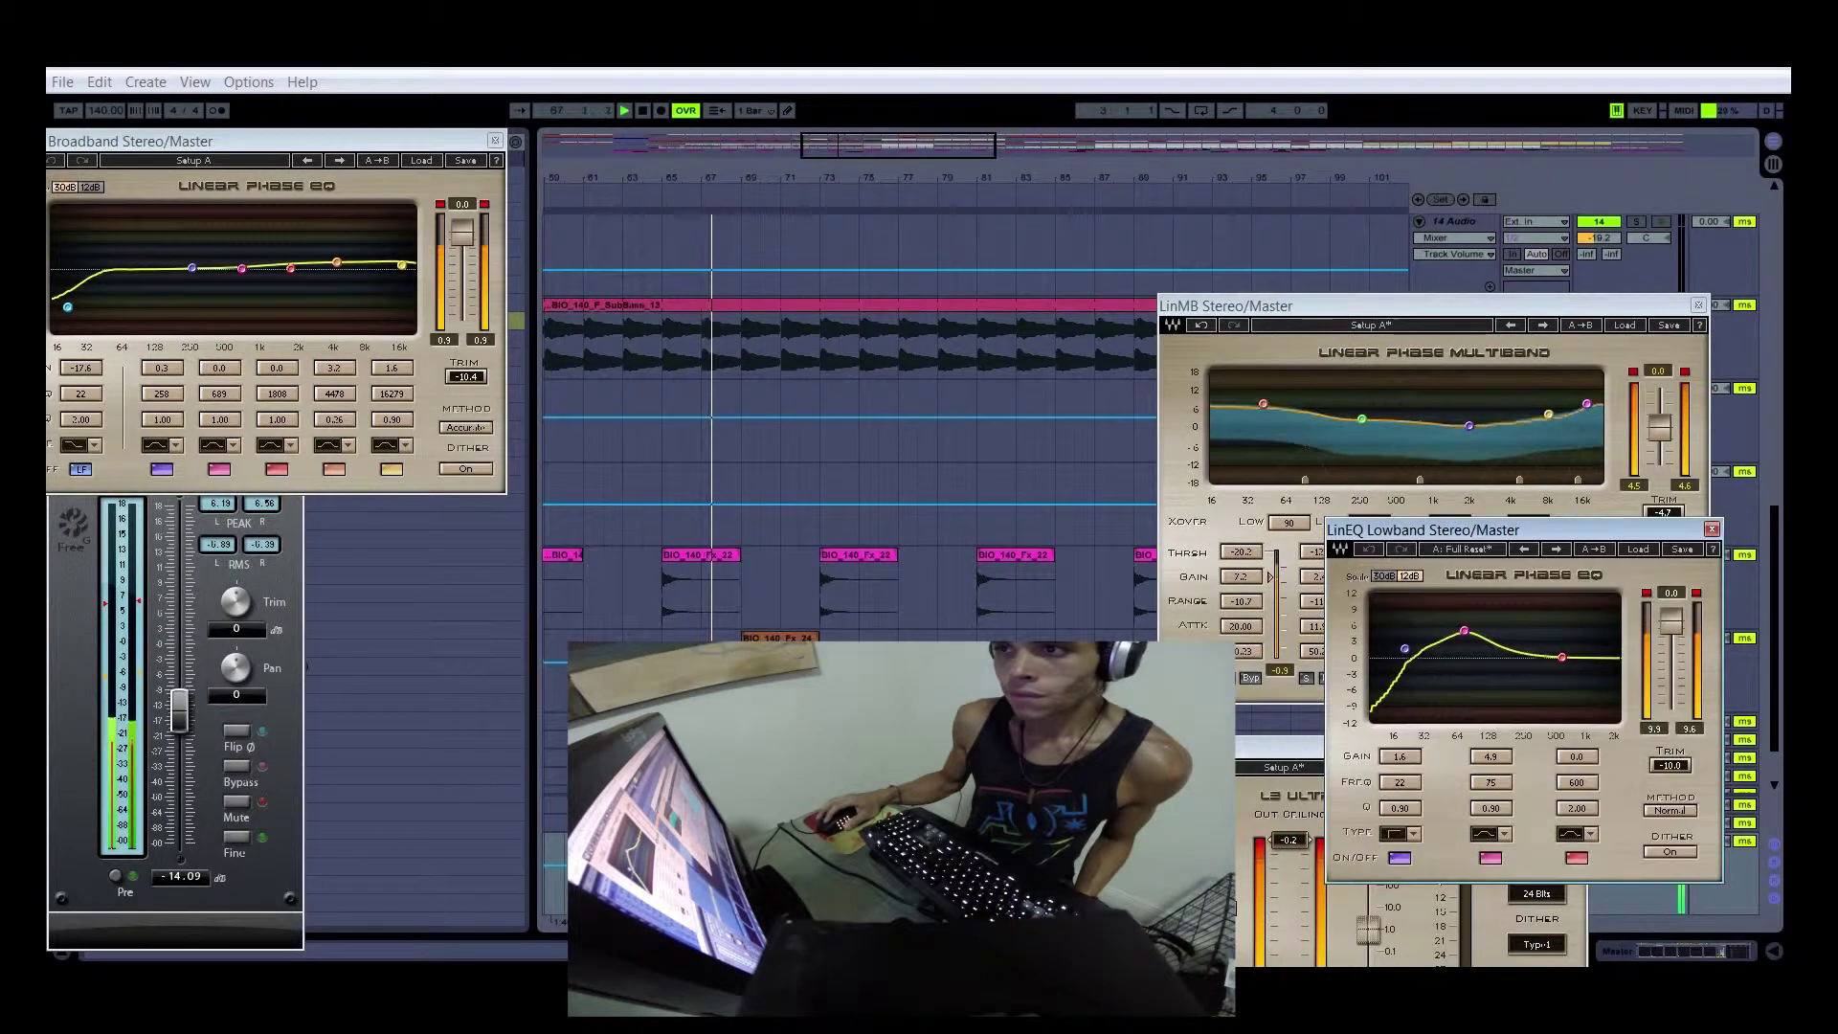
left_click_drag(1672, 620, 1672, 620)
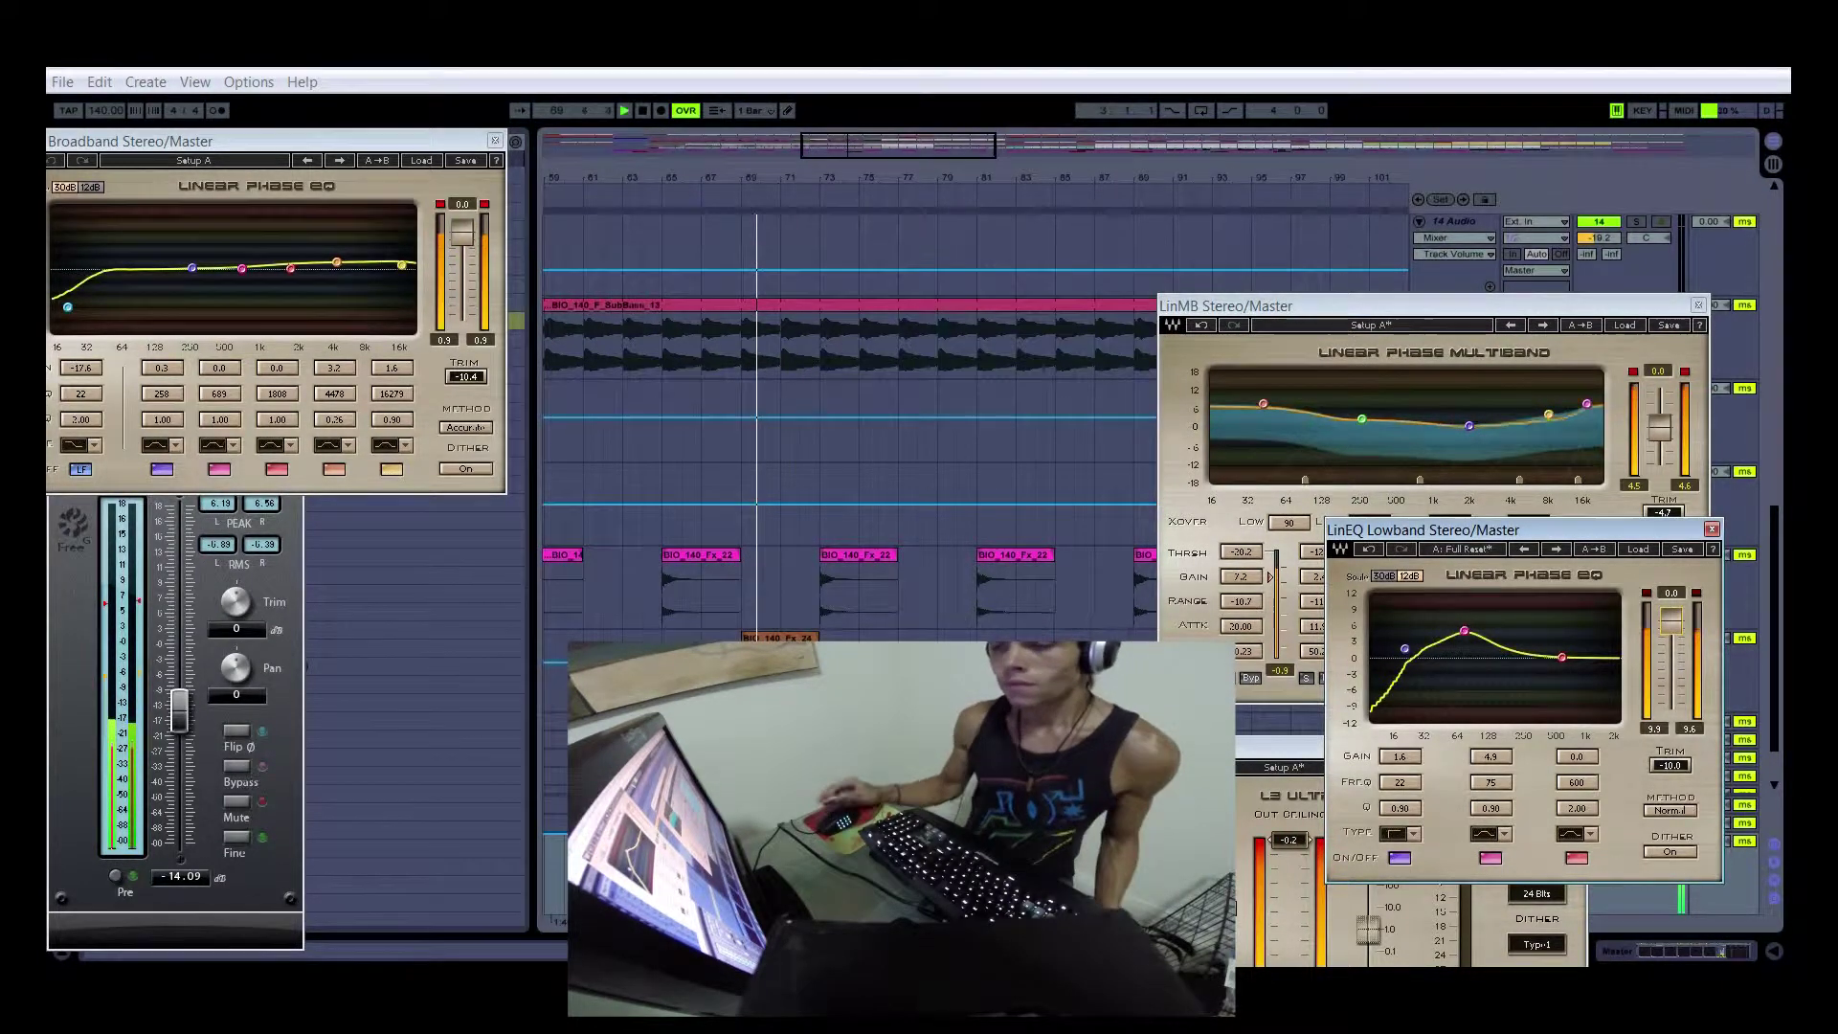
Clear away the Linear Phase EQ Broadband window and close the Linear Phase Multiband and L2 Ultramaximizer windows
left_click_drag(191, 141, 493, 523)
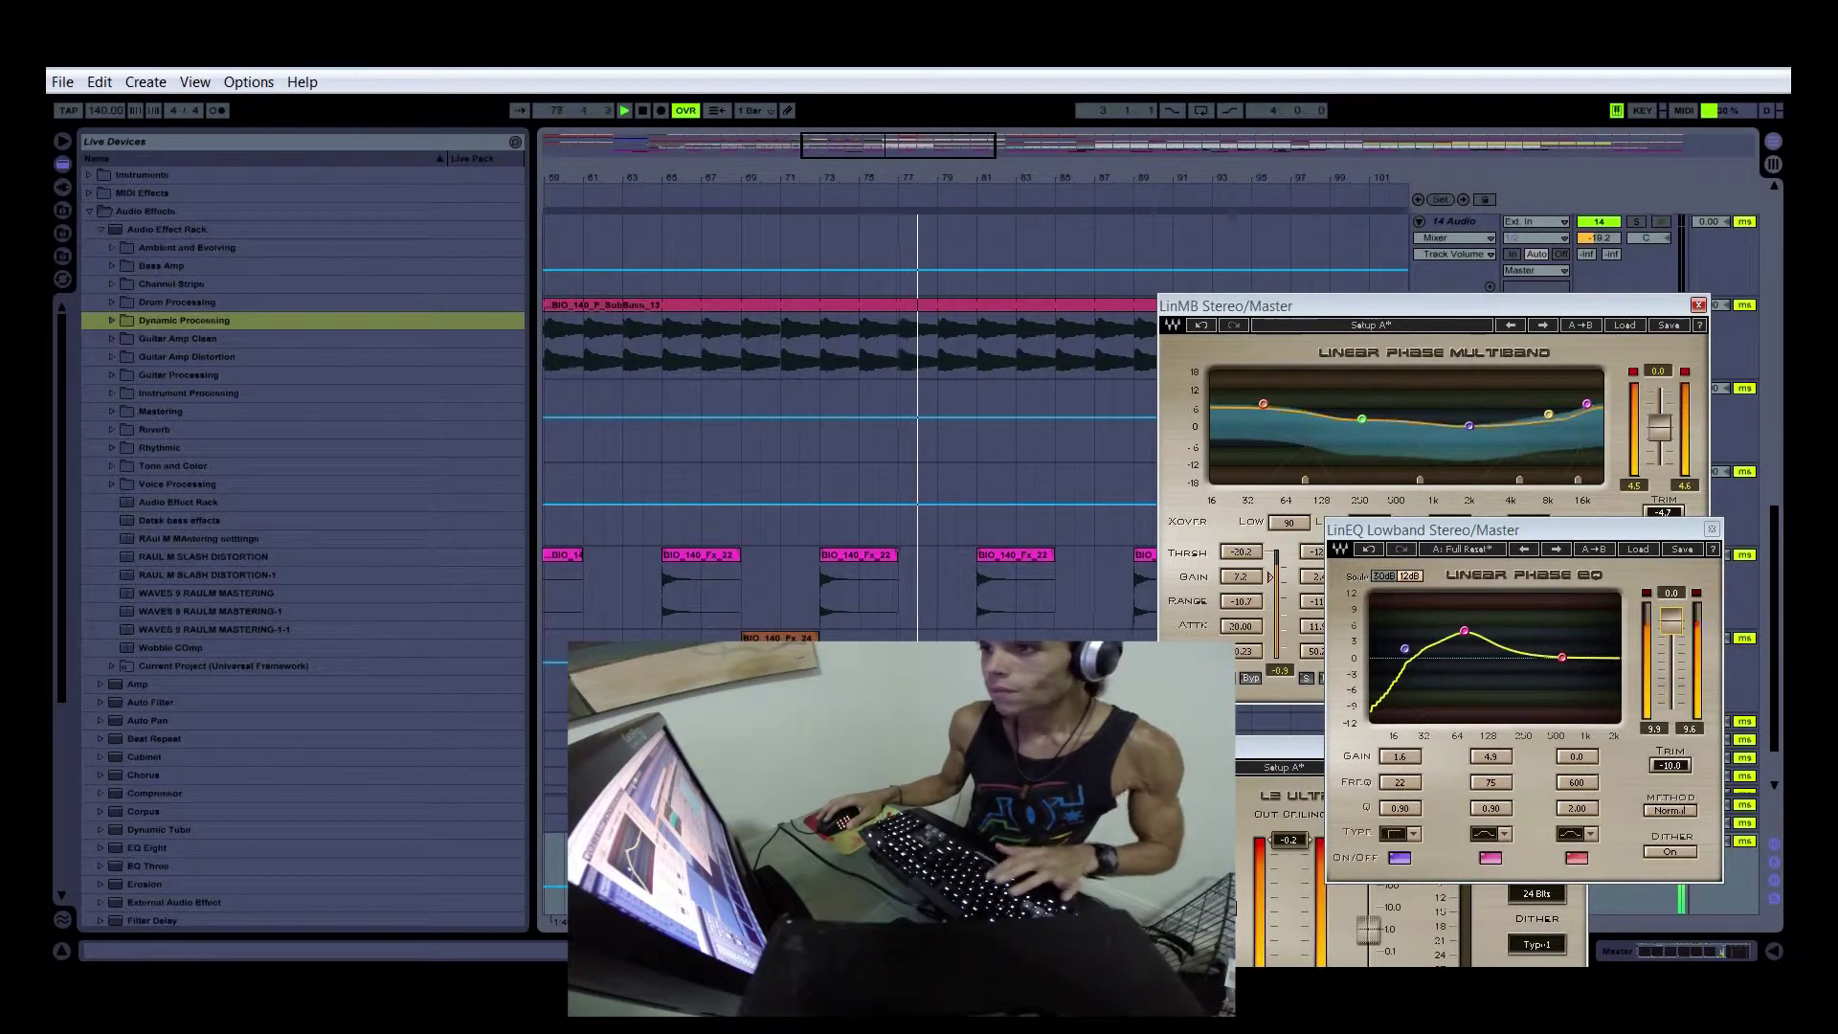
left_click(1699, 304)
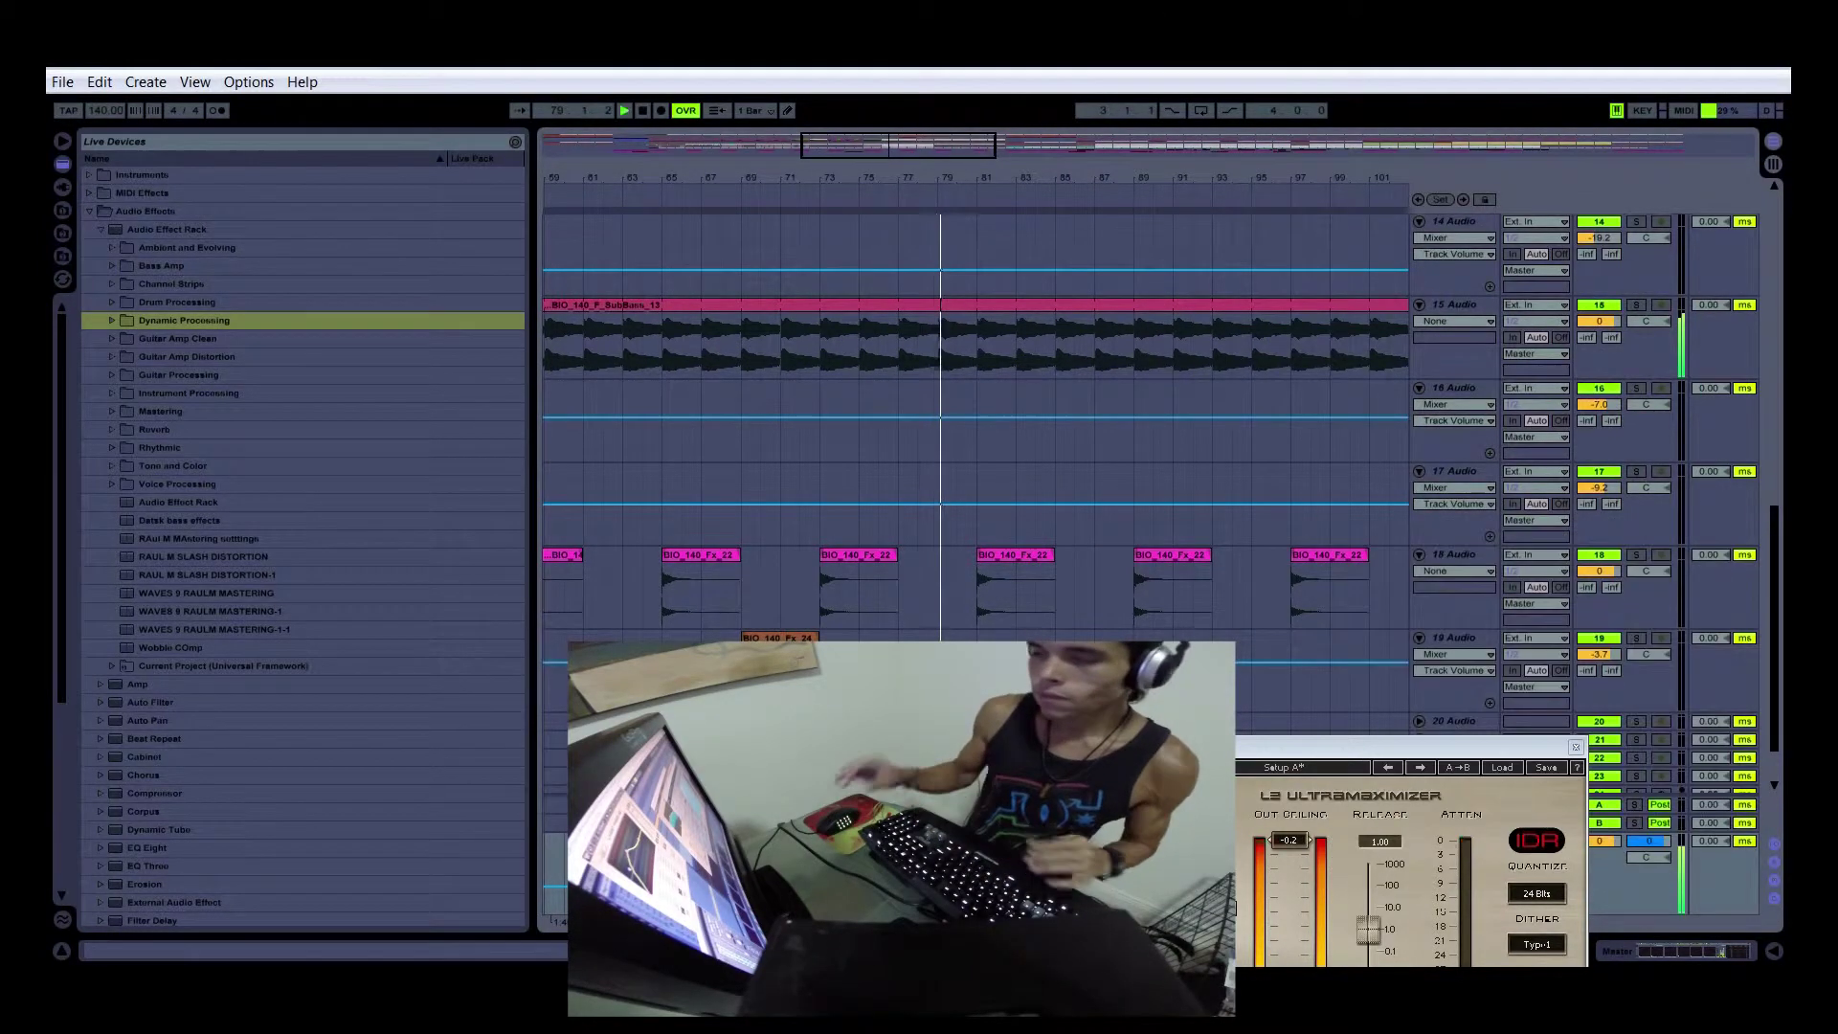
left_click(1576, 747)
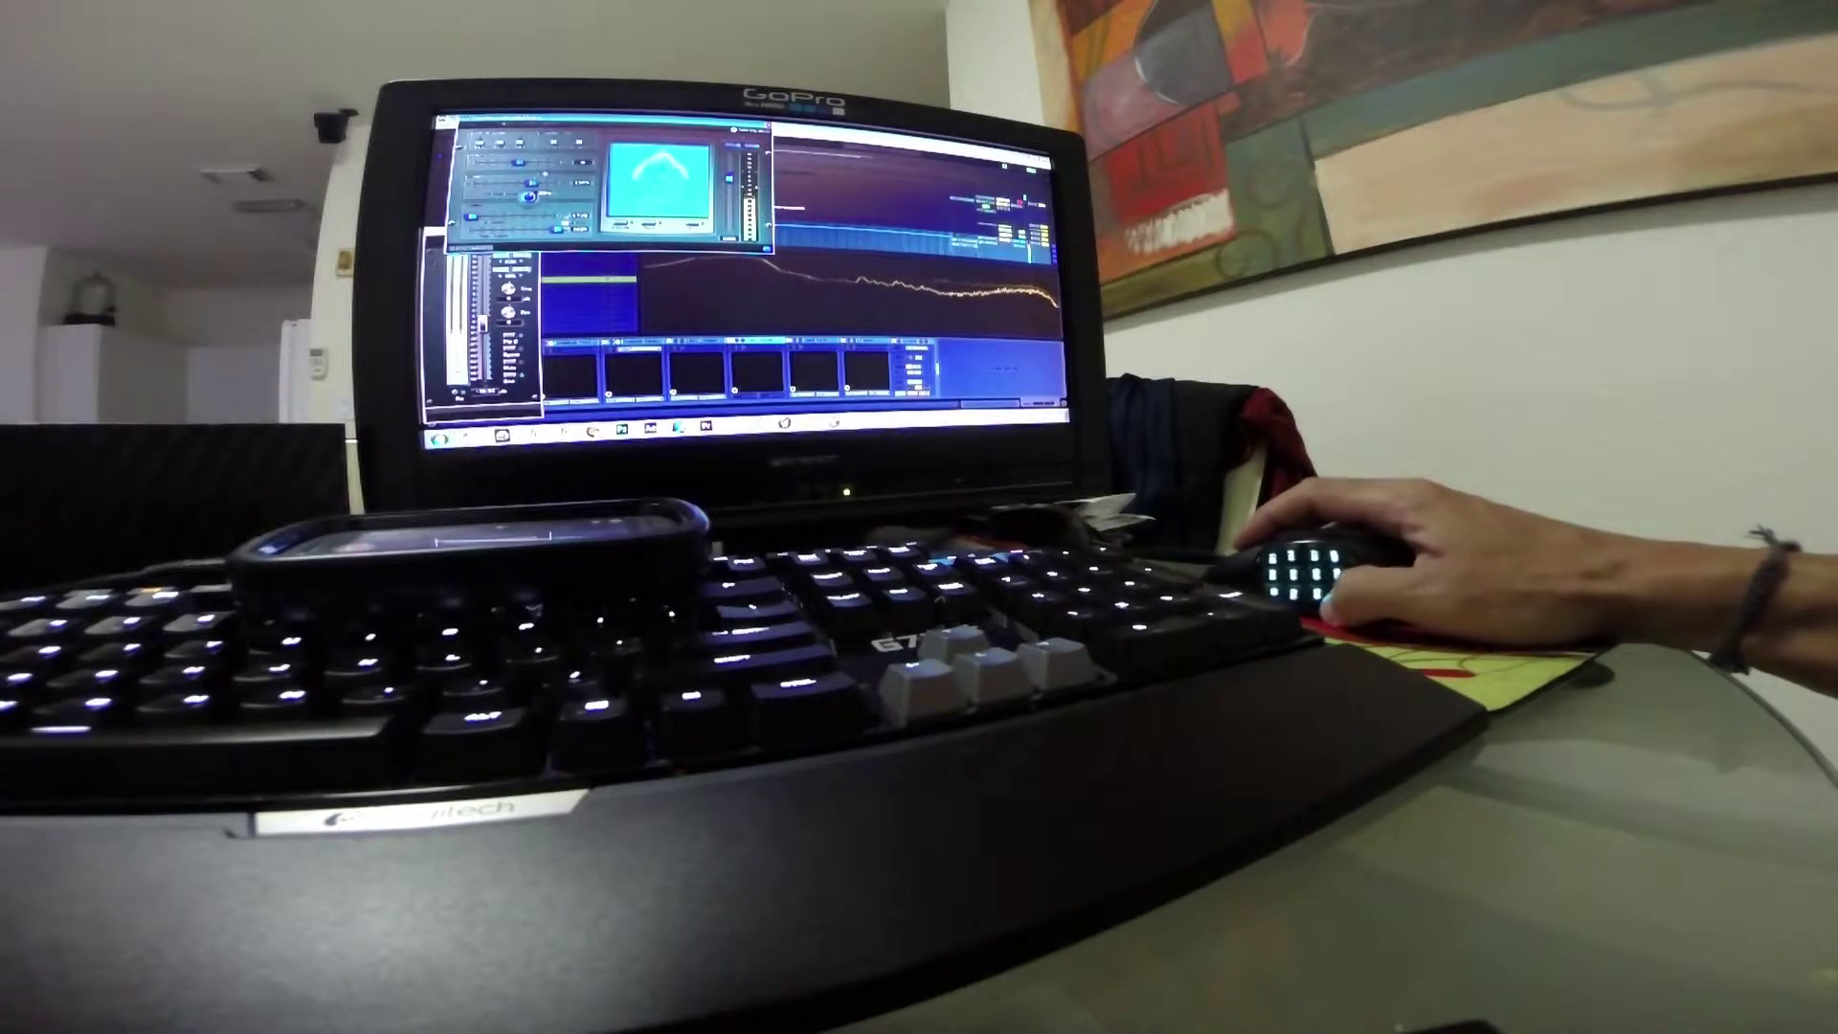
left_click_drag(562, 118, 862, 180)
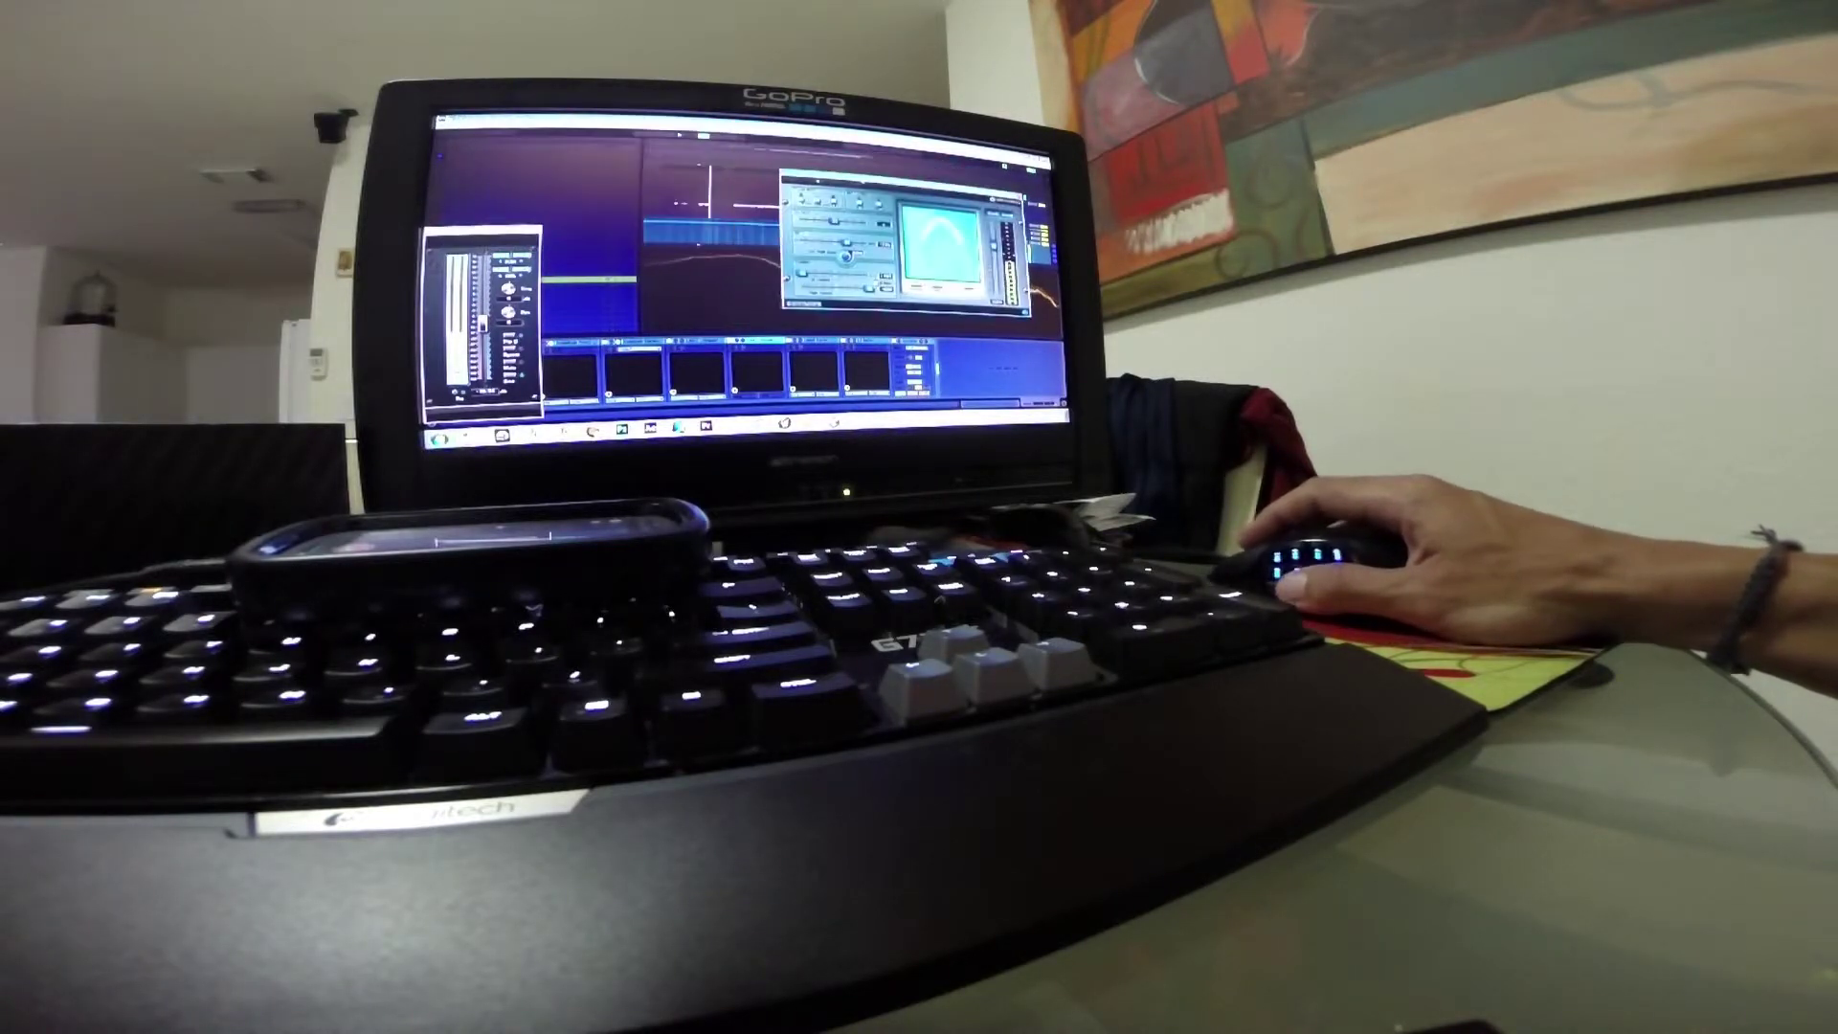
left_click(687, 342)
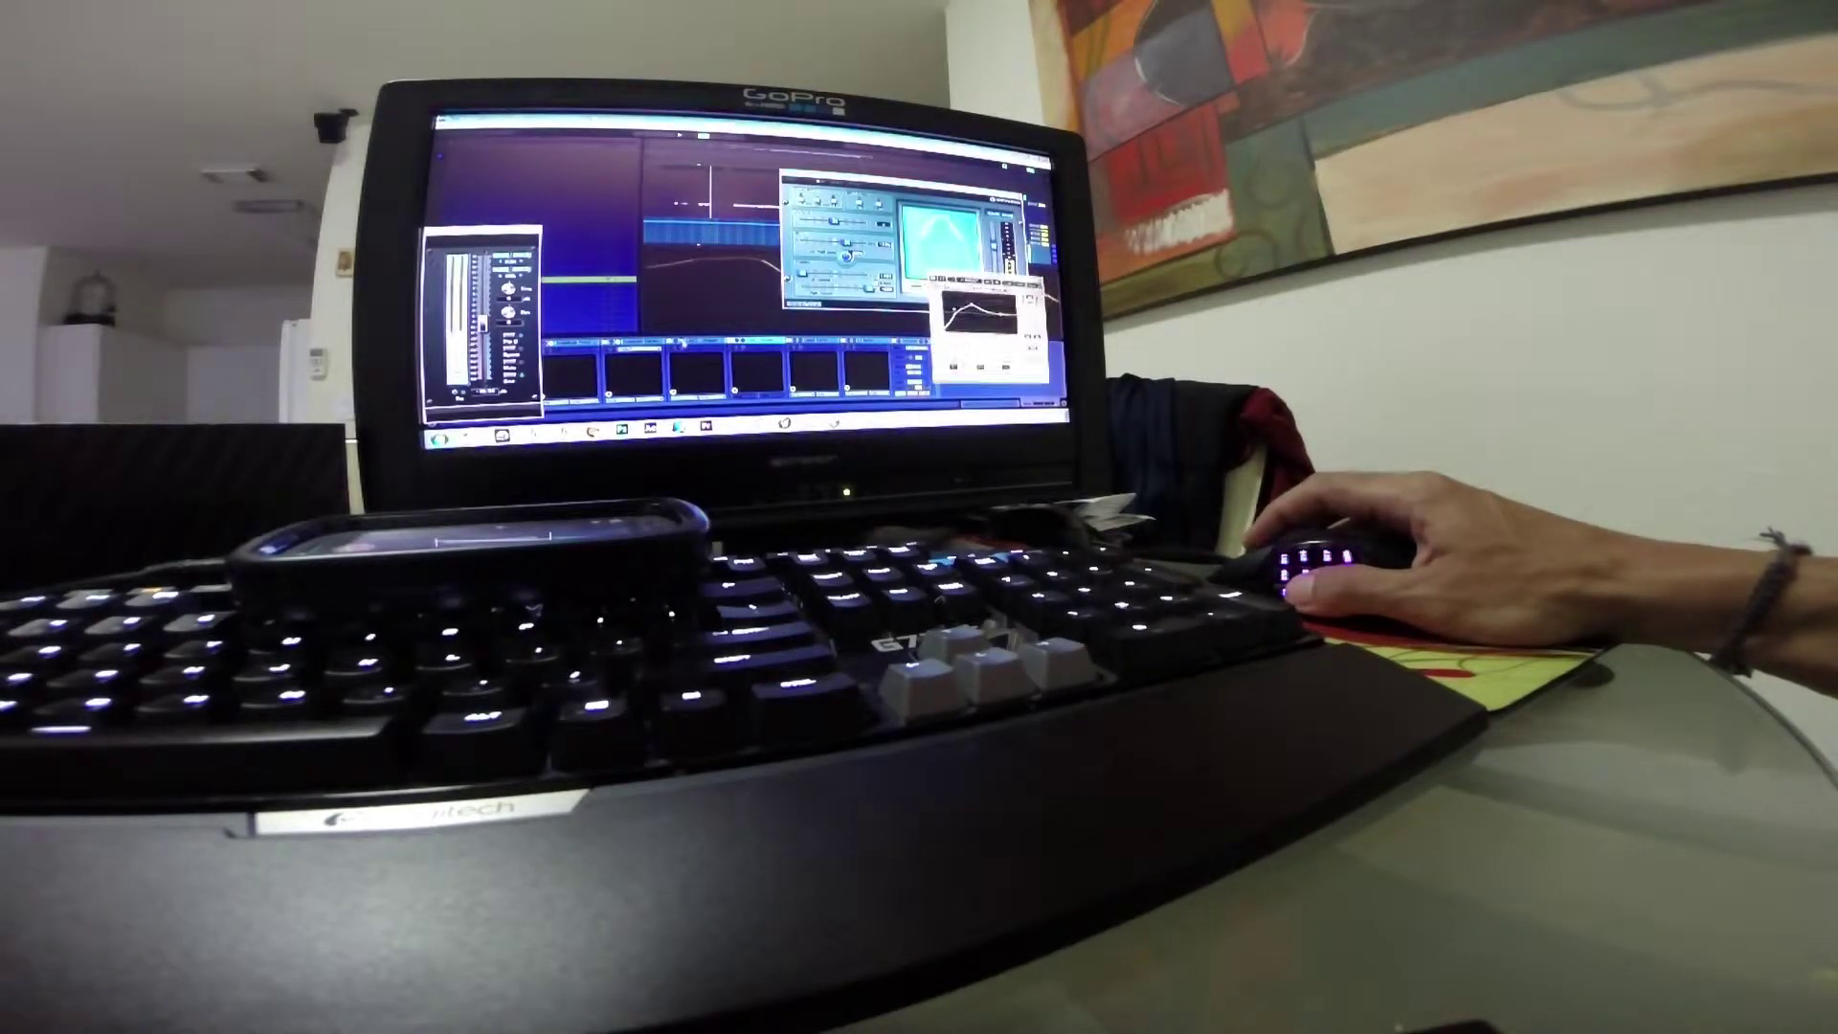
left_click_drag(986, 280, 563, 123)
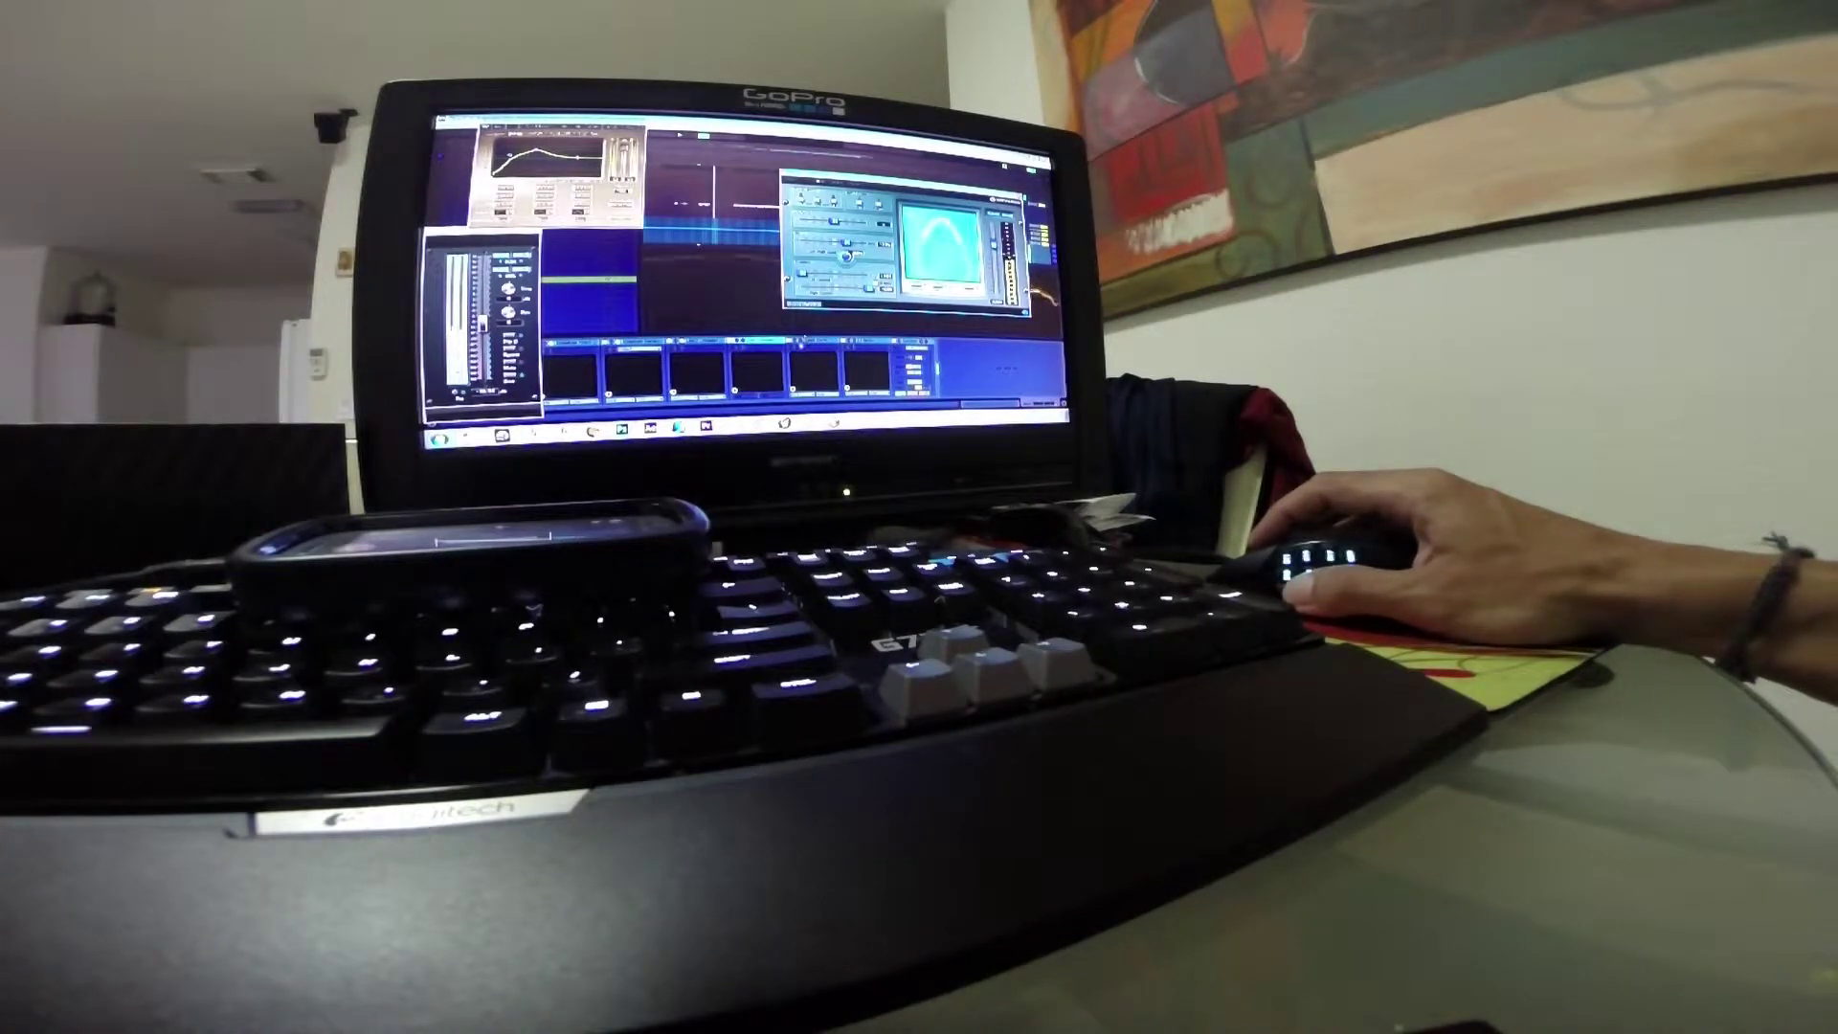
left_click(801, 342)
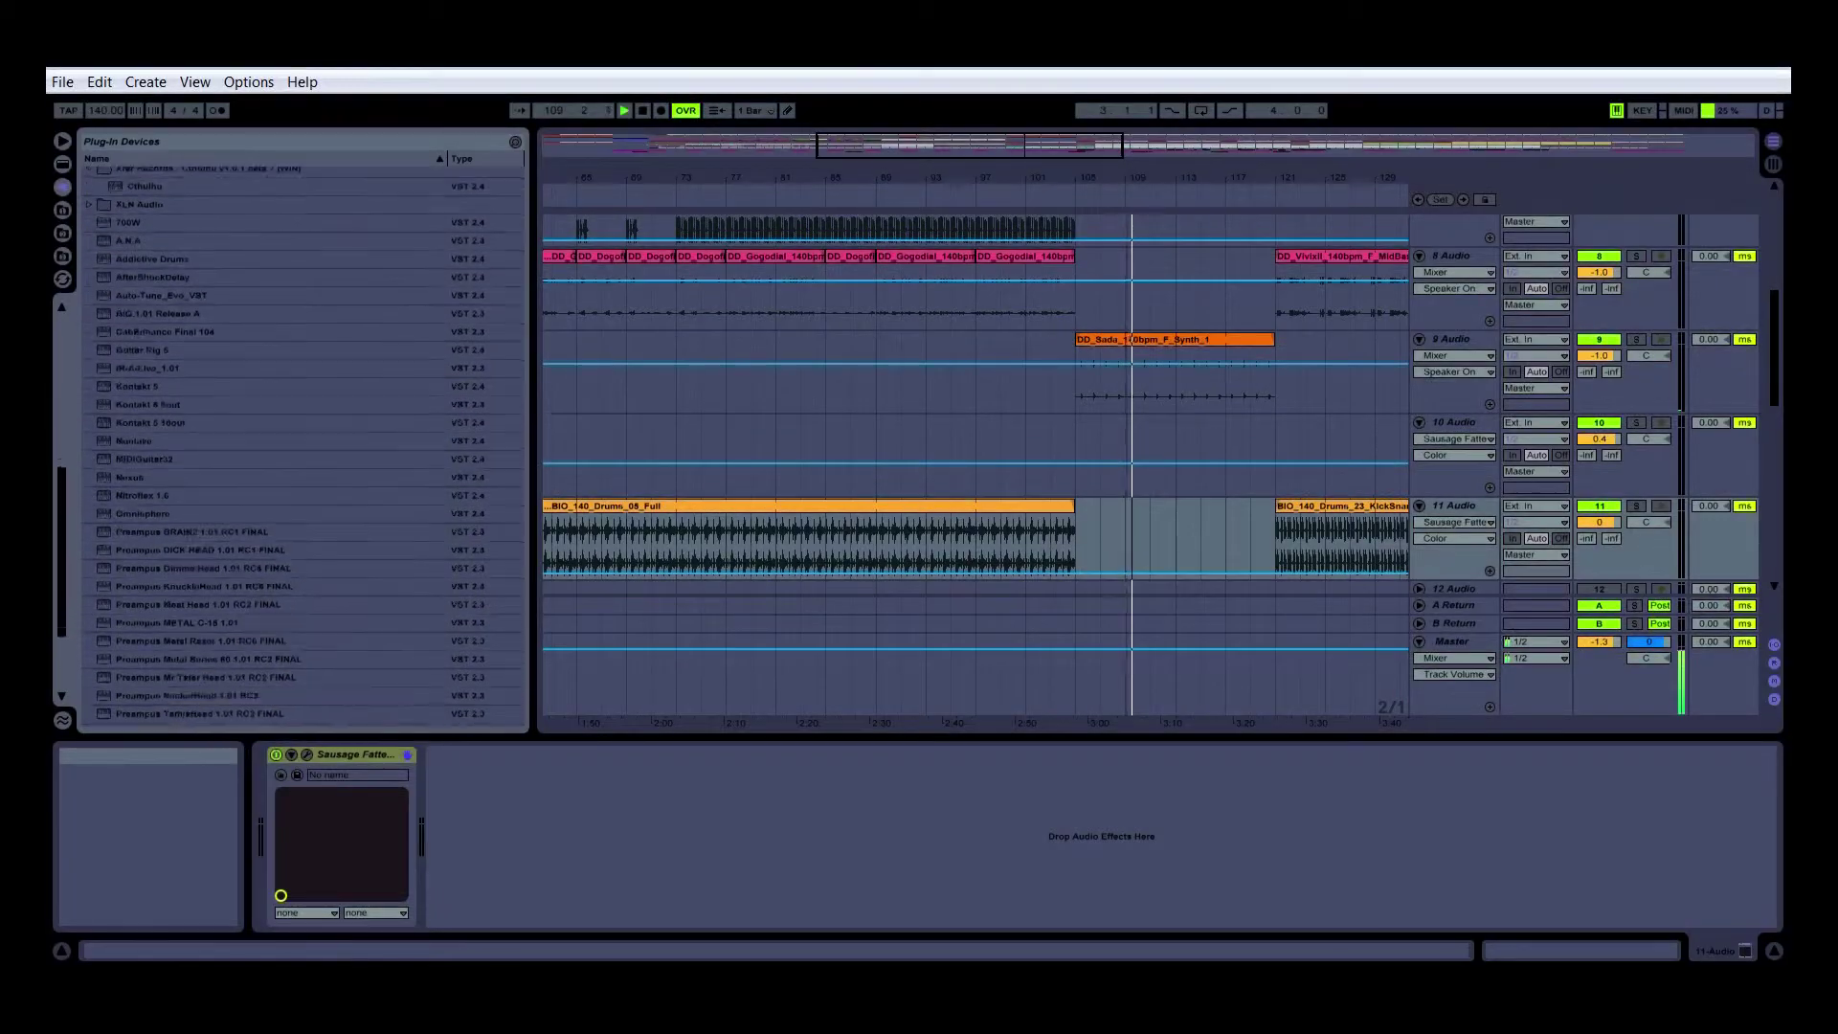
Browse the plug-in devices, collapse the Wave Arts folder, and check the contents of the WaveShell-VST 7.1 folder
scroll(479, 575, "up", 8)
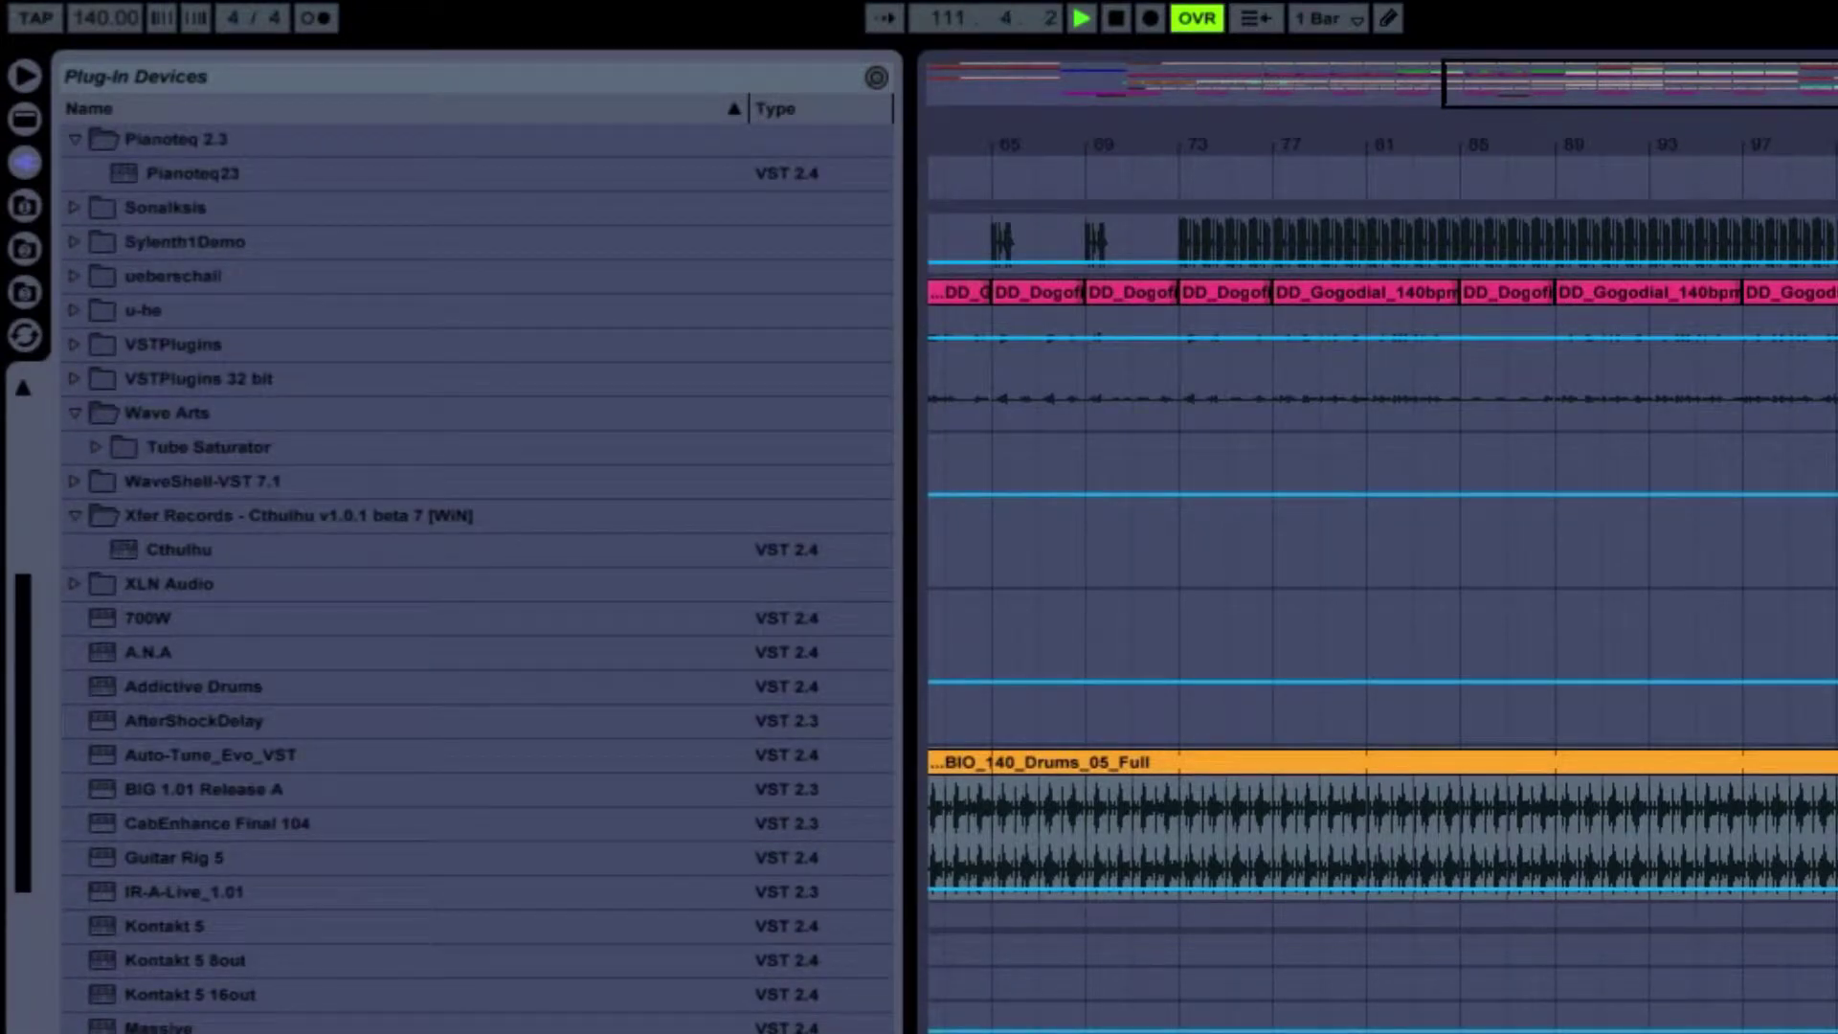
left_click(75, 414)
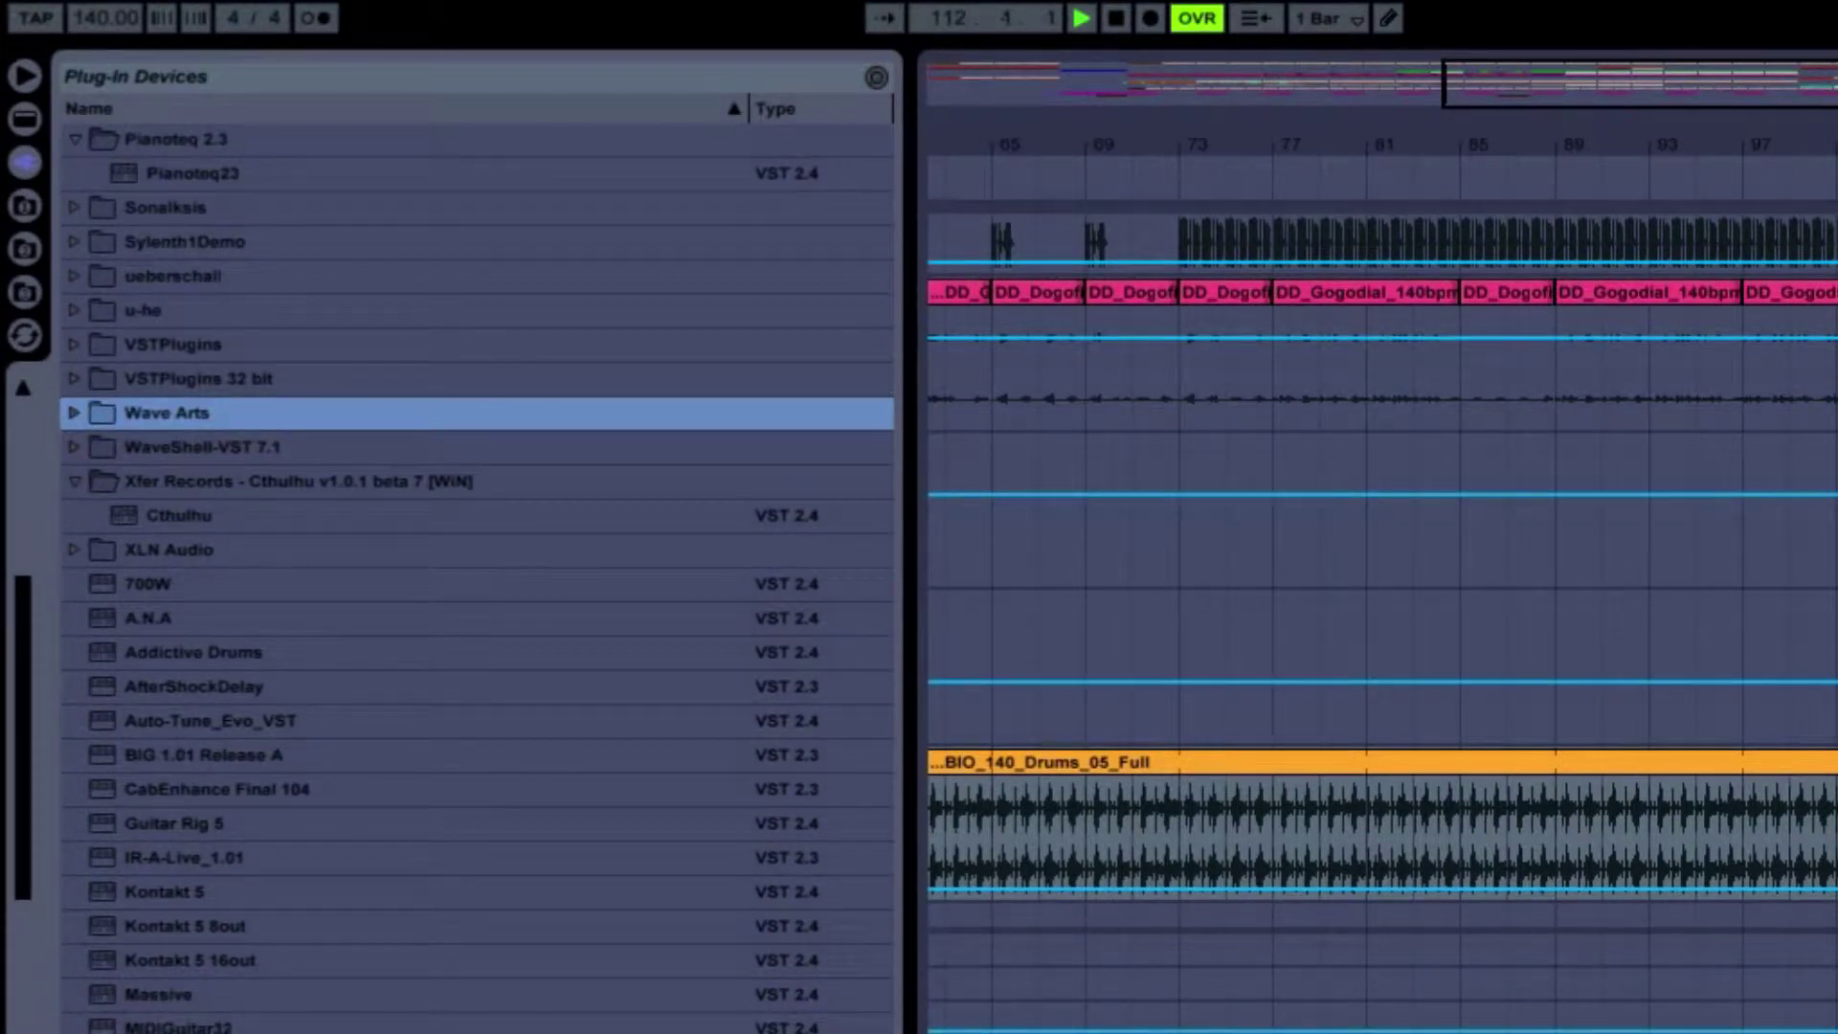
left_click(75, 447)
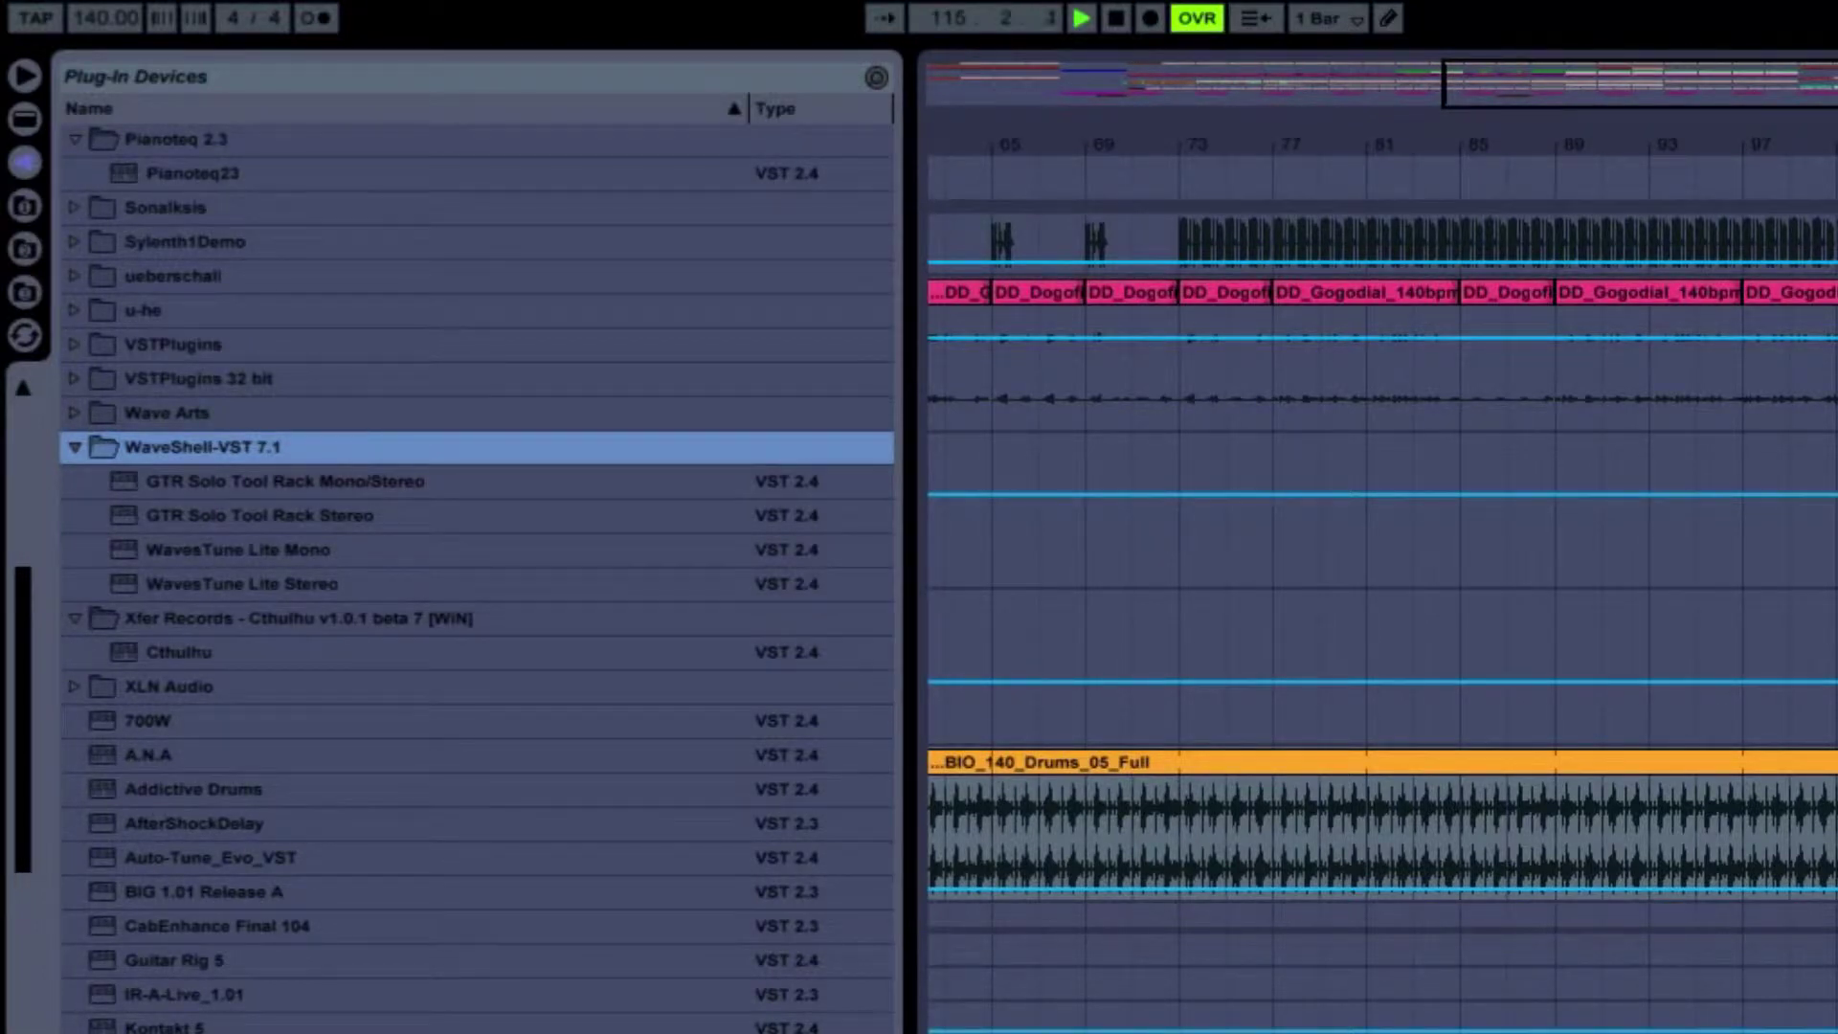
left_click(75, 447)
scroll(477, 578, "up", 2)
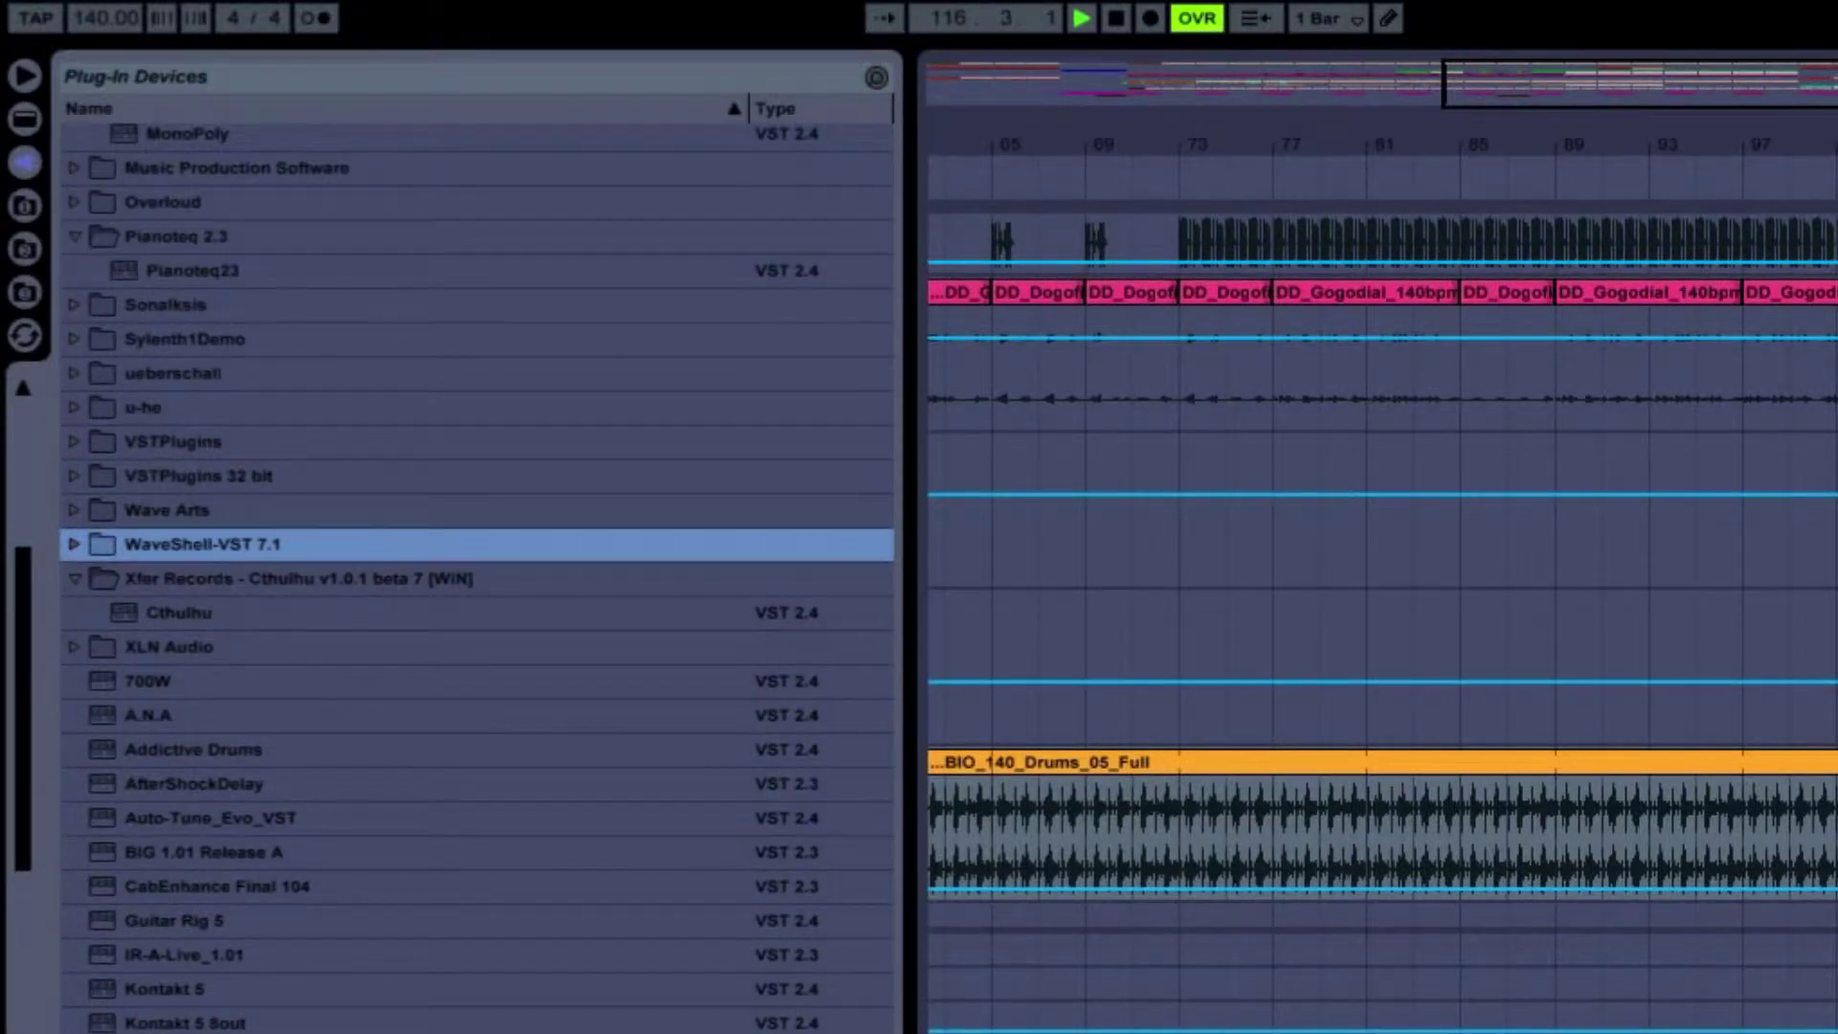
Expand the VSTPlugins 32 bit folder and its WaveShell-VST 9.2 subfolder and look through the Waves plug-ins
key("Up")
key("Right")
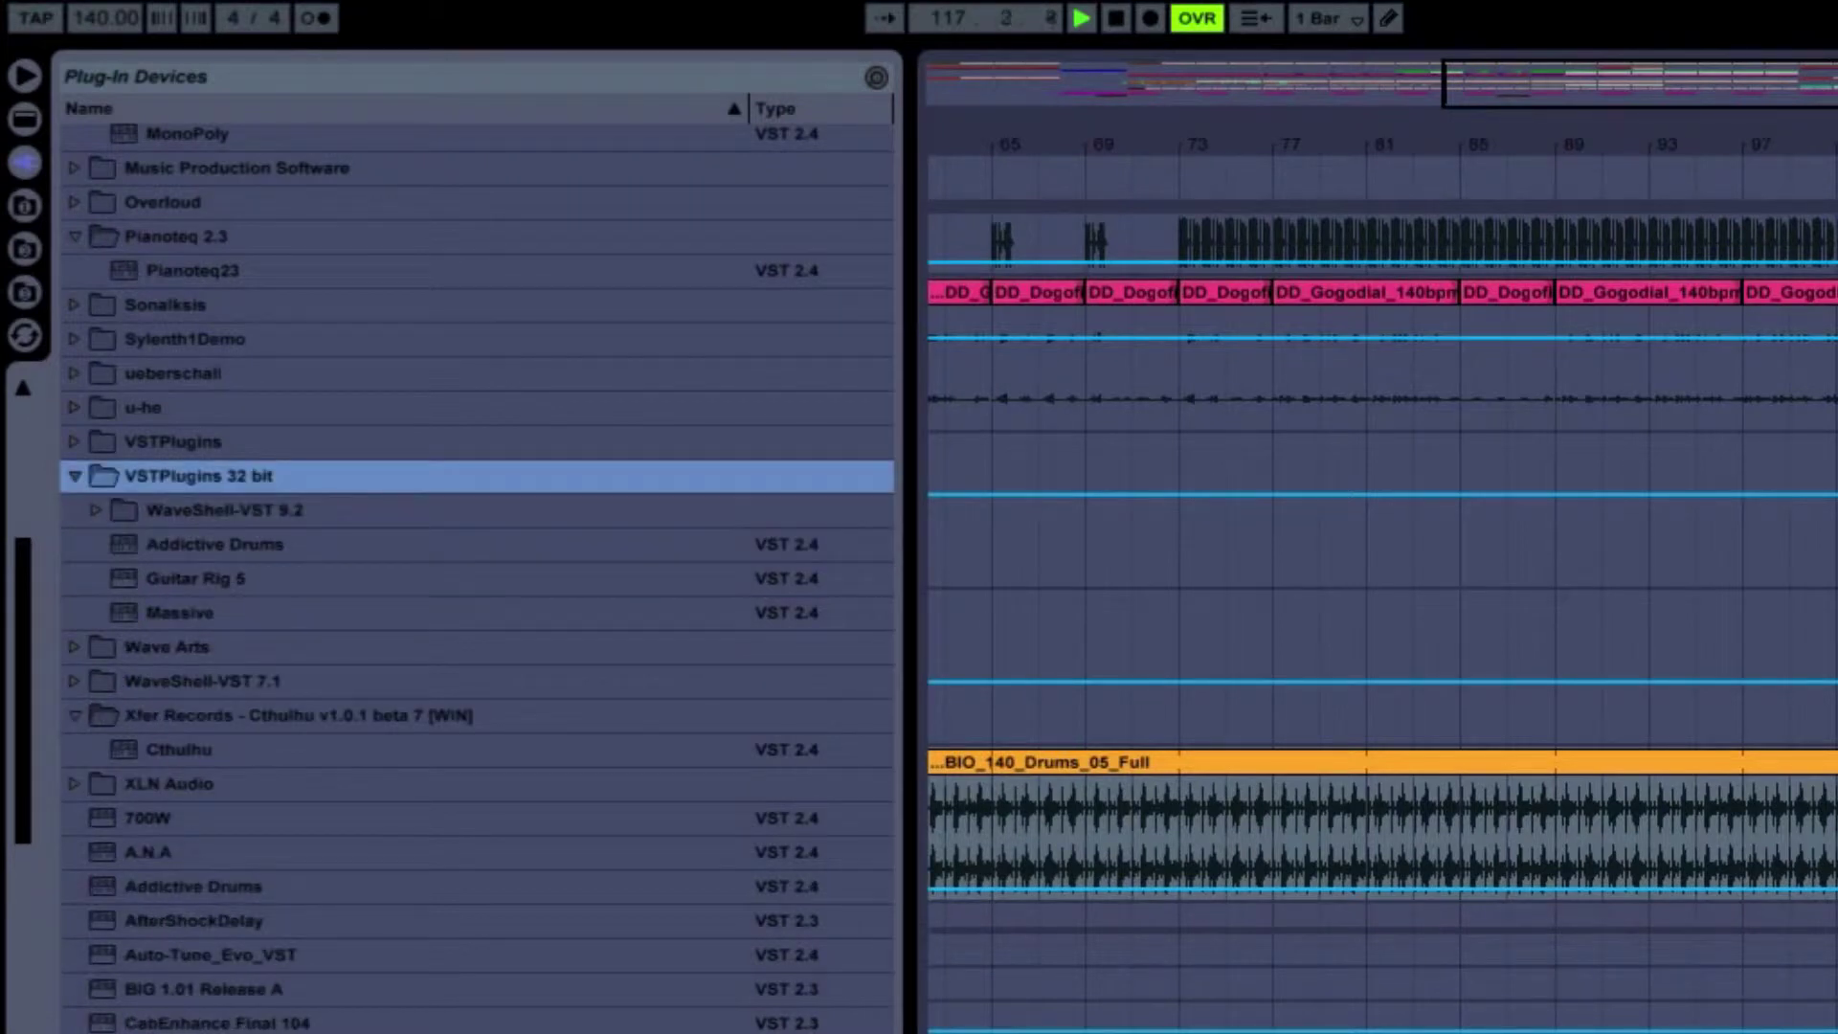
key("Down")
key("Right")
scroll(478, 574, "down", 15)
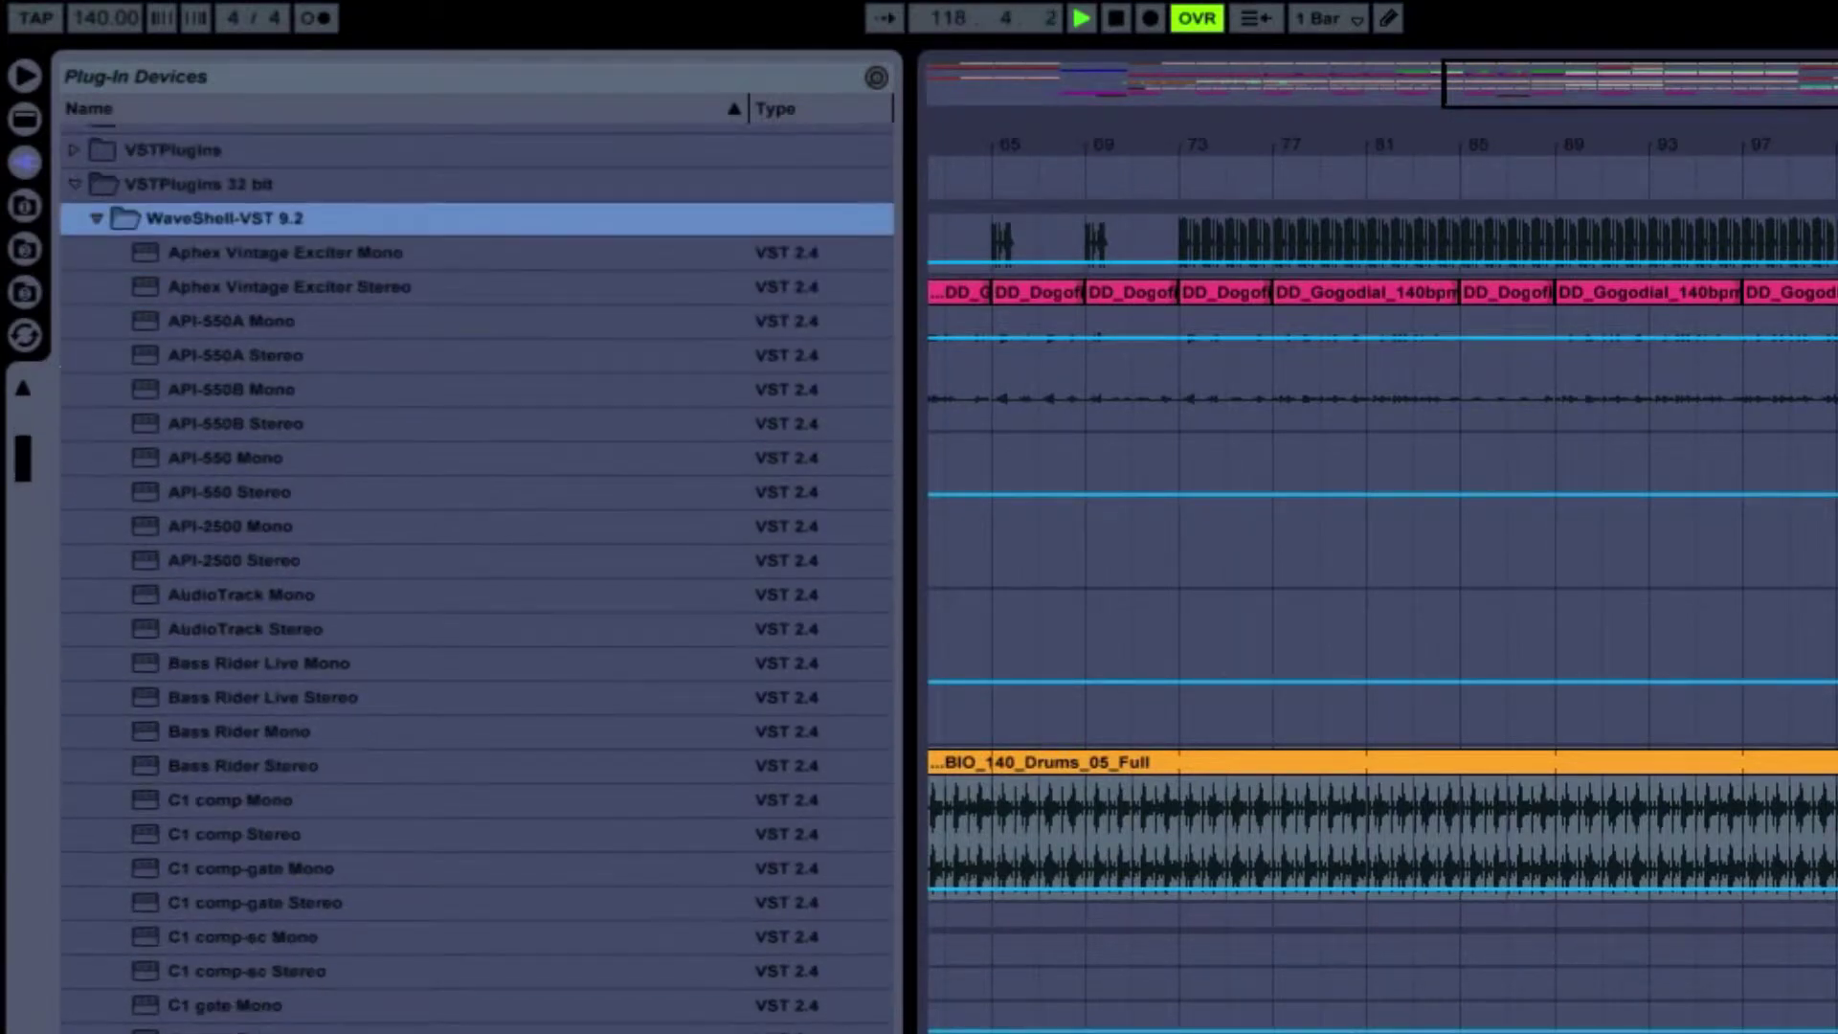
scroll(478, 574, "down", 15)
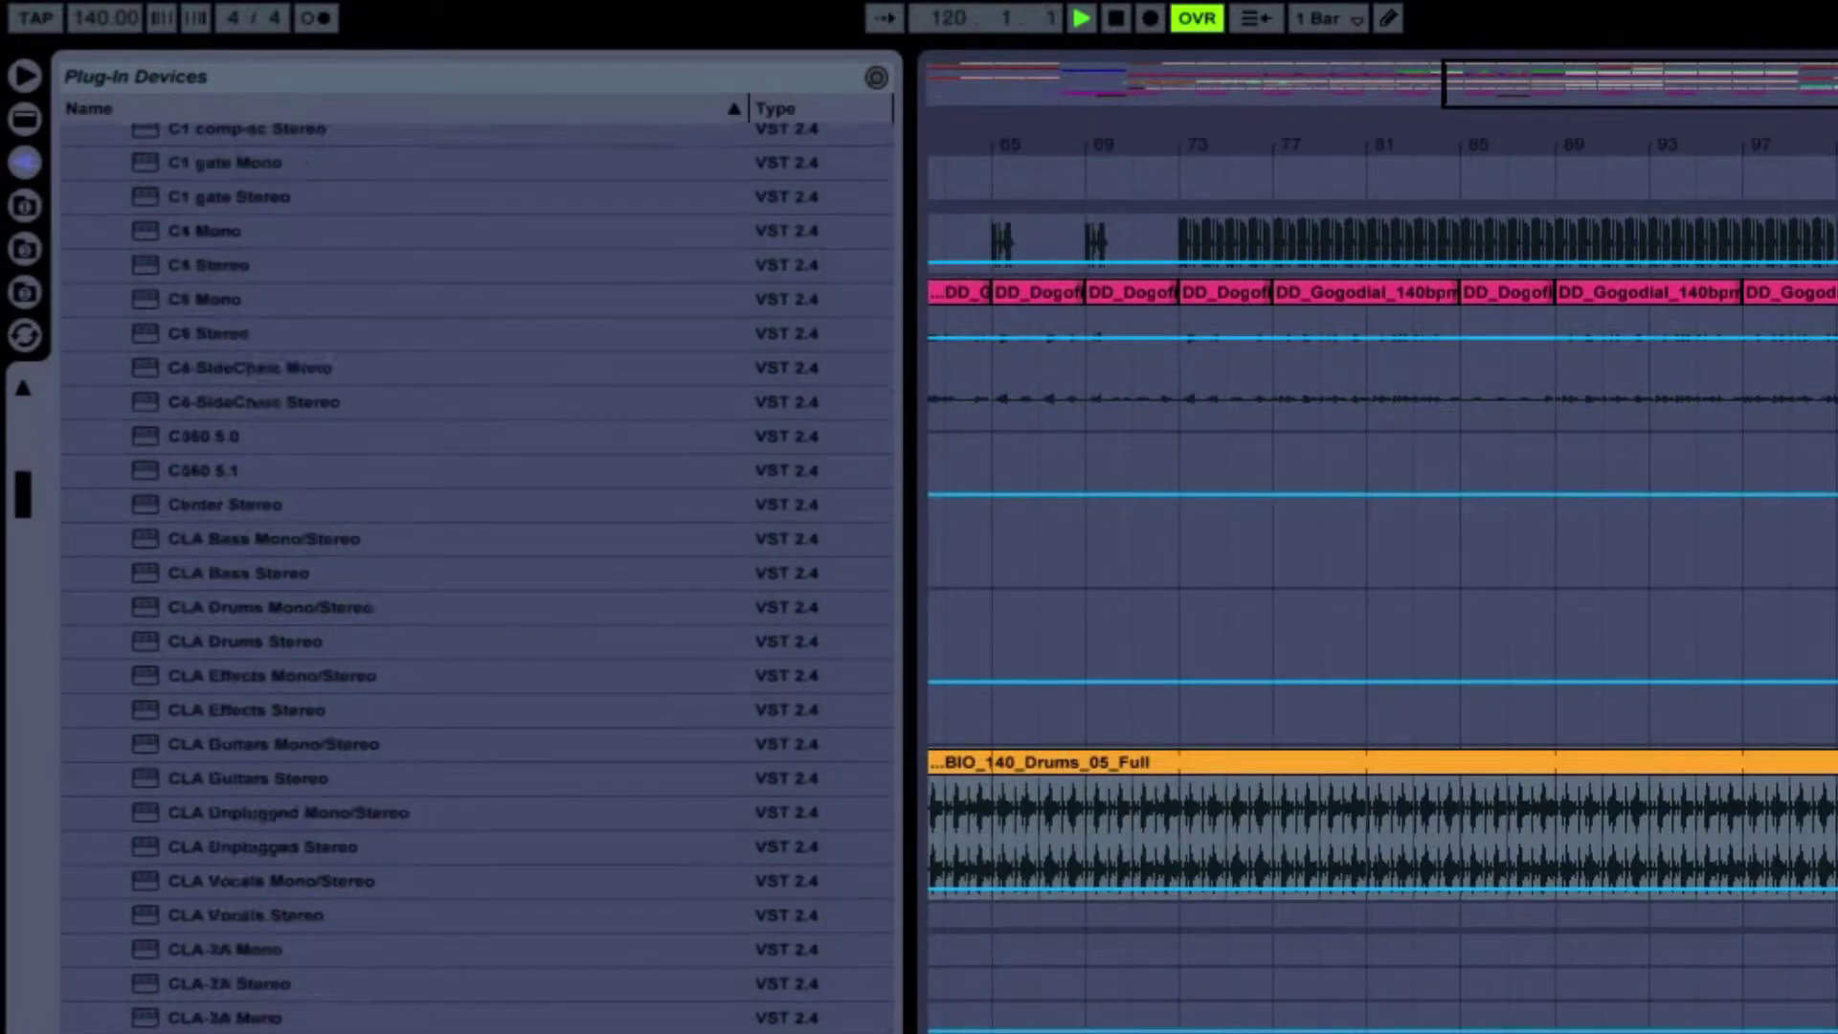
Shift the arrangement to the section around bars 113 to 225 and examine the audio tracks down to 17 Audio
left_click_drag(1465, 85, 1837, 83)
left_click_drag(1129, 83, 1129, 59)
scroll(1379, 623, "down", 5)
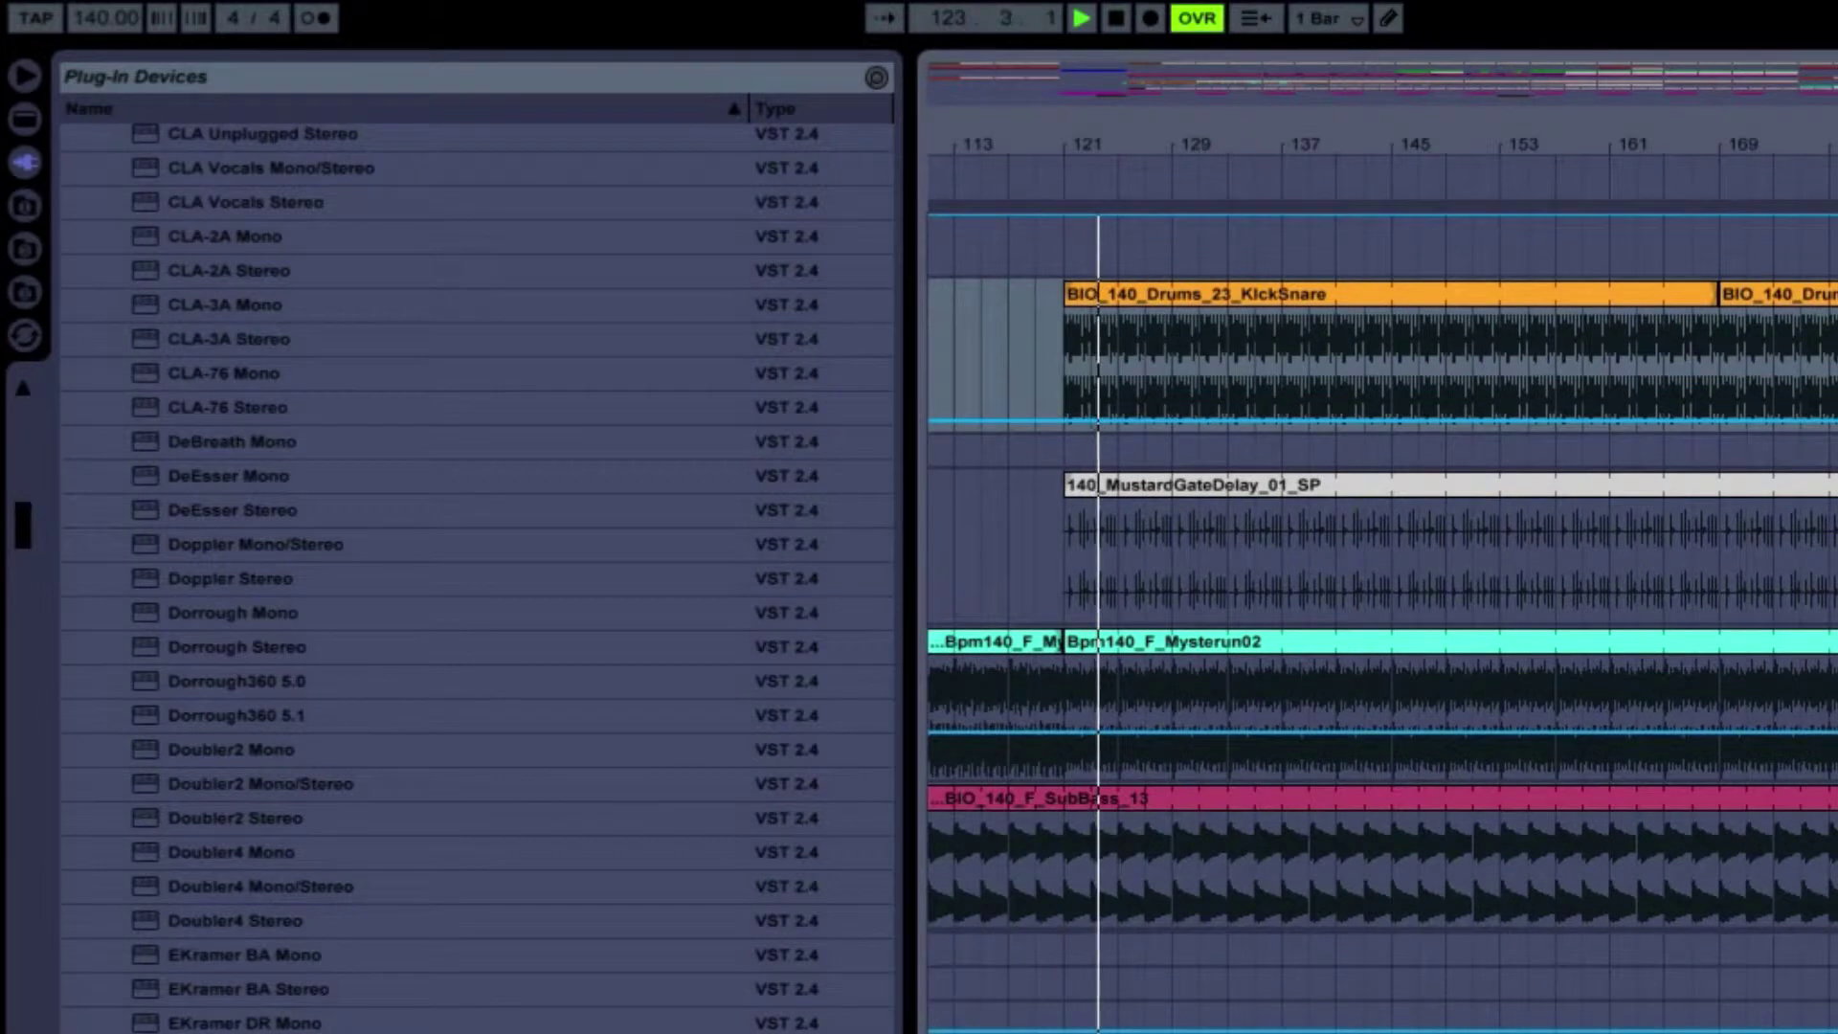
scroll(1378, 622, "down", 4)
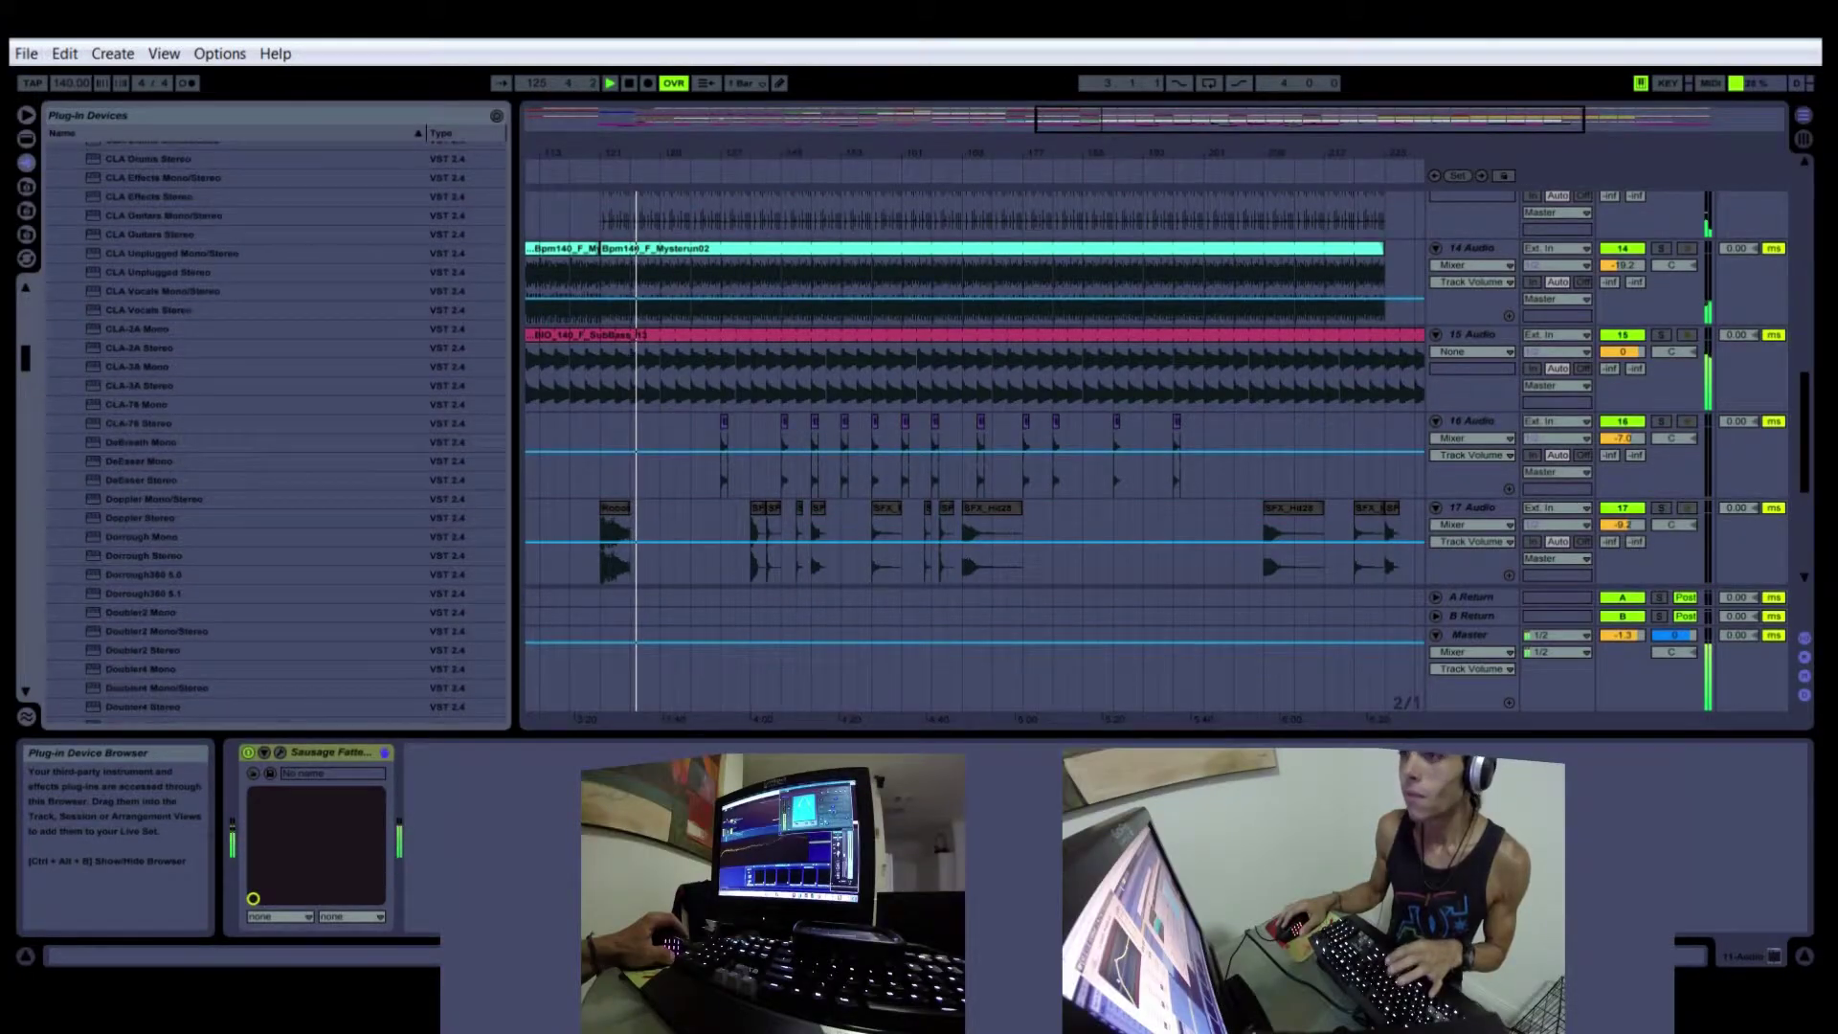
Insert a new MIDI track below the 11 Audio track and unfold it
scroll(276, 431, "up", 5)
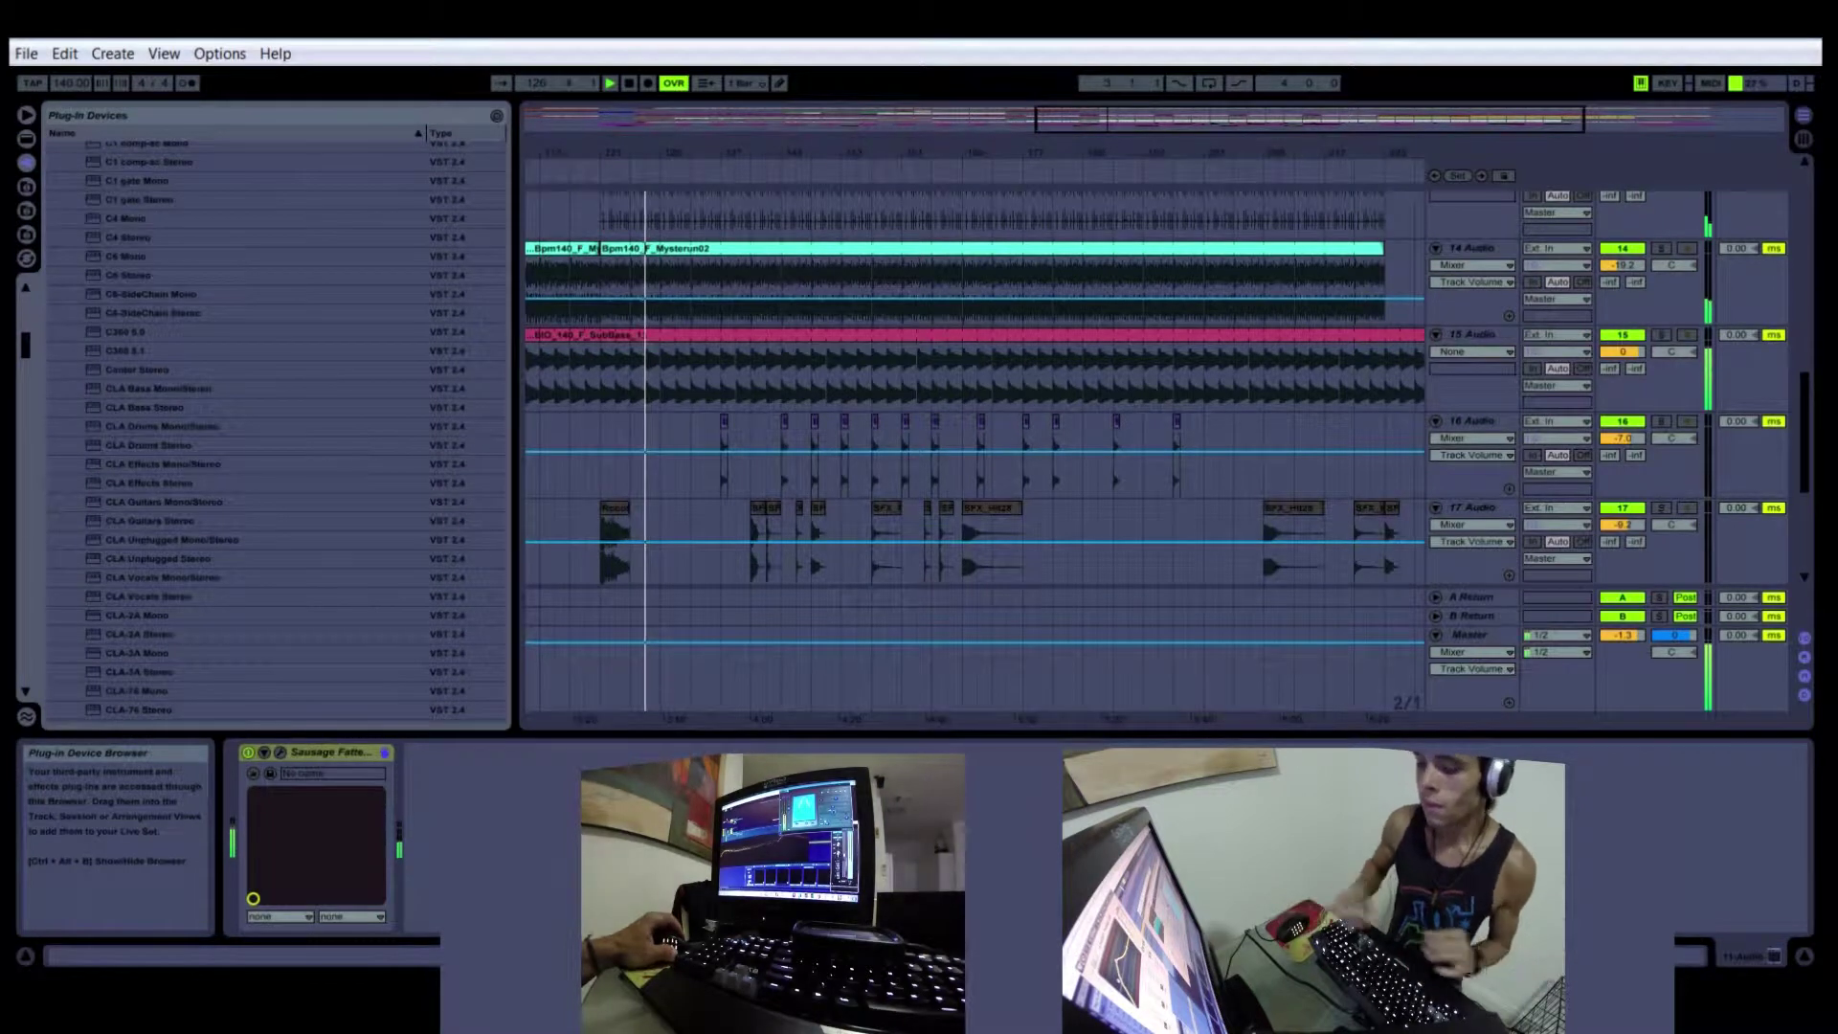
scroll(278, 431, "up", 1)
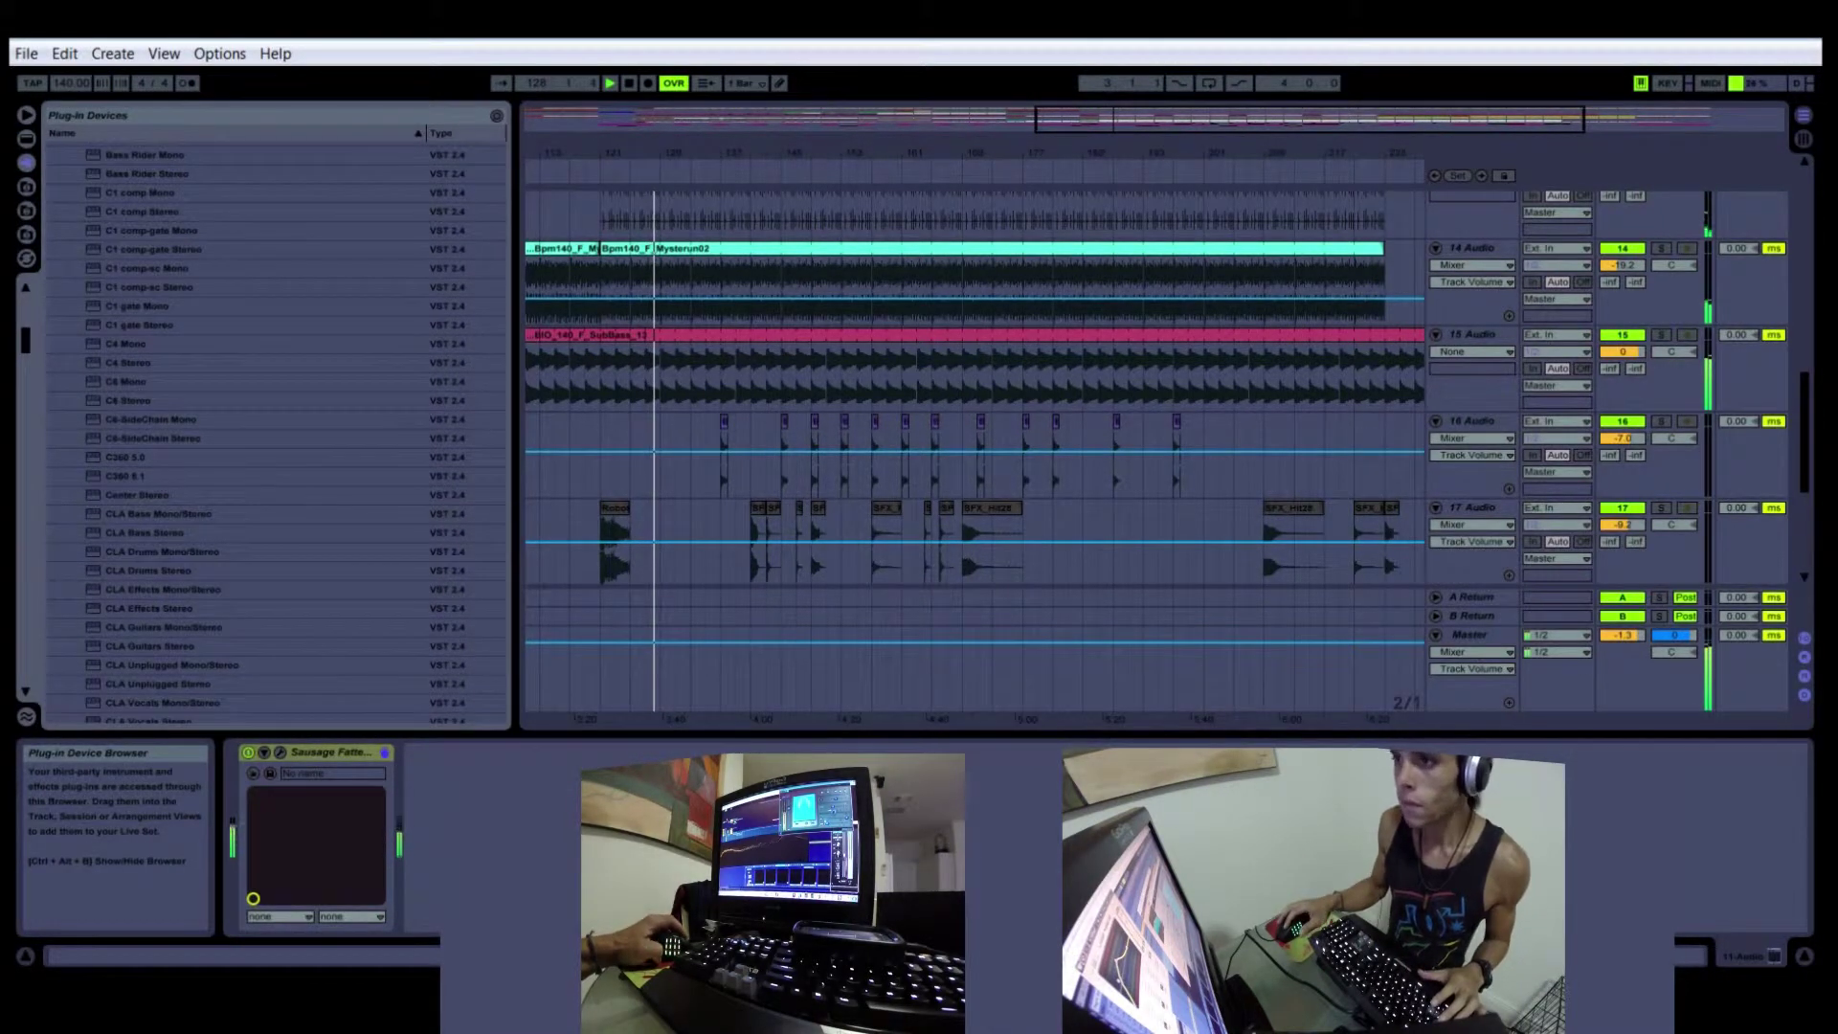
left_click_drag(26, 341, 26, 306)
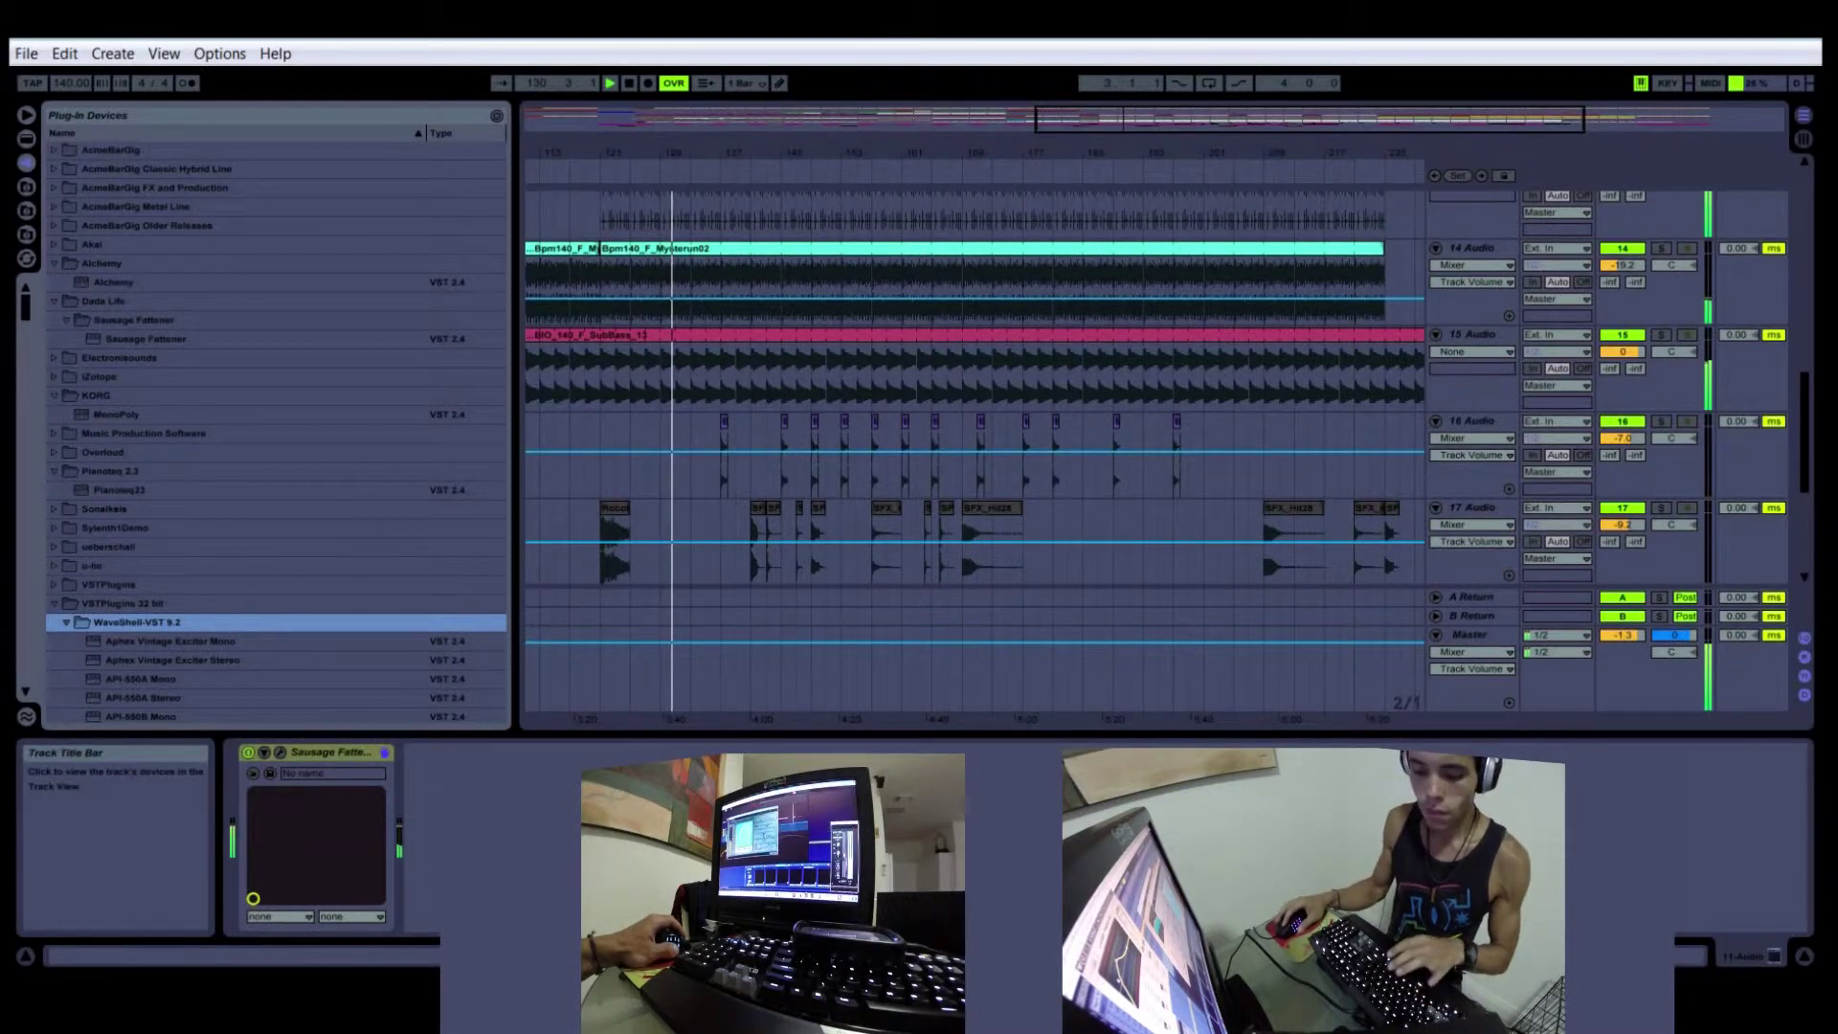
key("ctrl+shift+t")
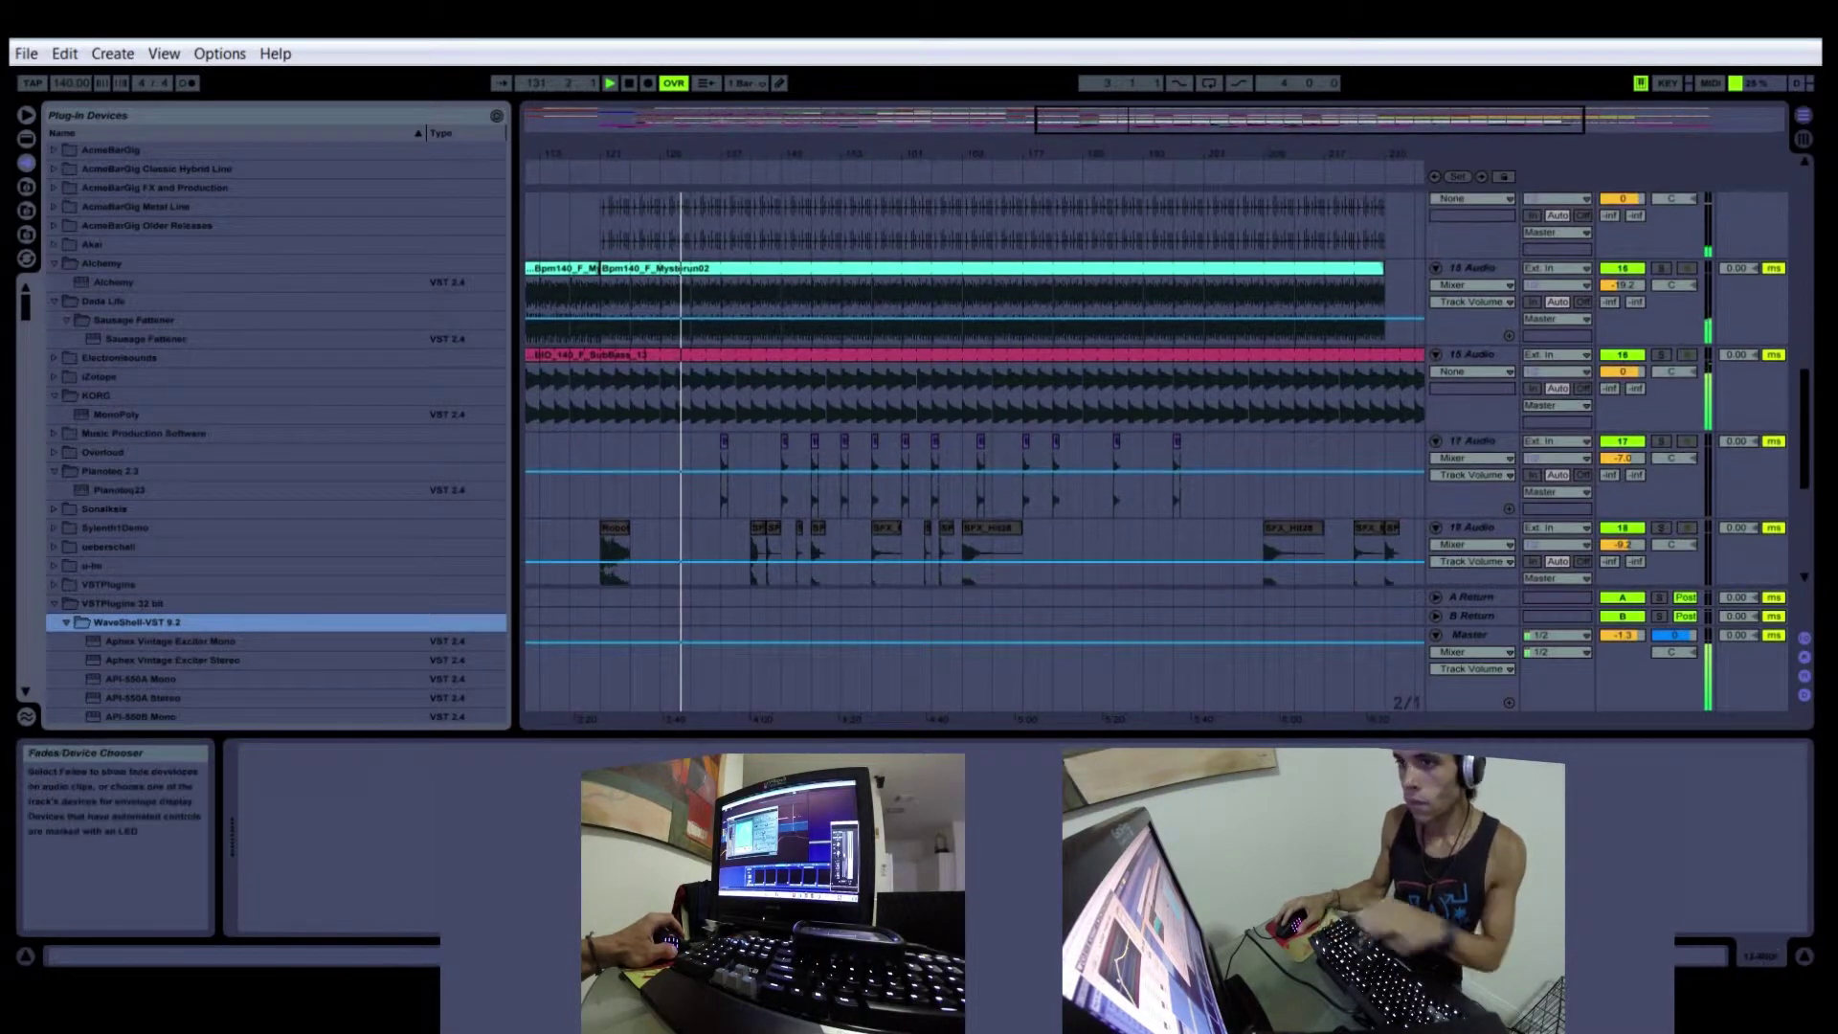
scroll(1437, 365, "up", 4)
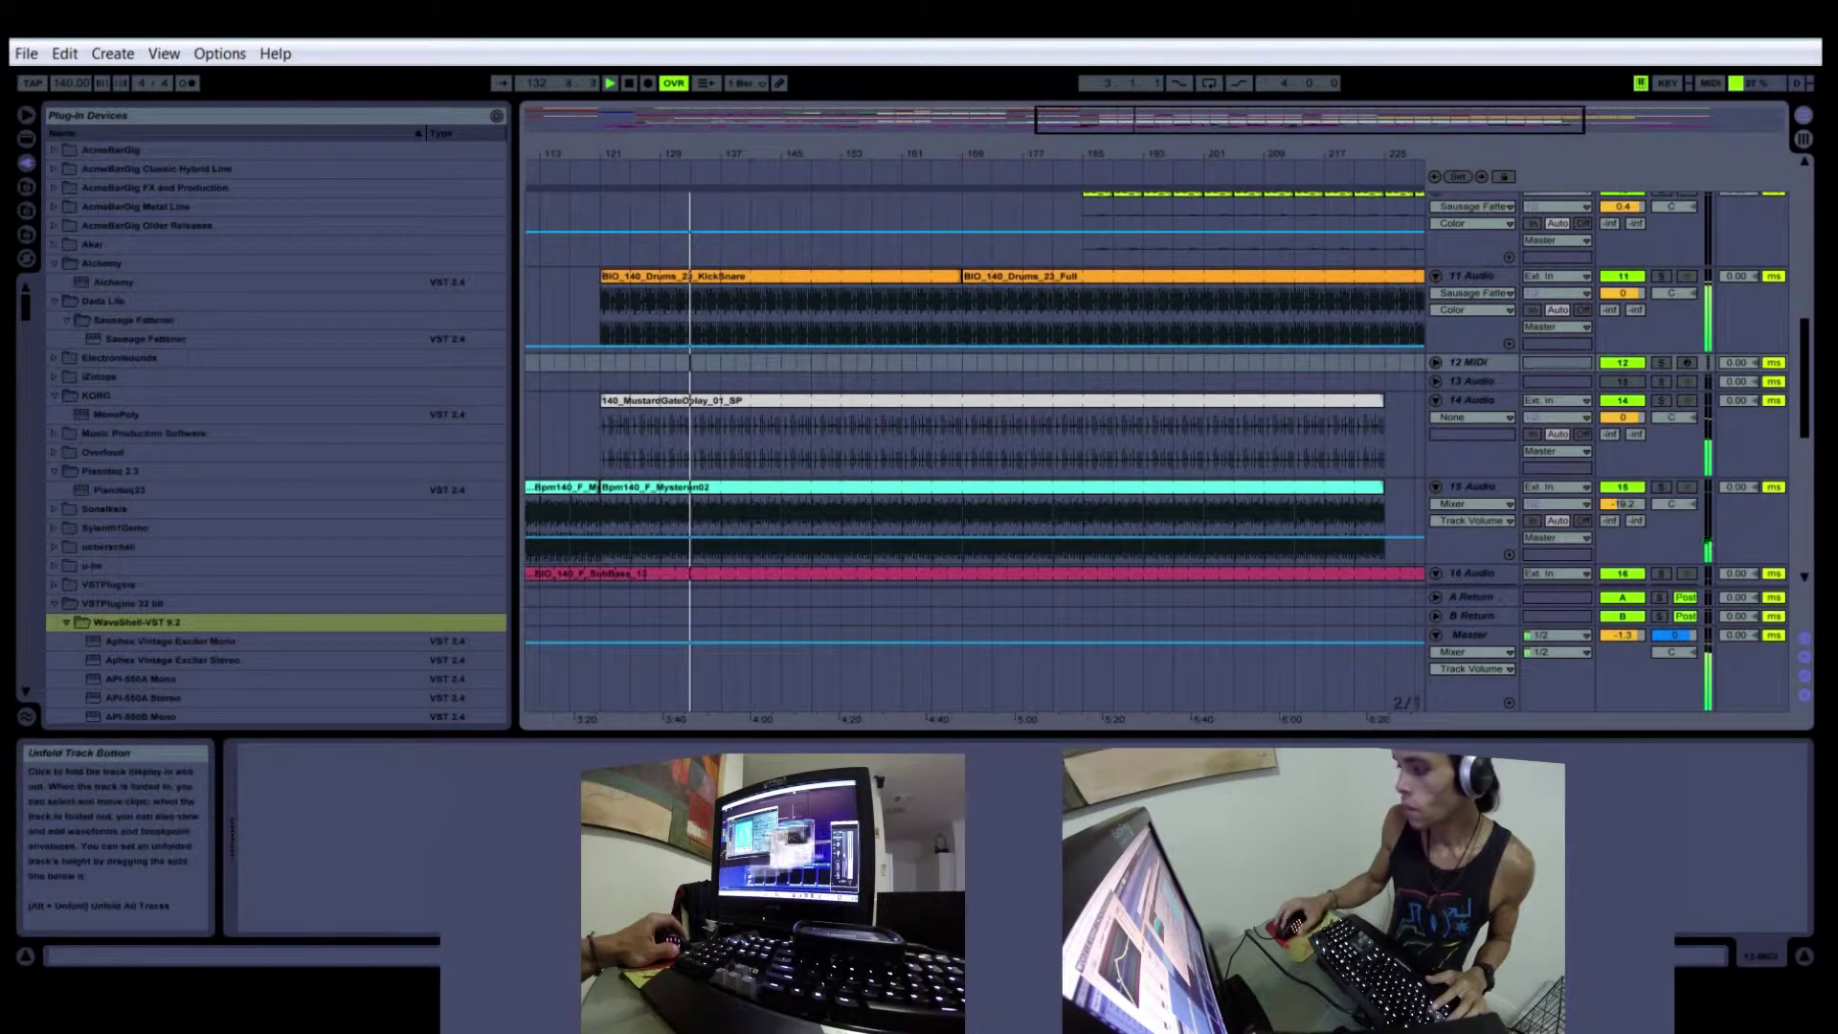
left_click(1436, 362)
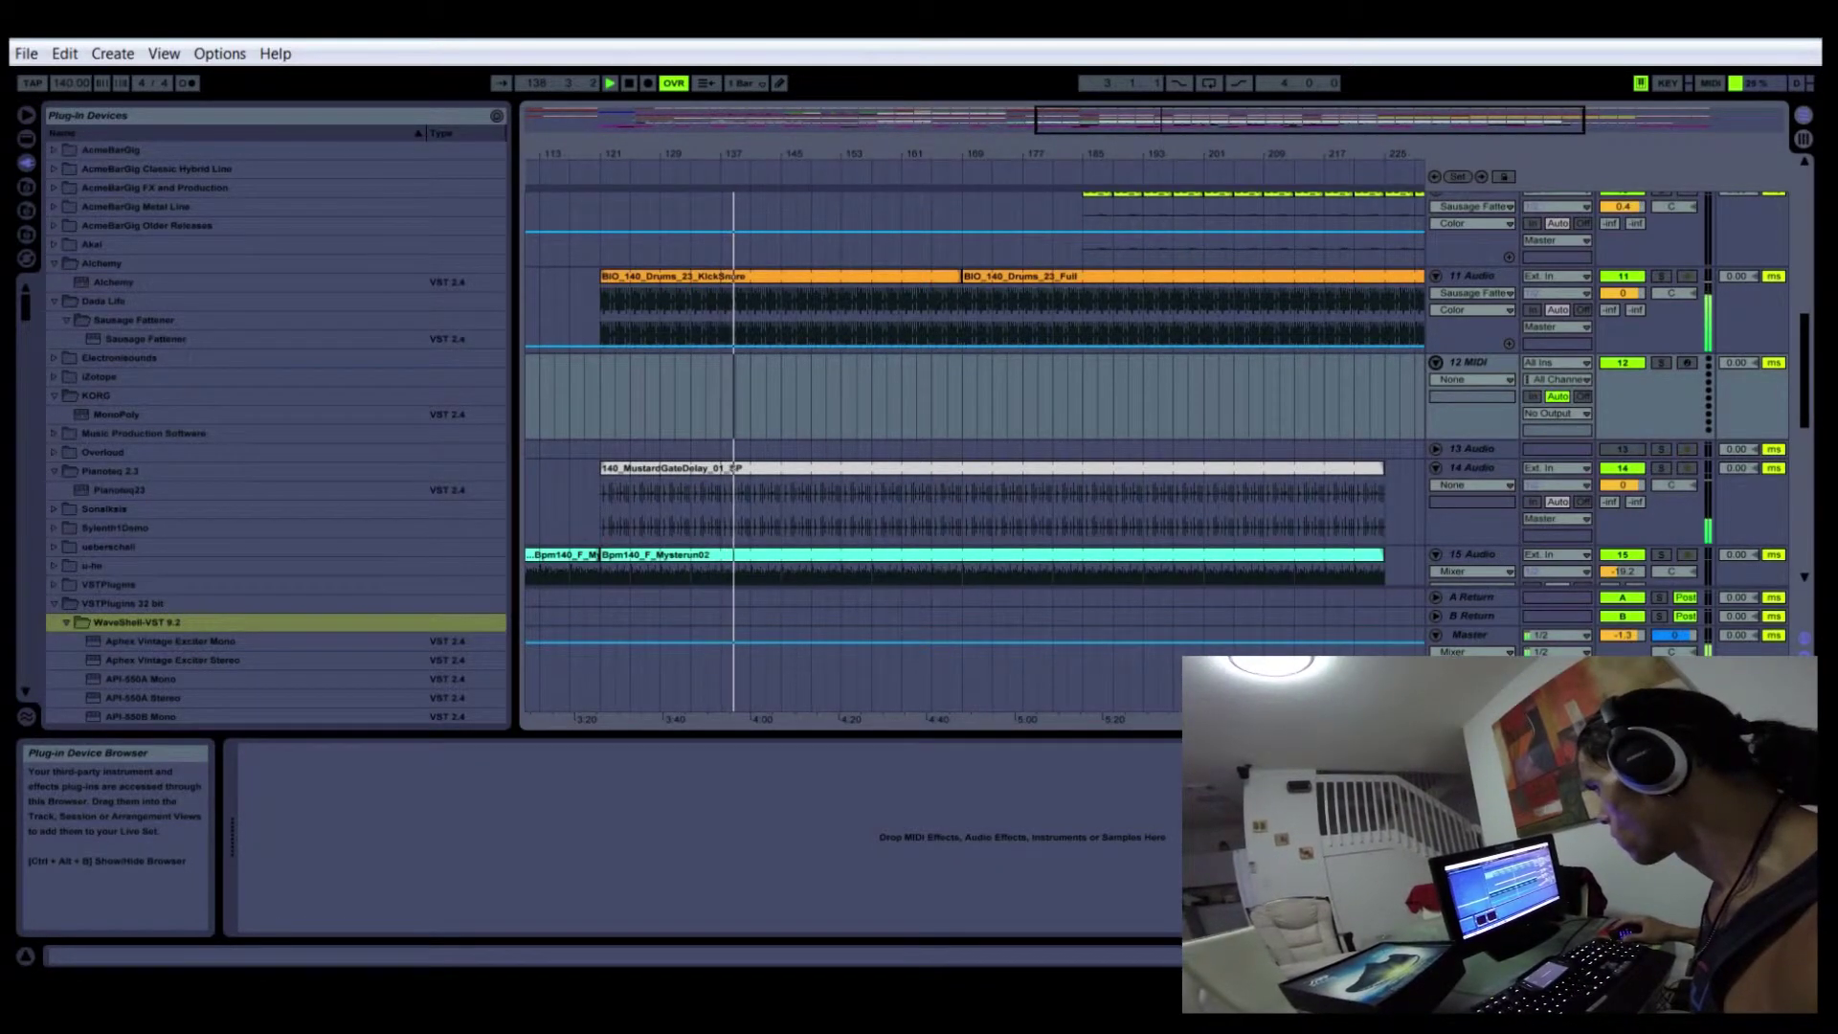
Expand the iZotope plug-in folder and its Ozone 5 Advanced subfolder, and fold the 12 MIDI track
left_click(55, 377)
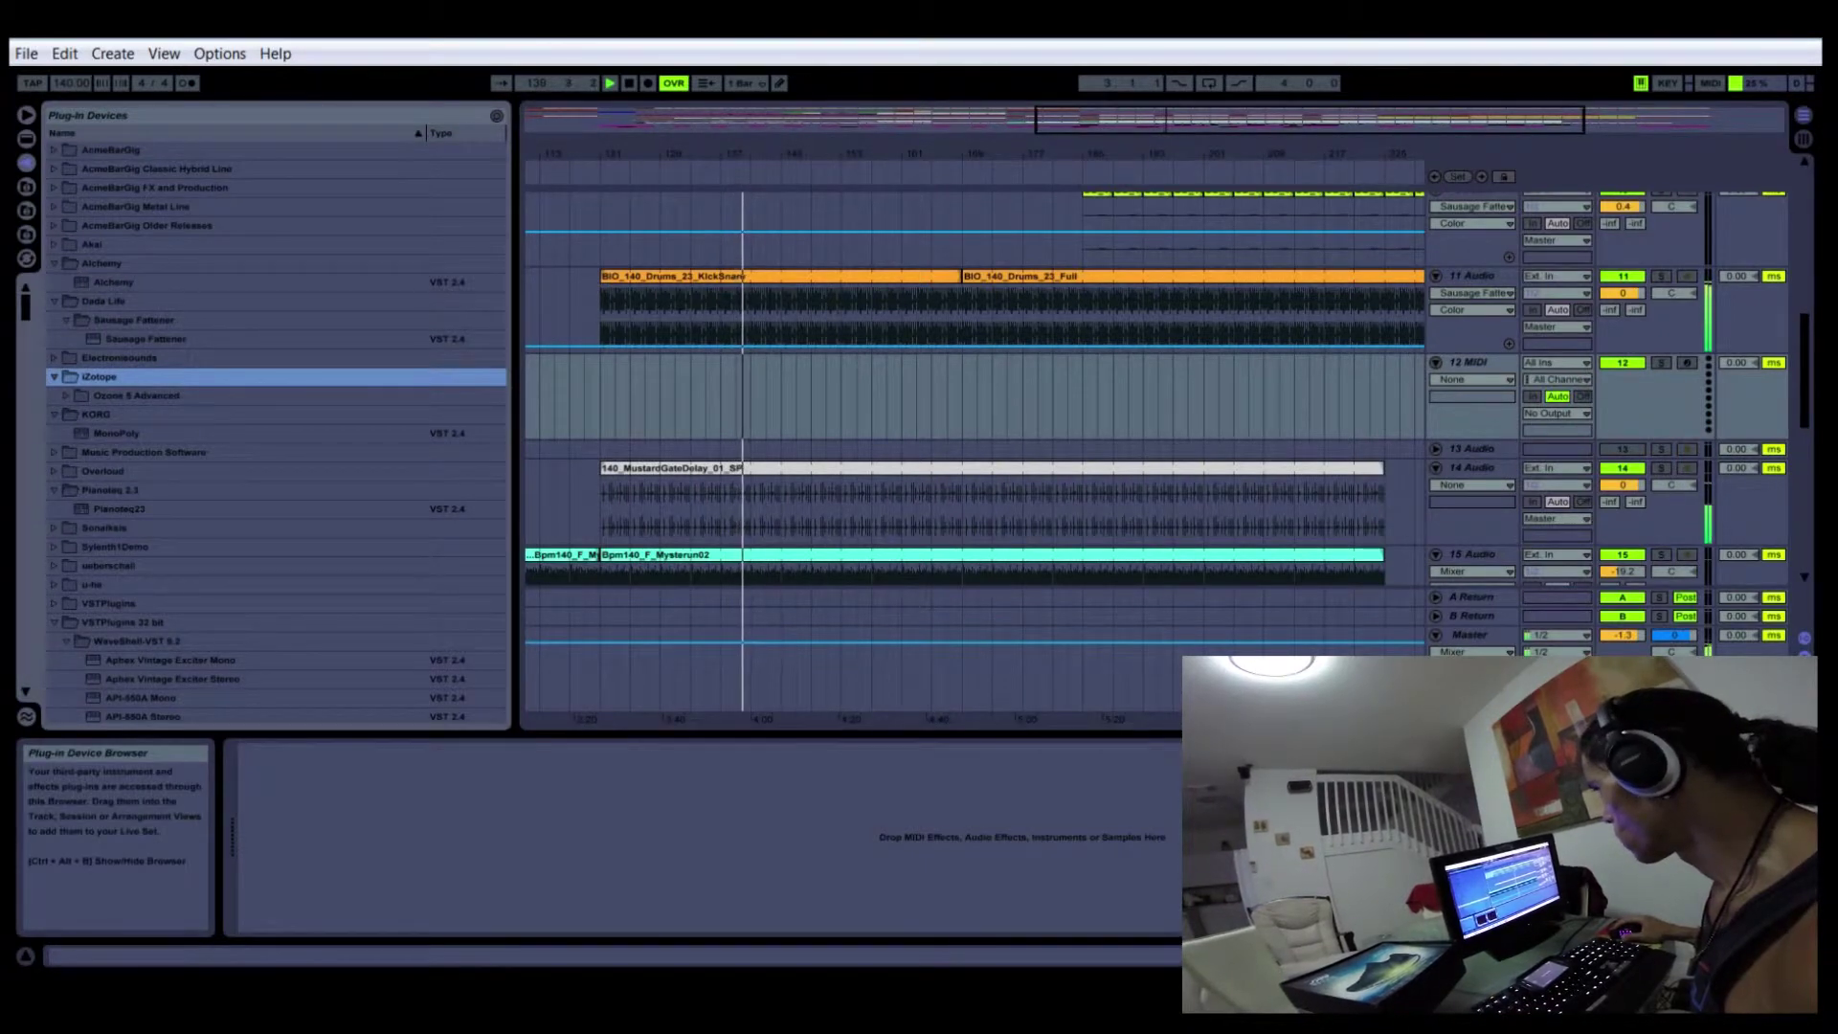
left_click(66, 395)
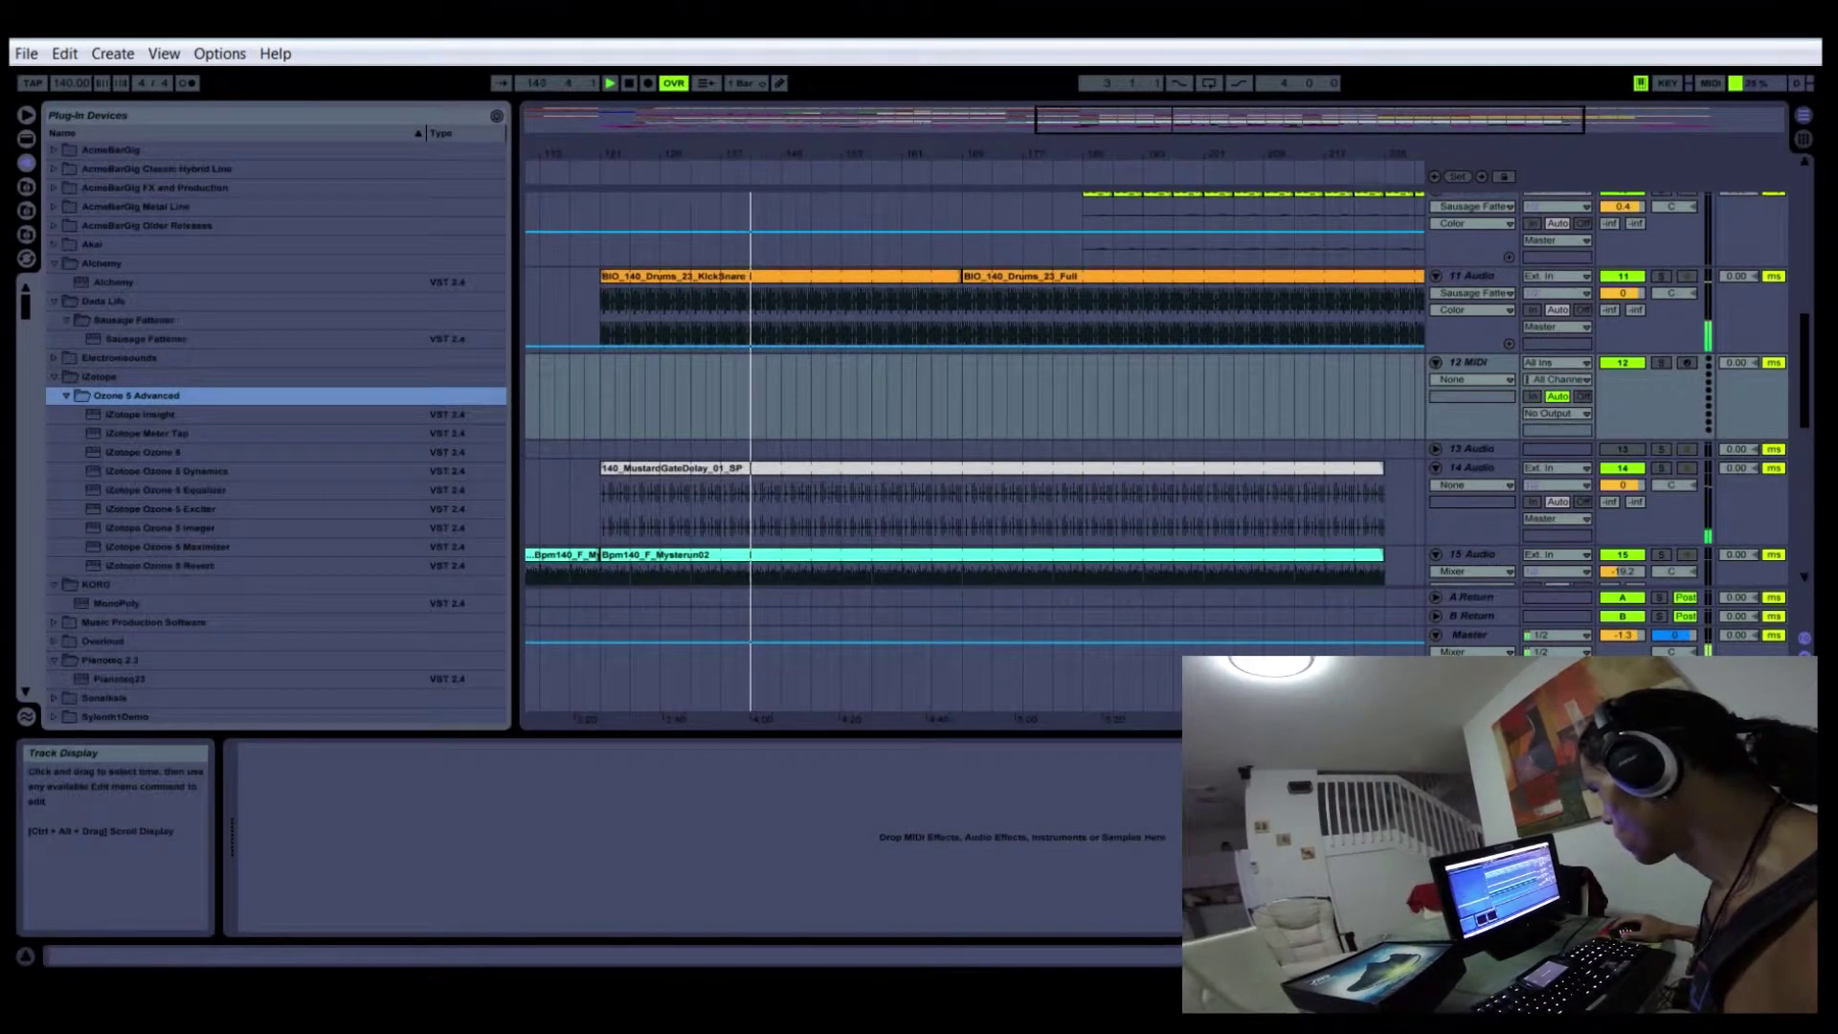
left_click(1435, 362)
Add iZotope Ozone 5 to the 11 Audio track after Sausage Fattener and move its window over the plug-in browser
scroll(1475, 383, "down", 3)
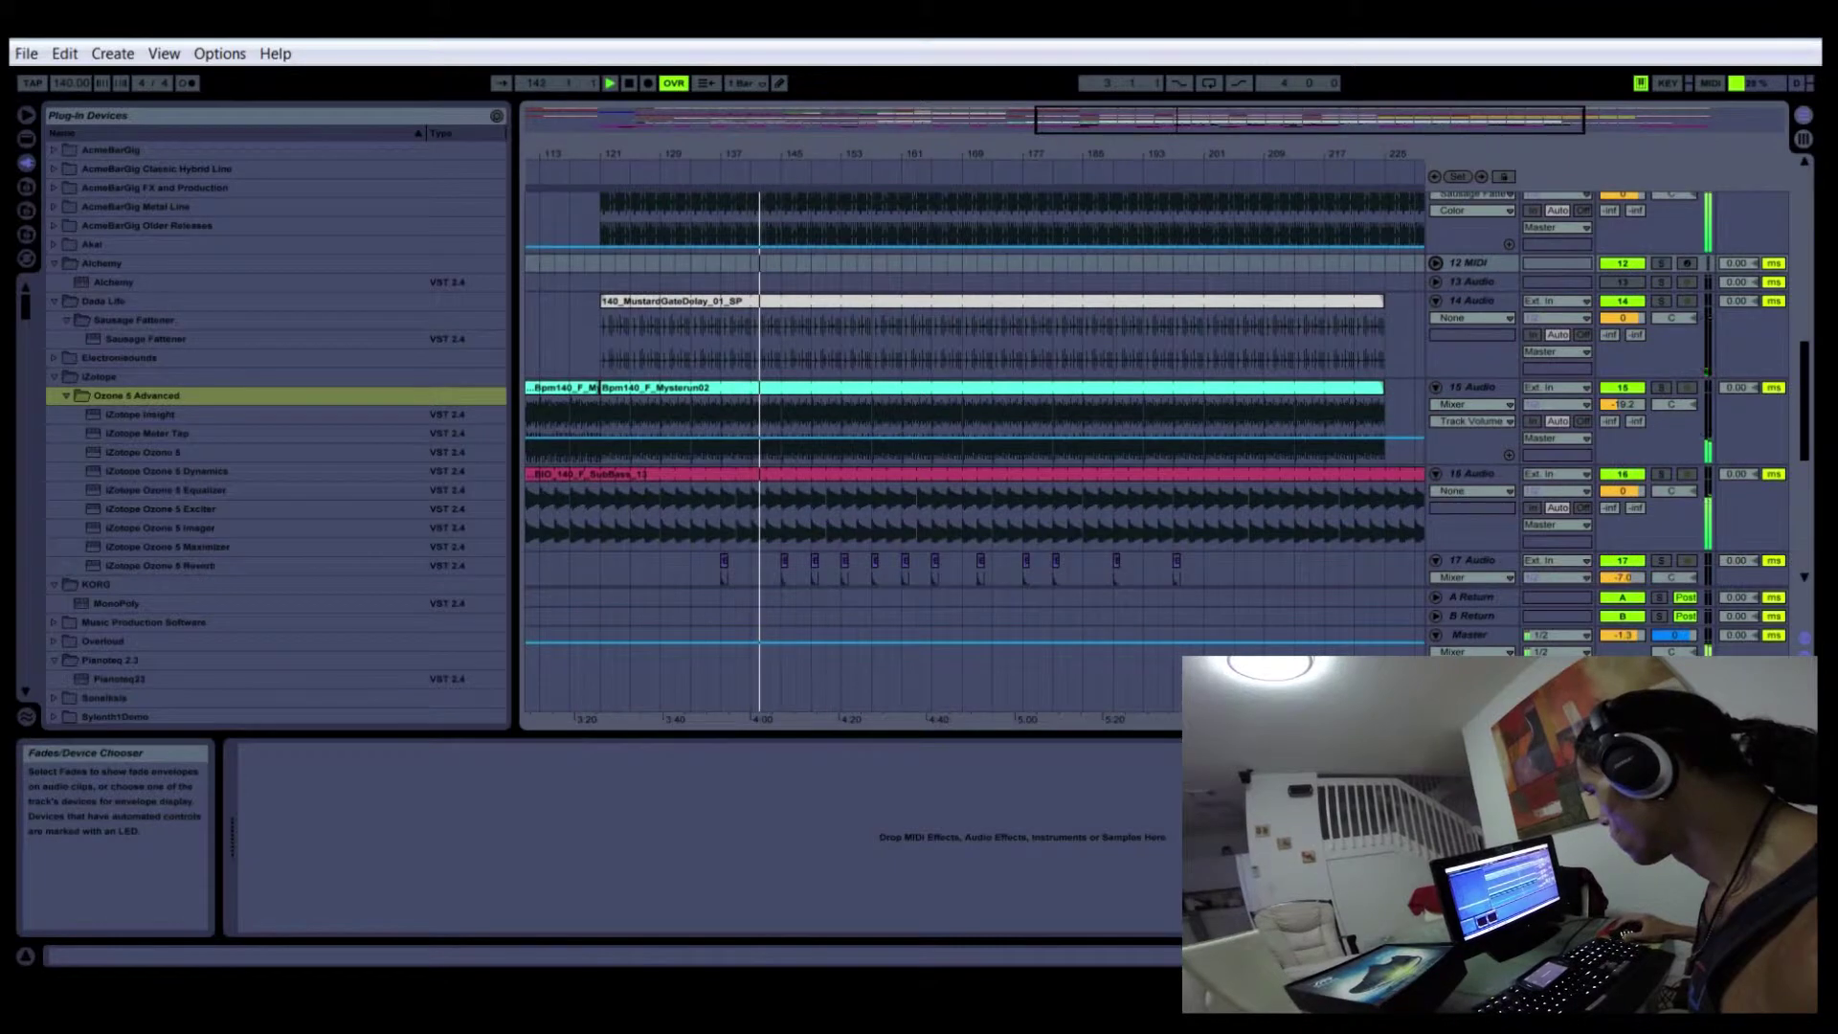
scroll(1474, 383, "down", 3)
scroll(1474, 383, "down", 5)
scroll(1474, 383, "up", 8)
scroll(1155, 448, "up", 2)
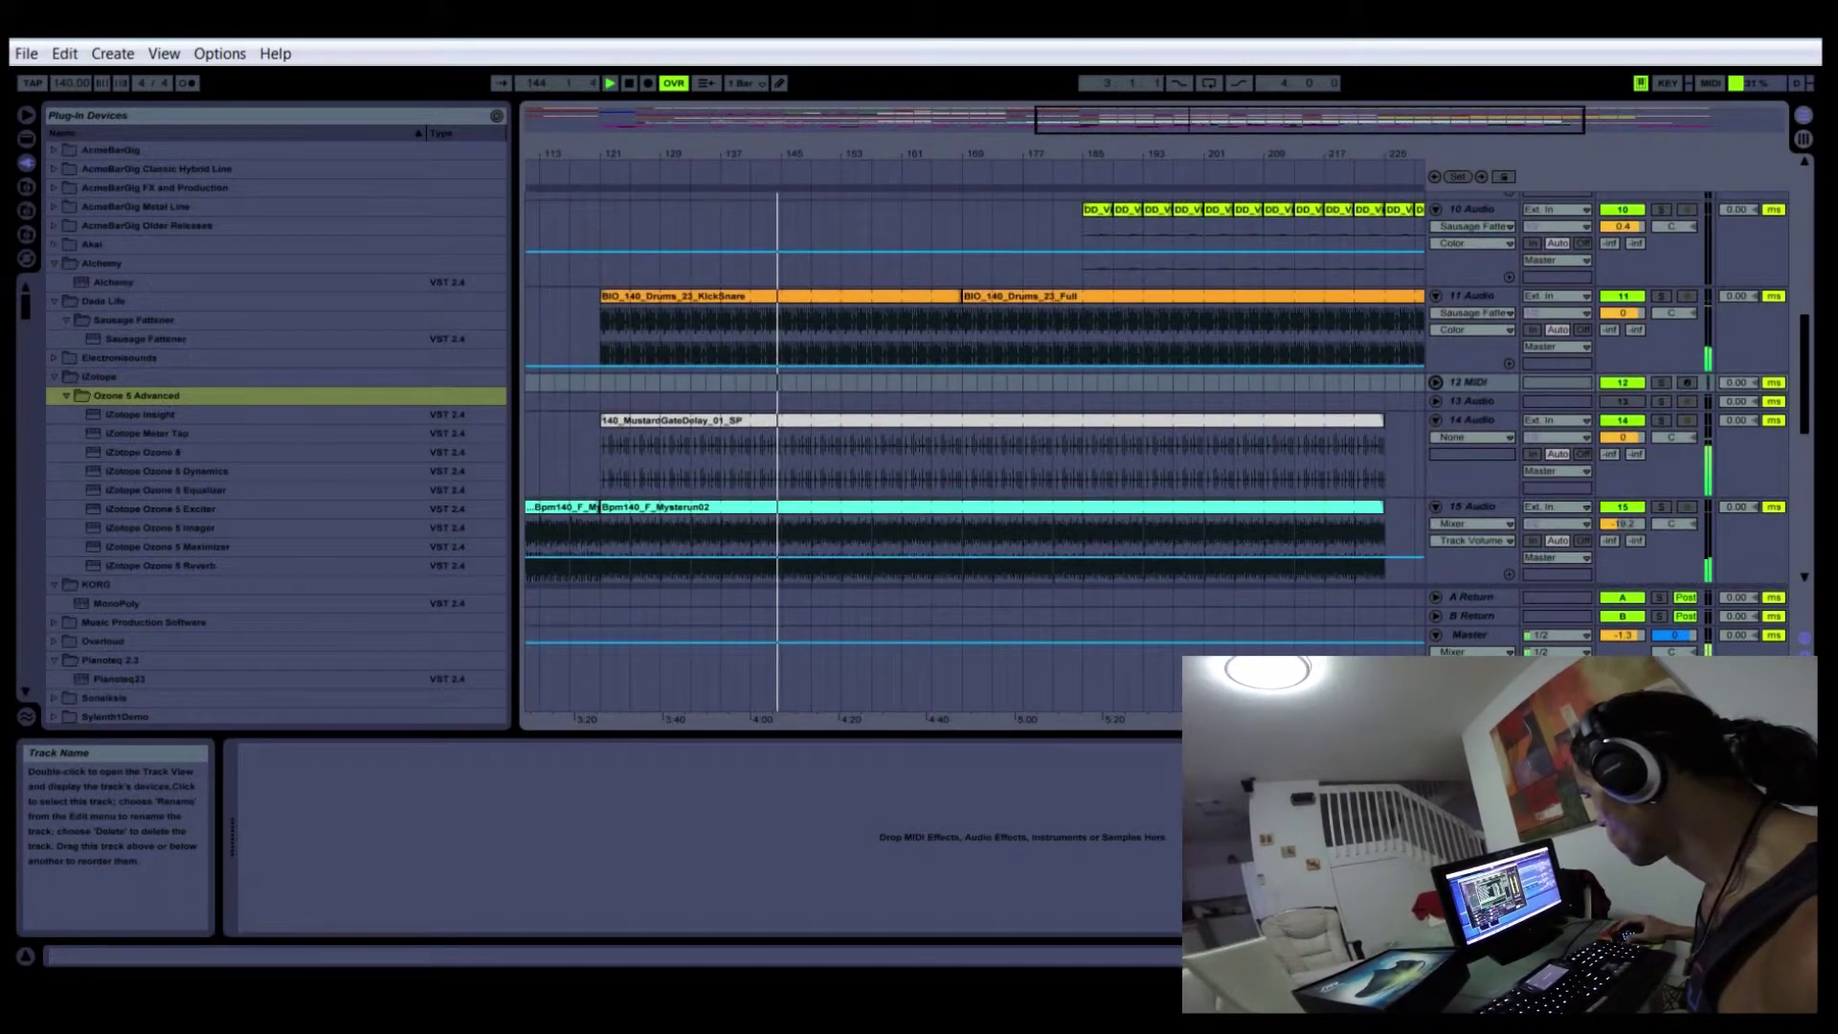
left_click(1474, 296)
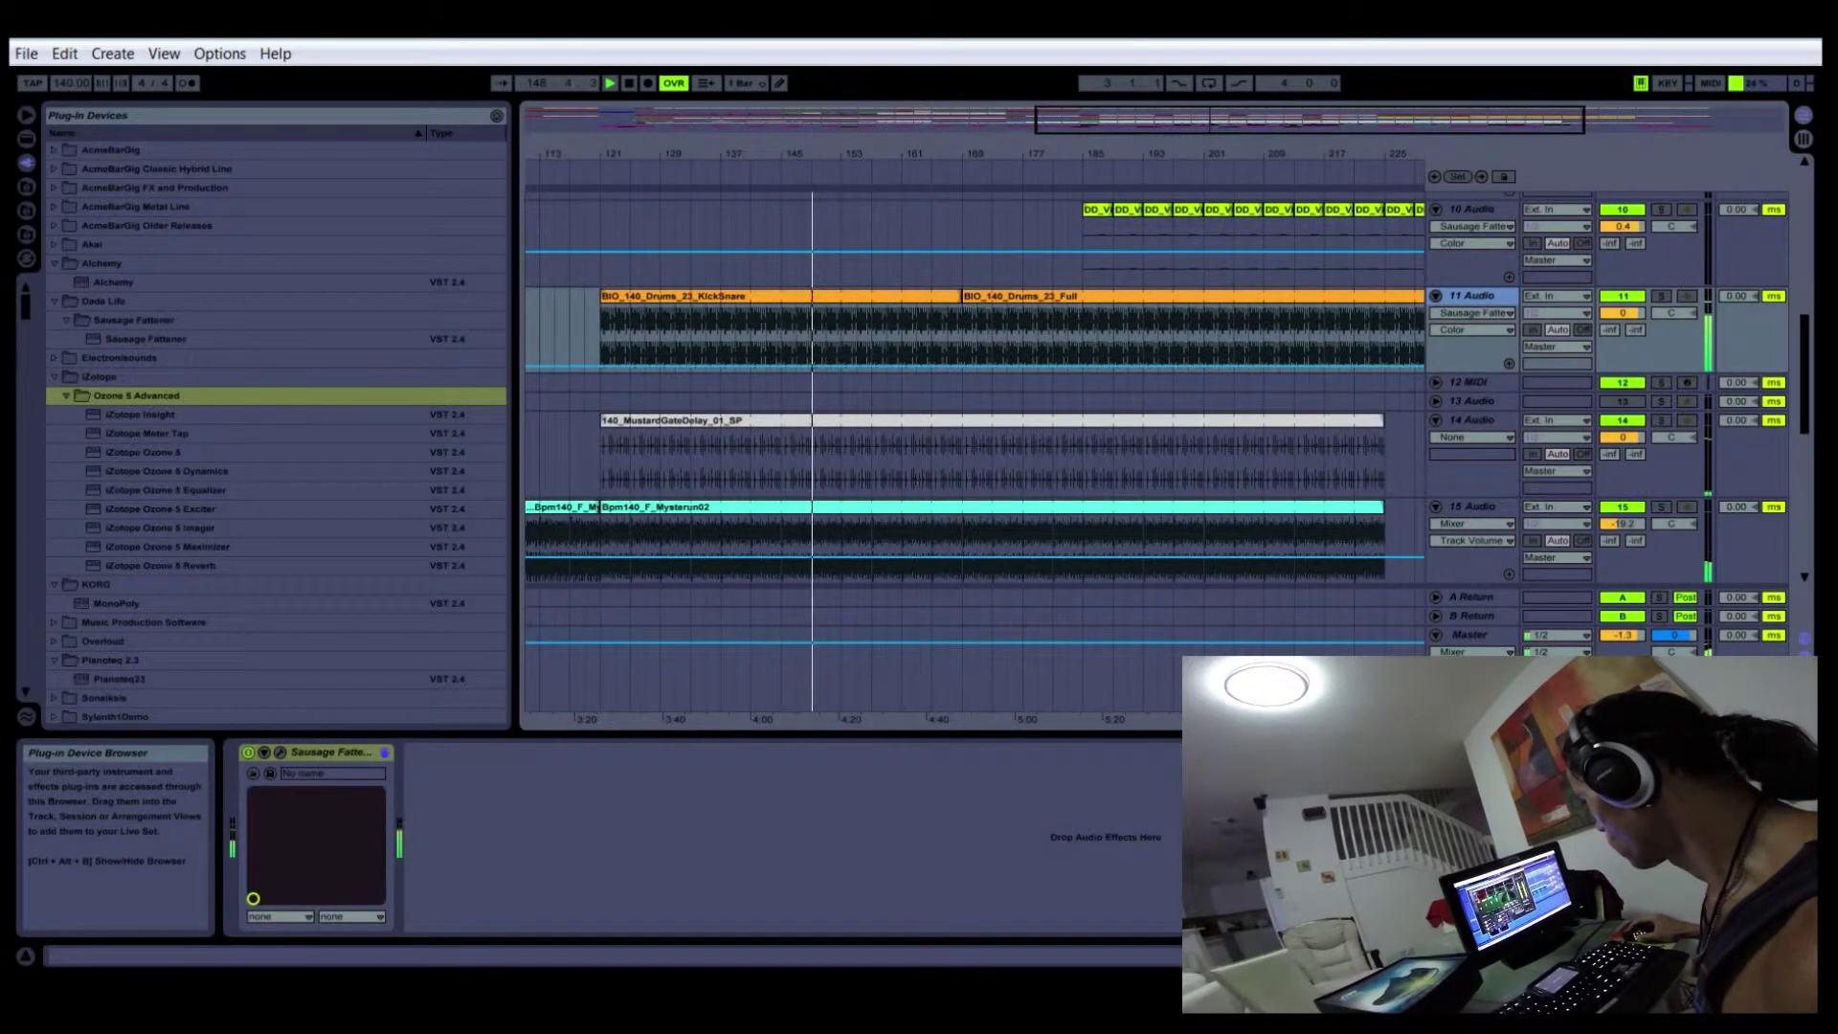
left_click_drag(143, 451, 612, 838)
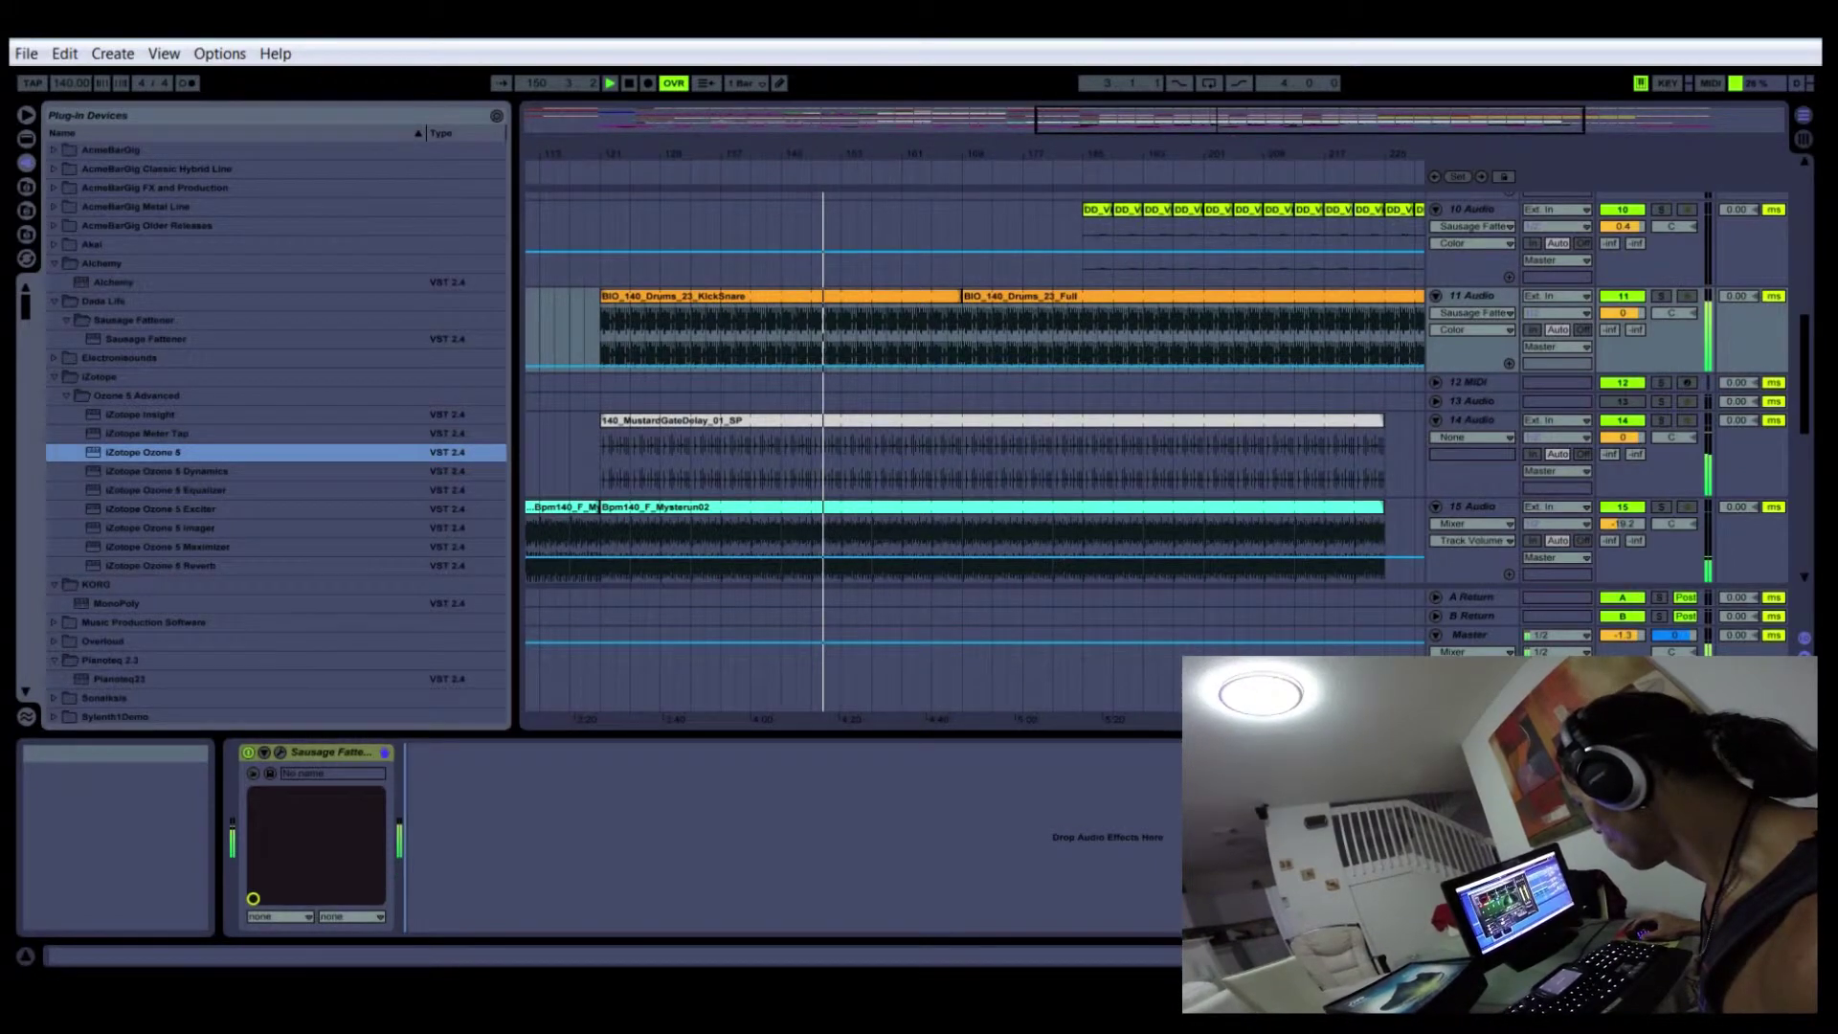
key("Return")
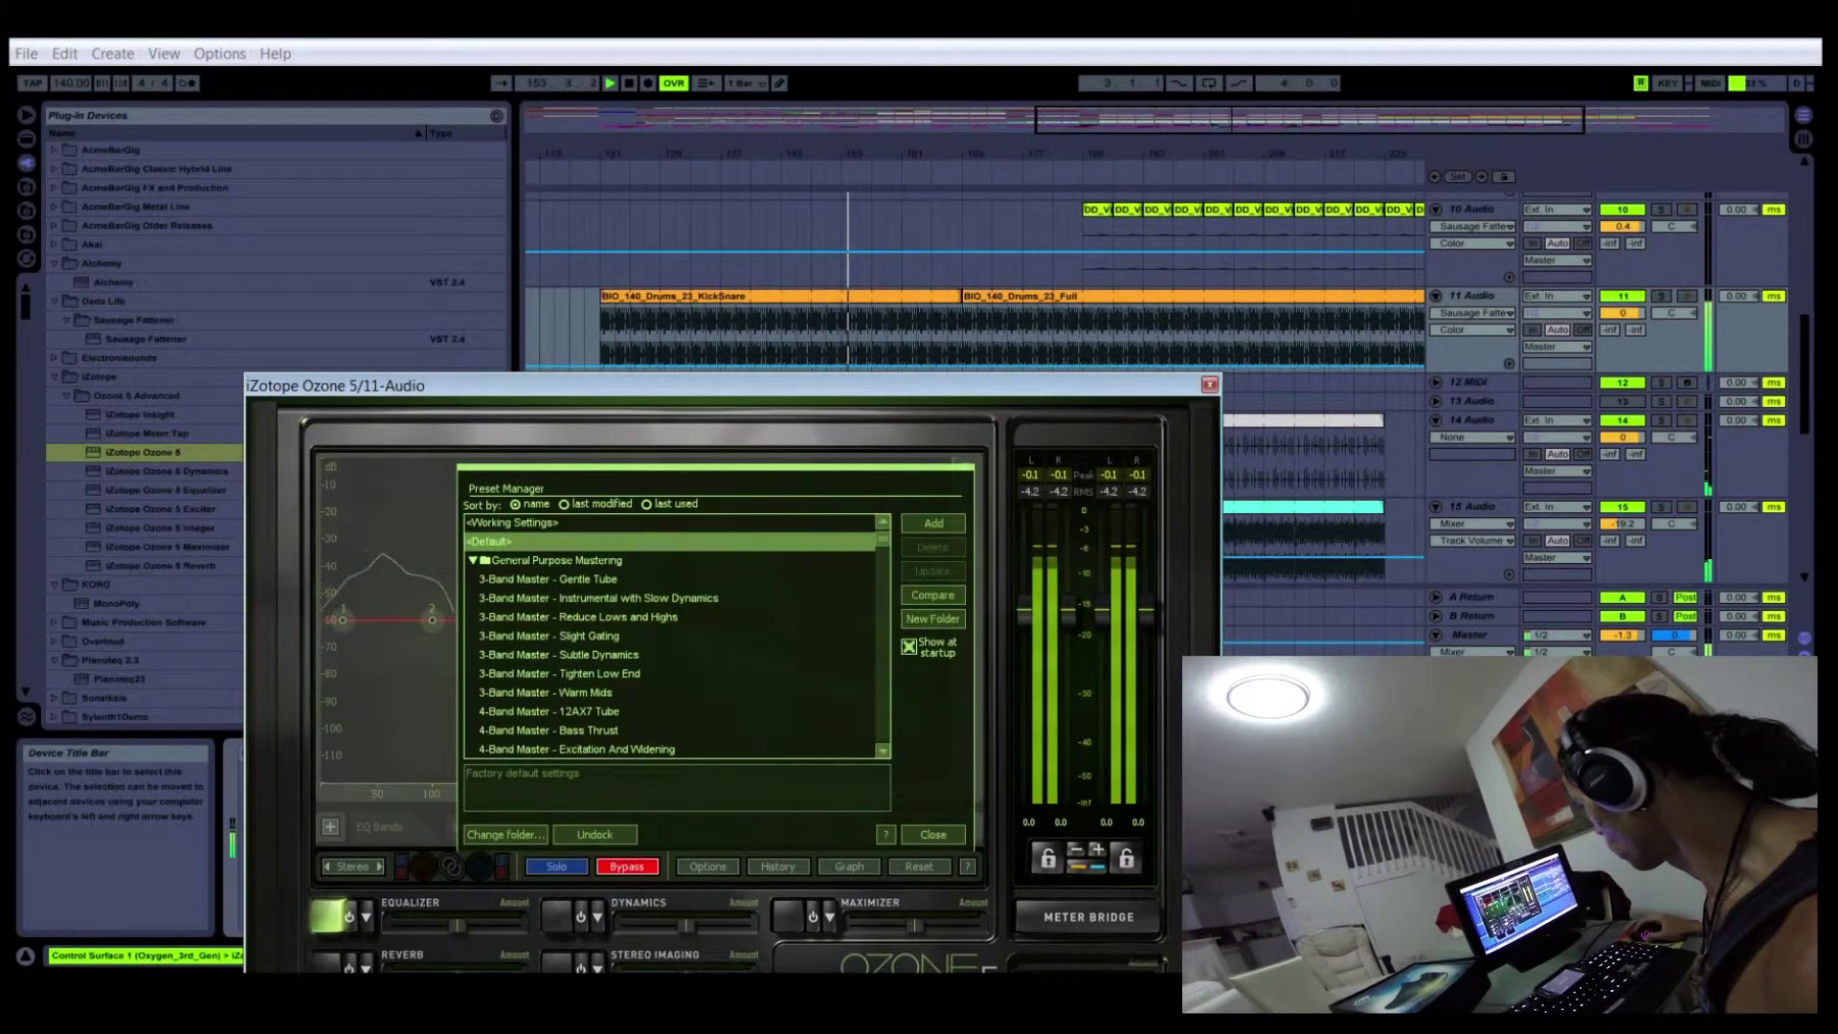
left_click_drag(651, 385, 456, 163)
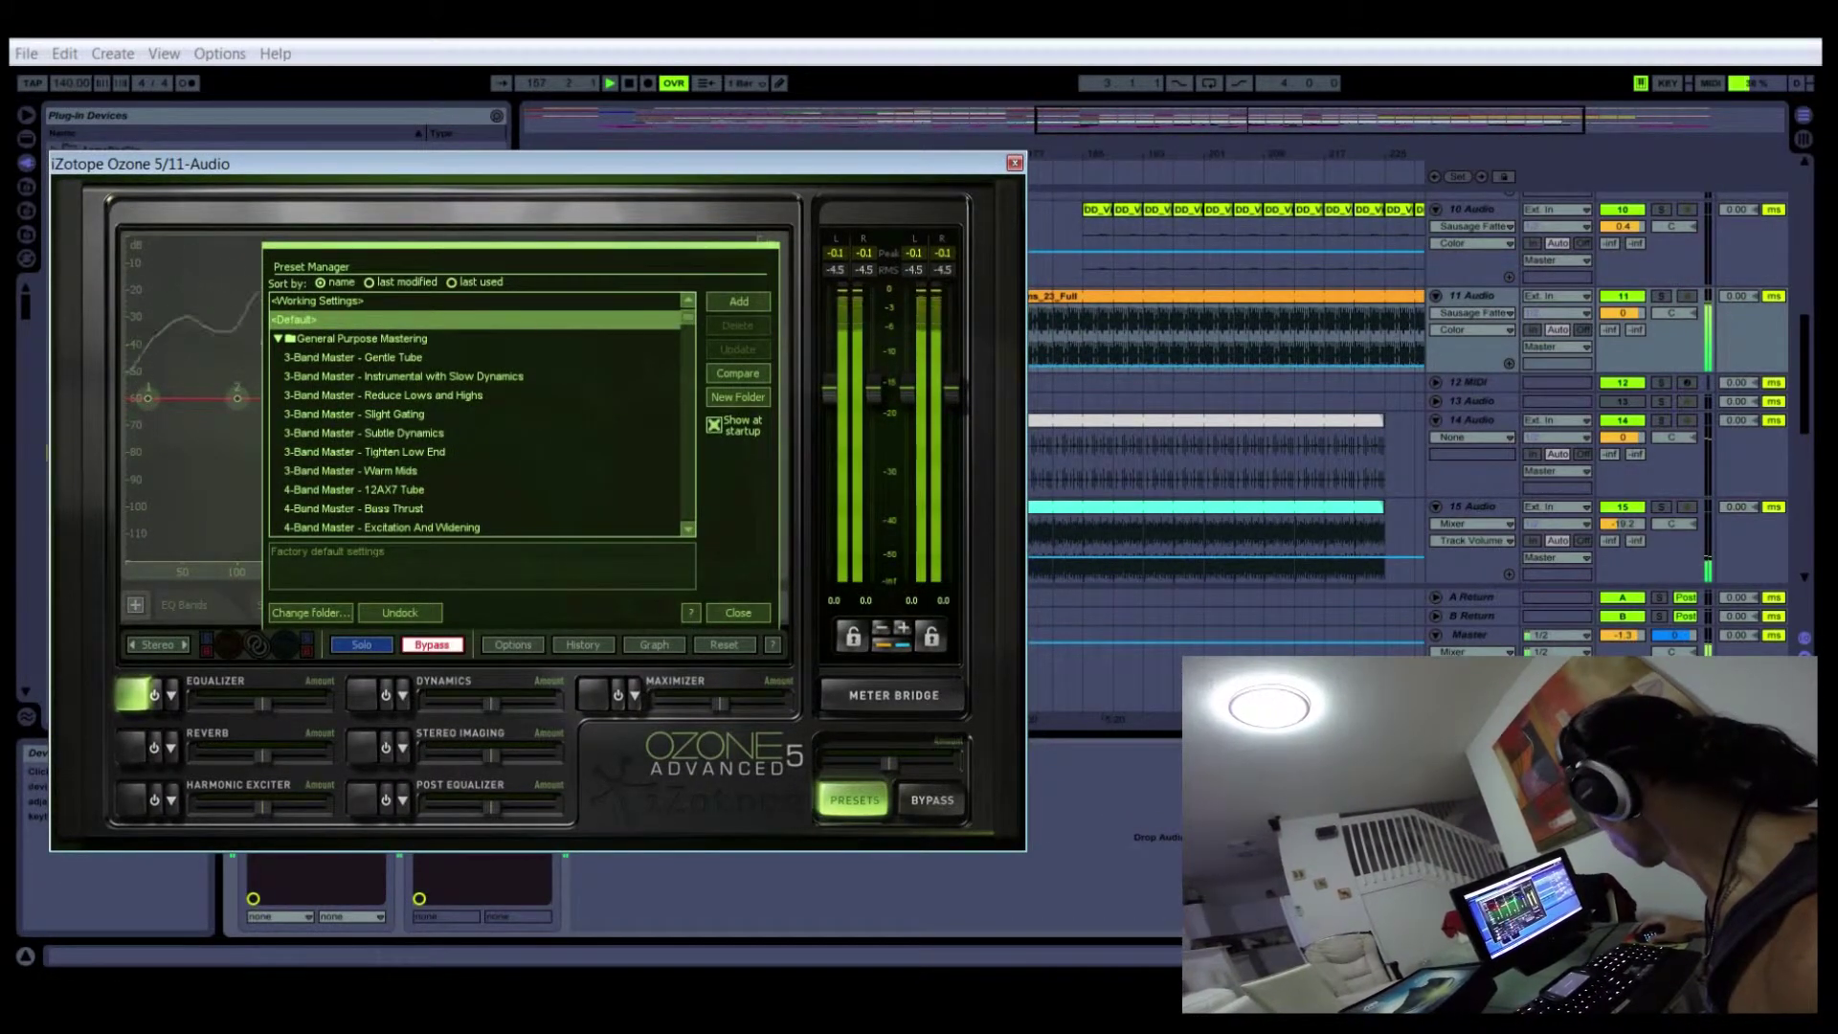
Try the 4-Band Master presets Bass Thrust and Midrange Detail in Ozone, load Heavy Bass and Ambience, and close the Preset Manager
scroll(478, 414, "down", 2)
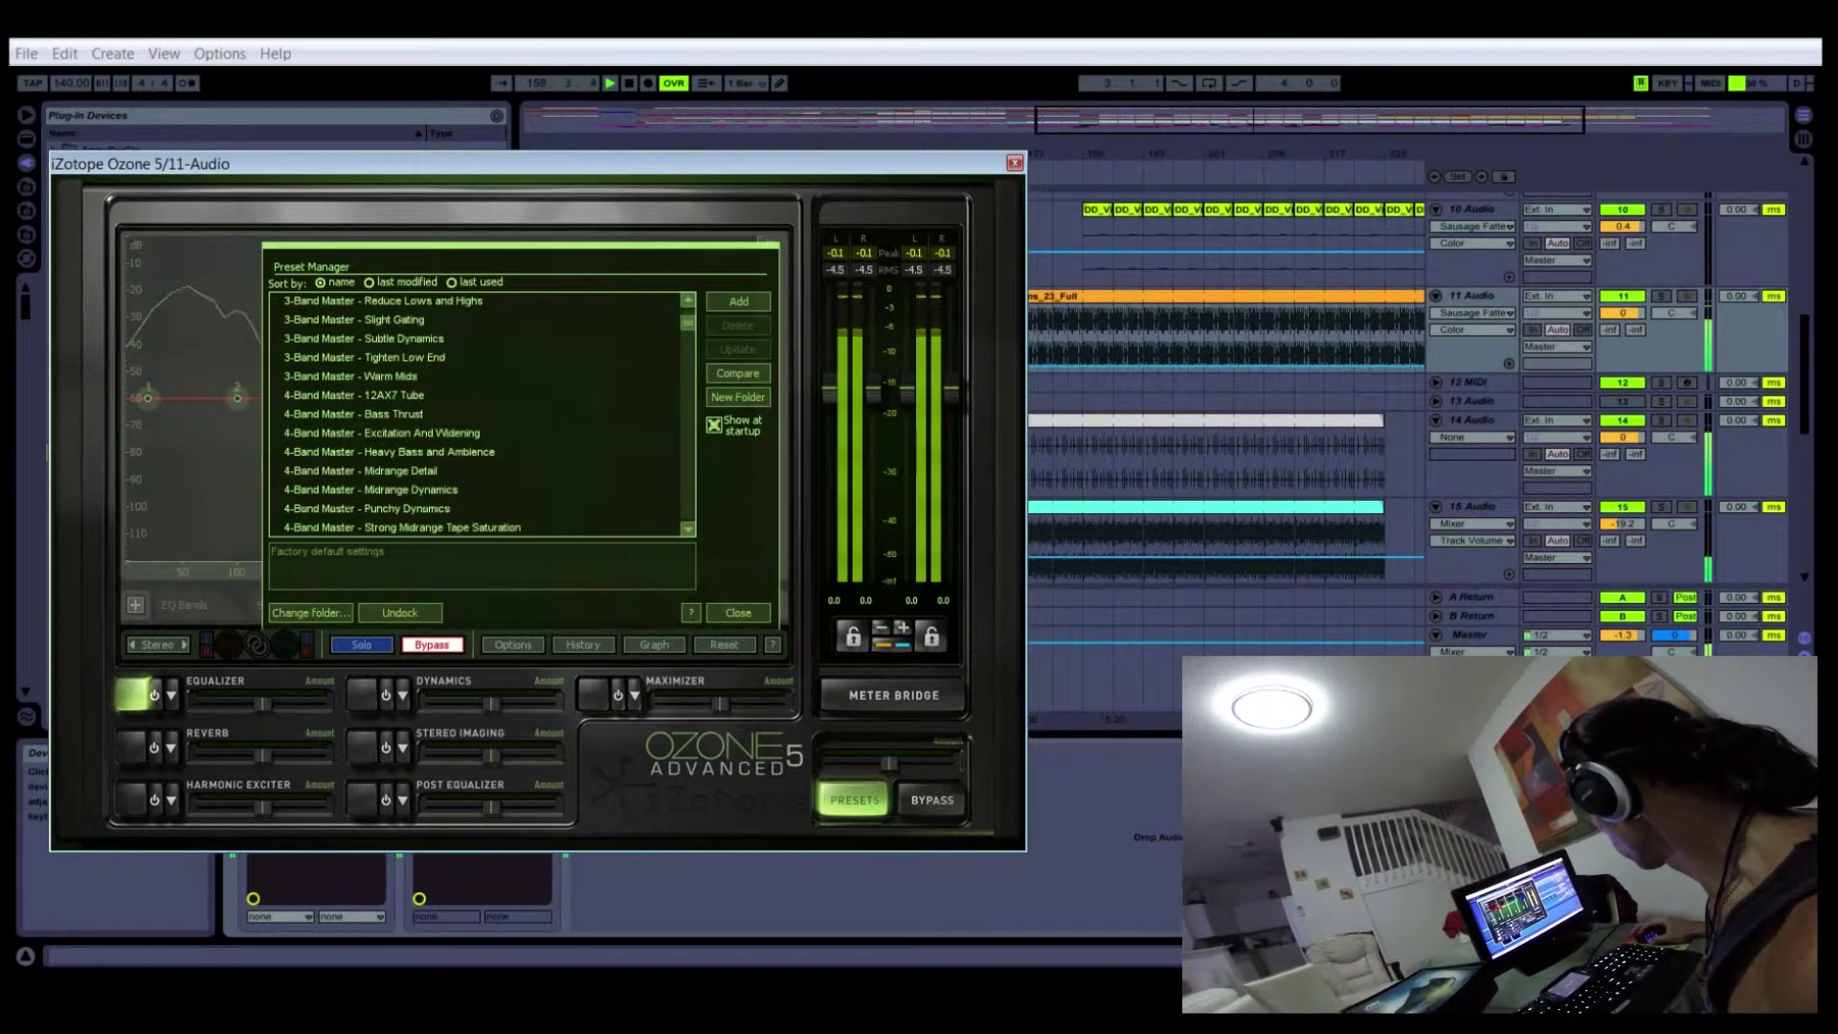
left_click(402, 414)
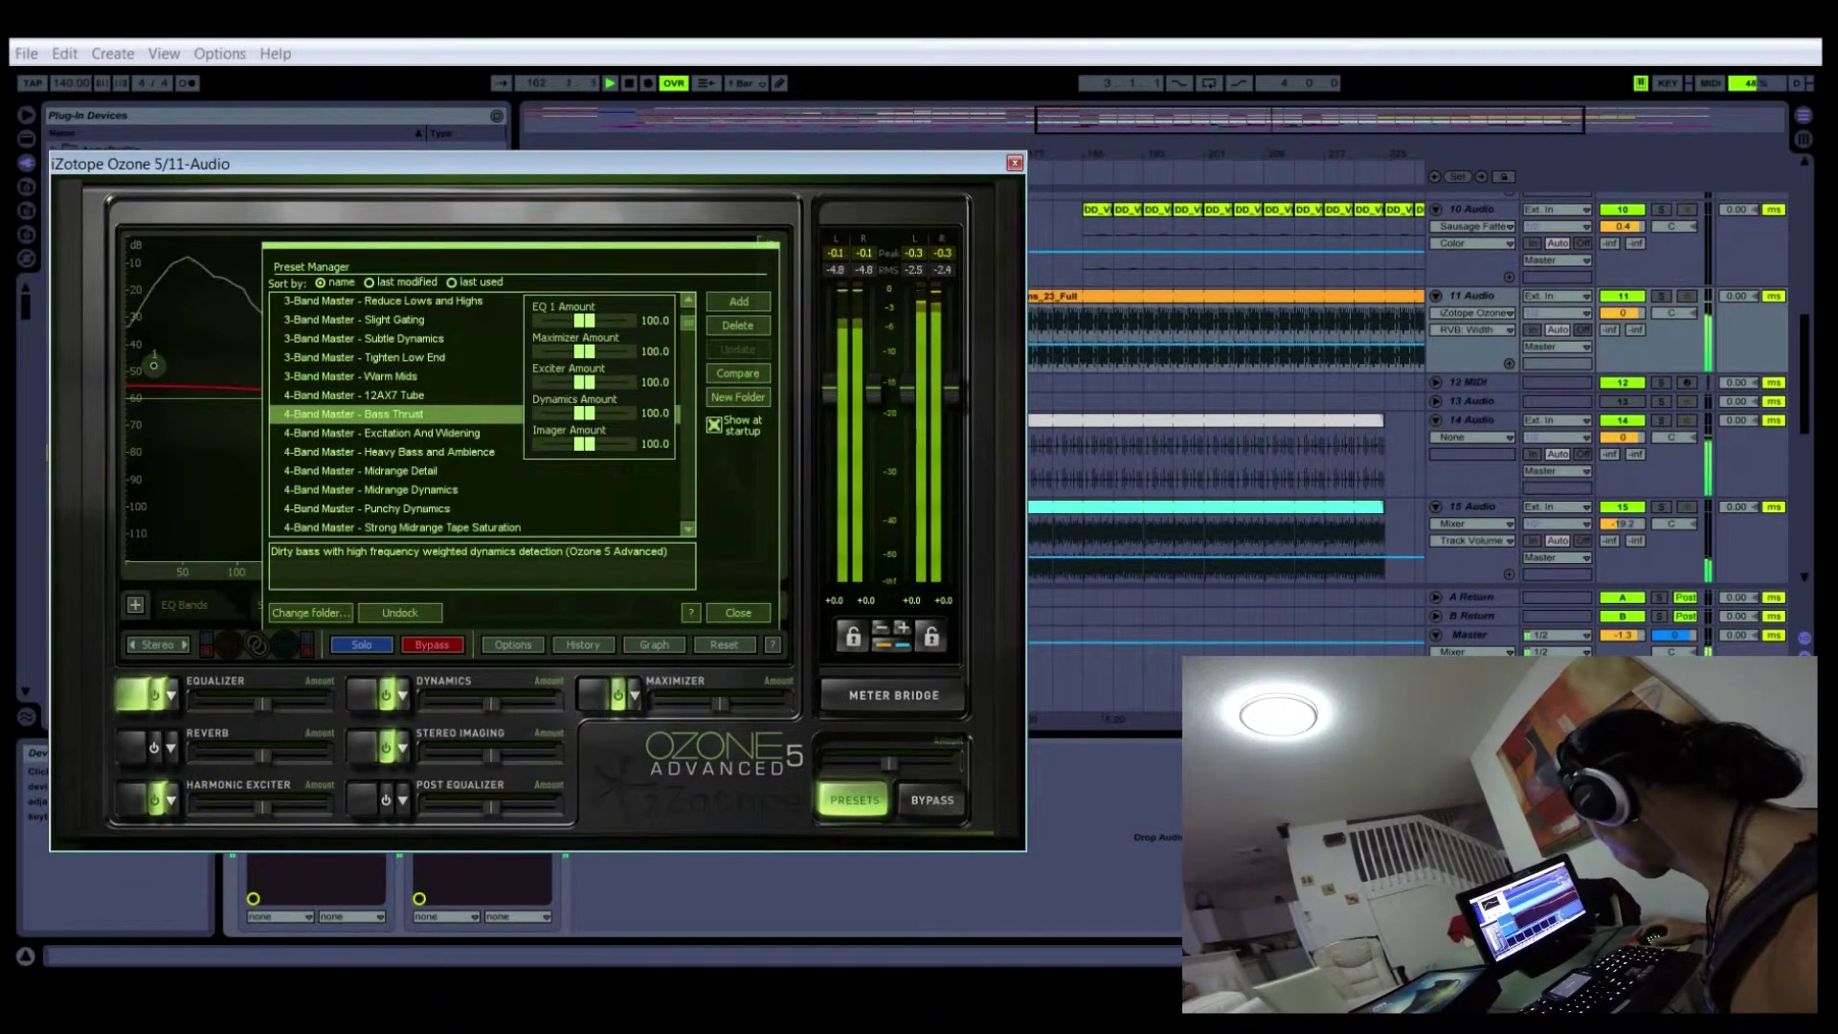
scroll(479, 414, "down", 1)
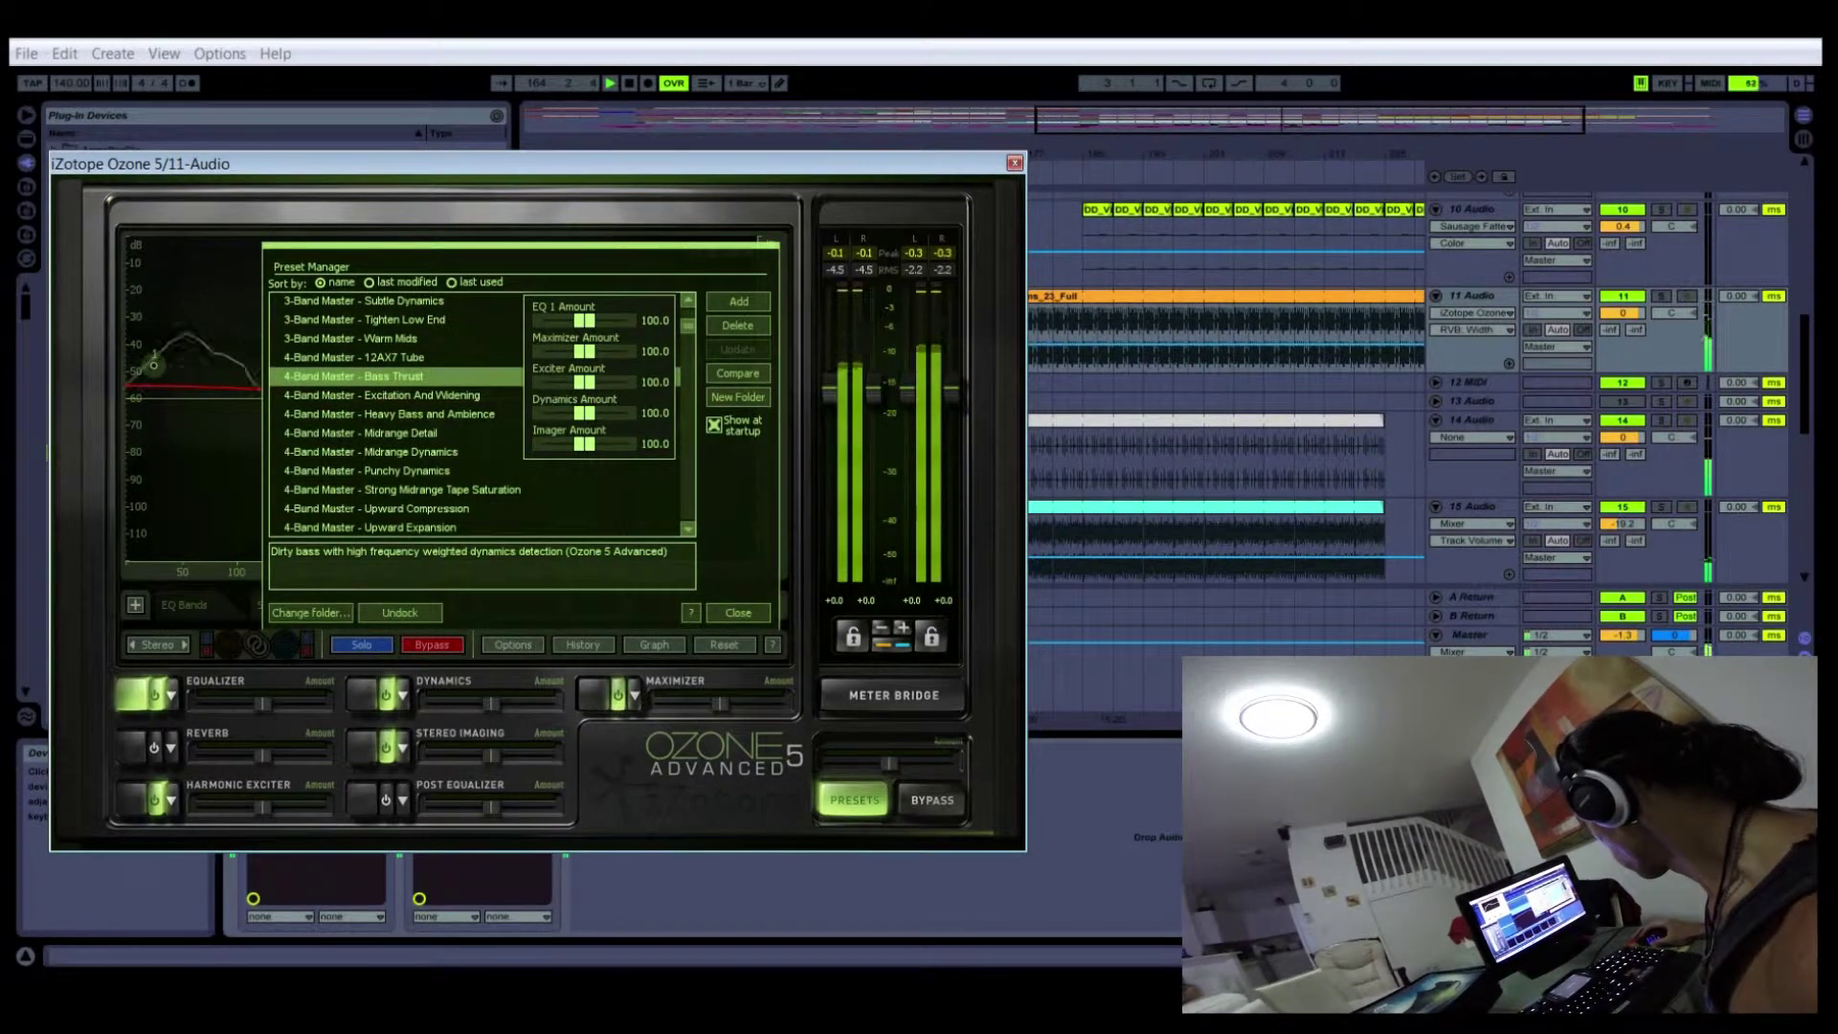
left_click(389, 415)
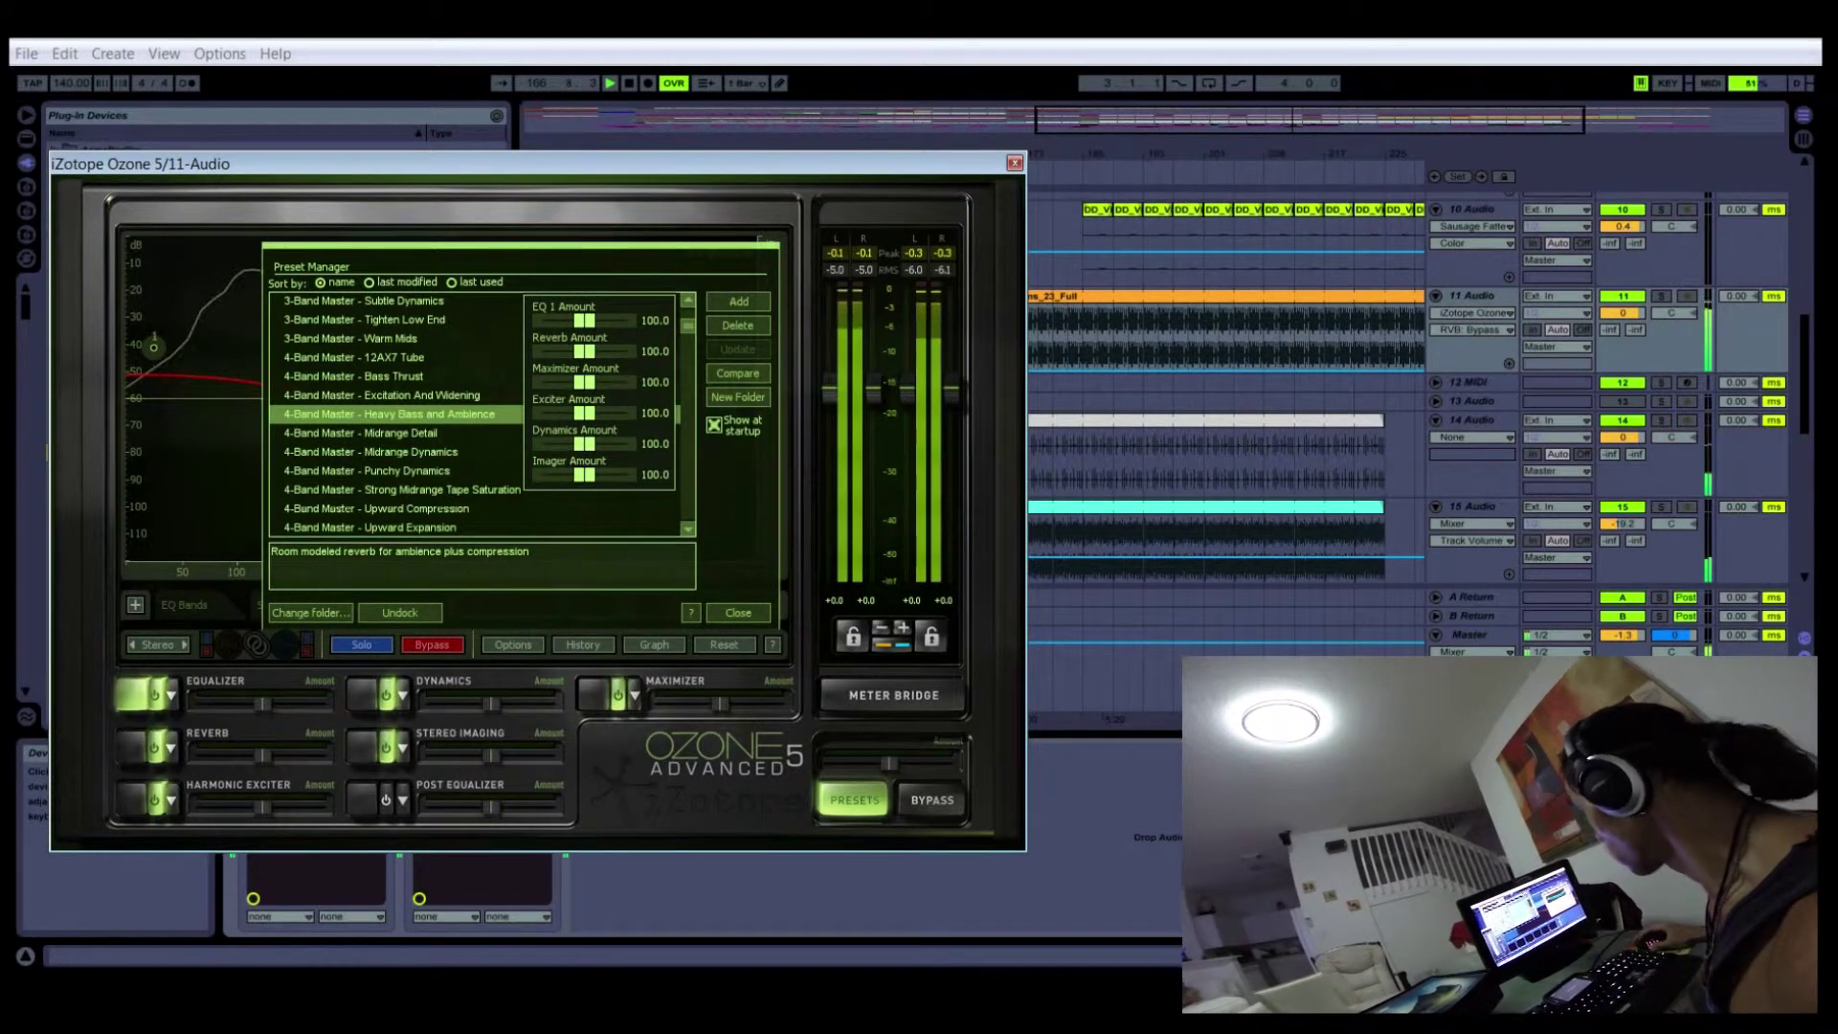
left_click(389, 415)
left_click(388, 433)
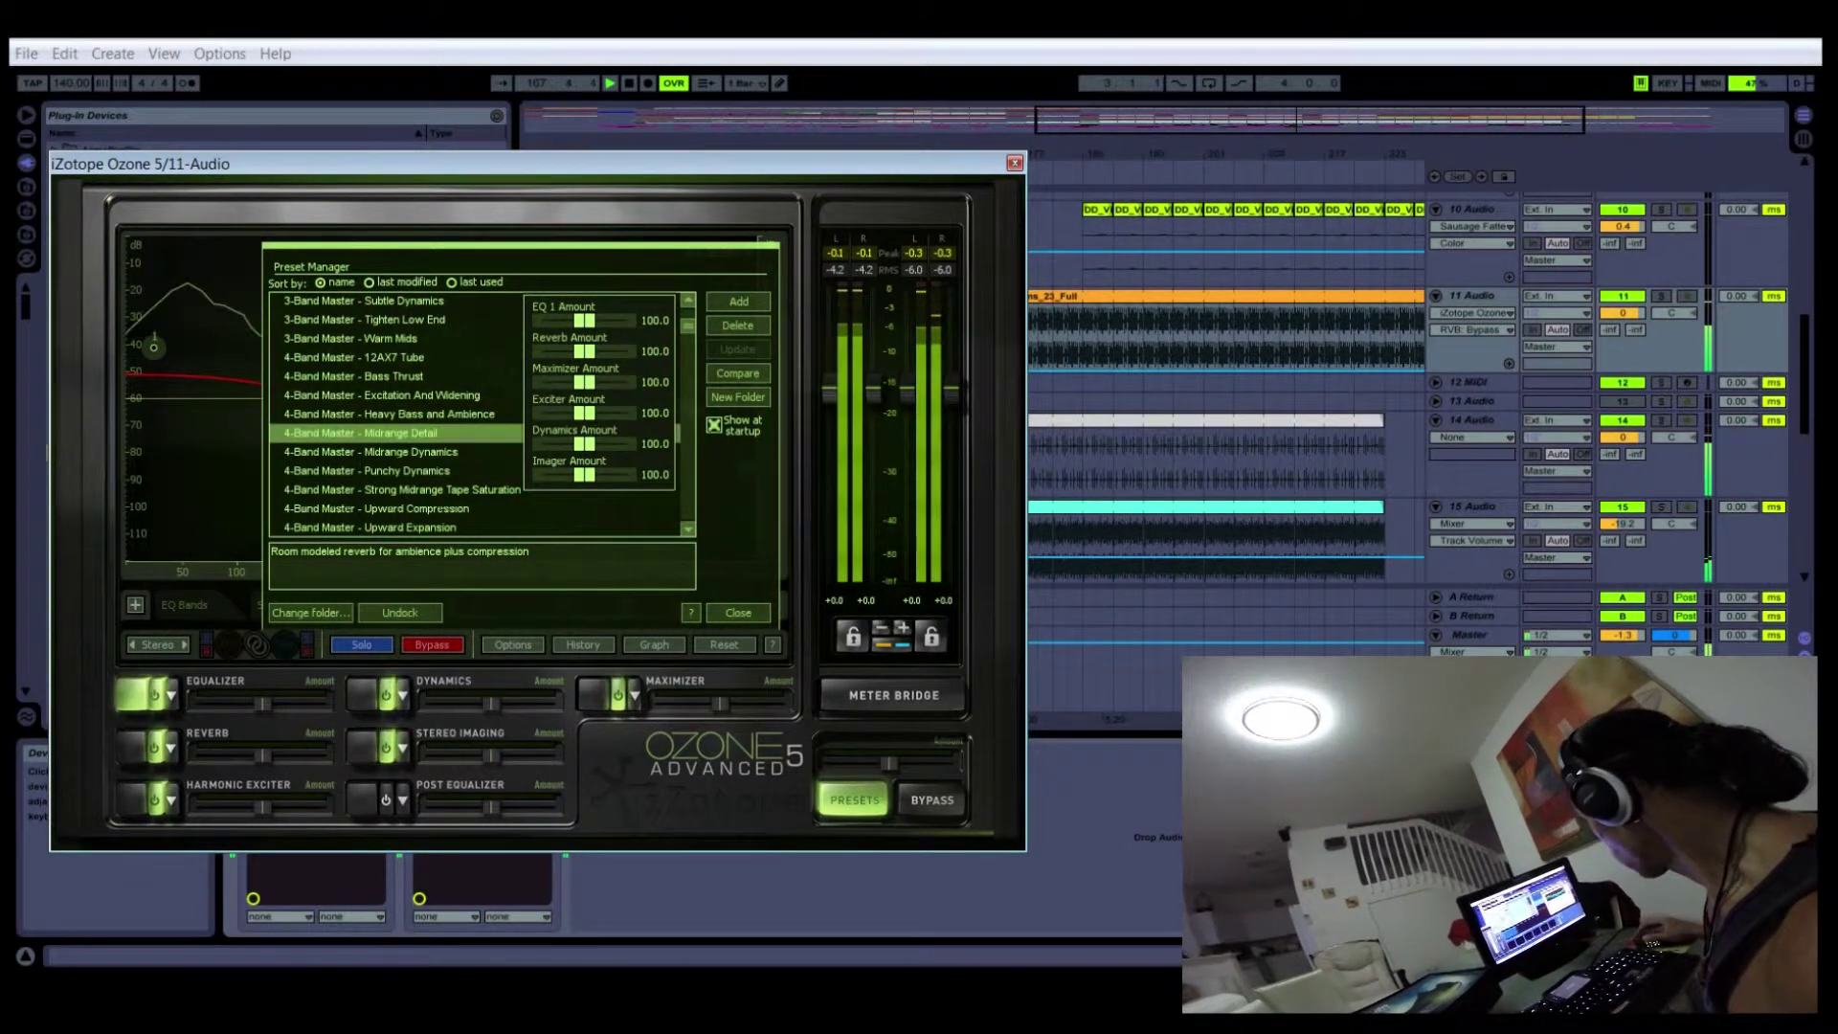
left_click(389, 414)
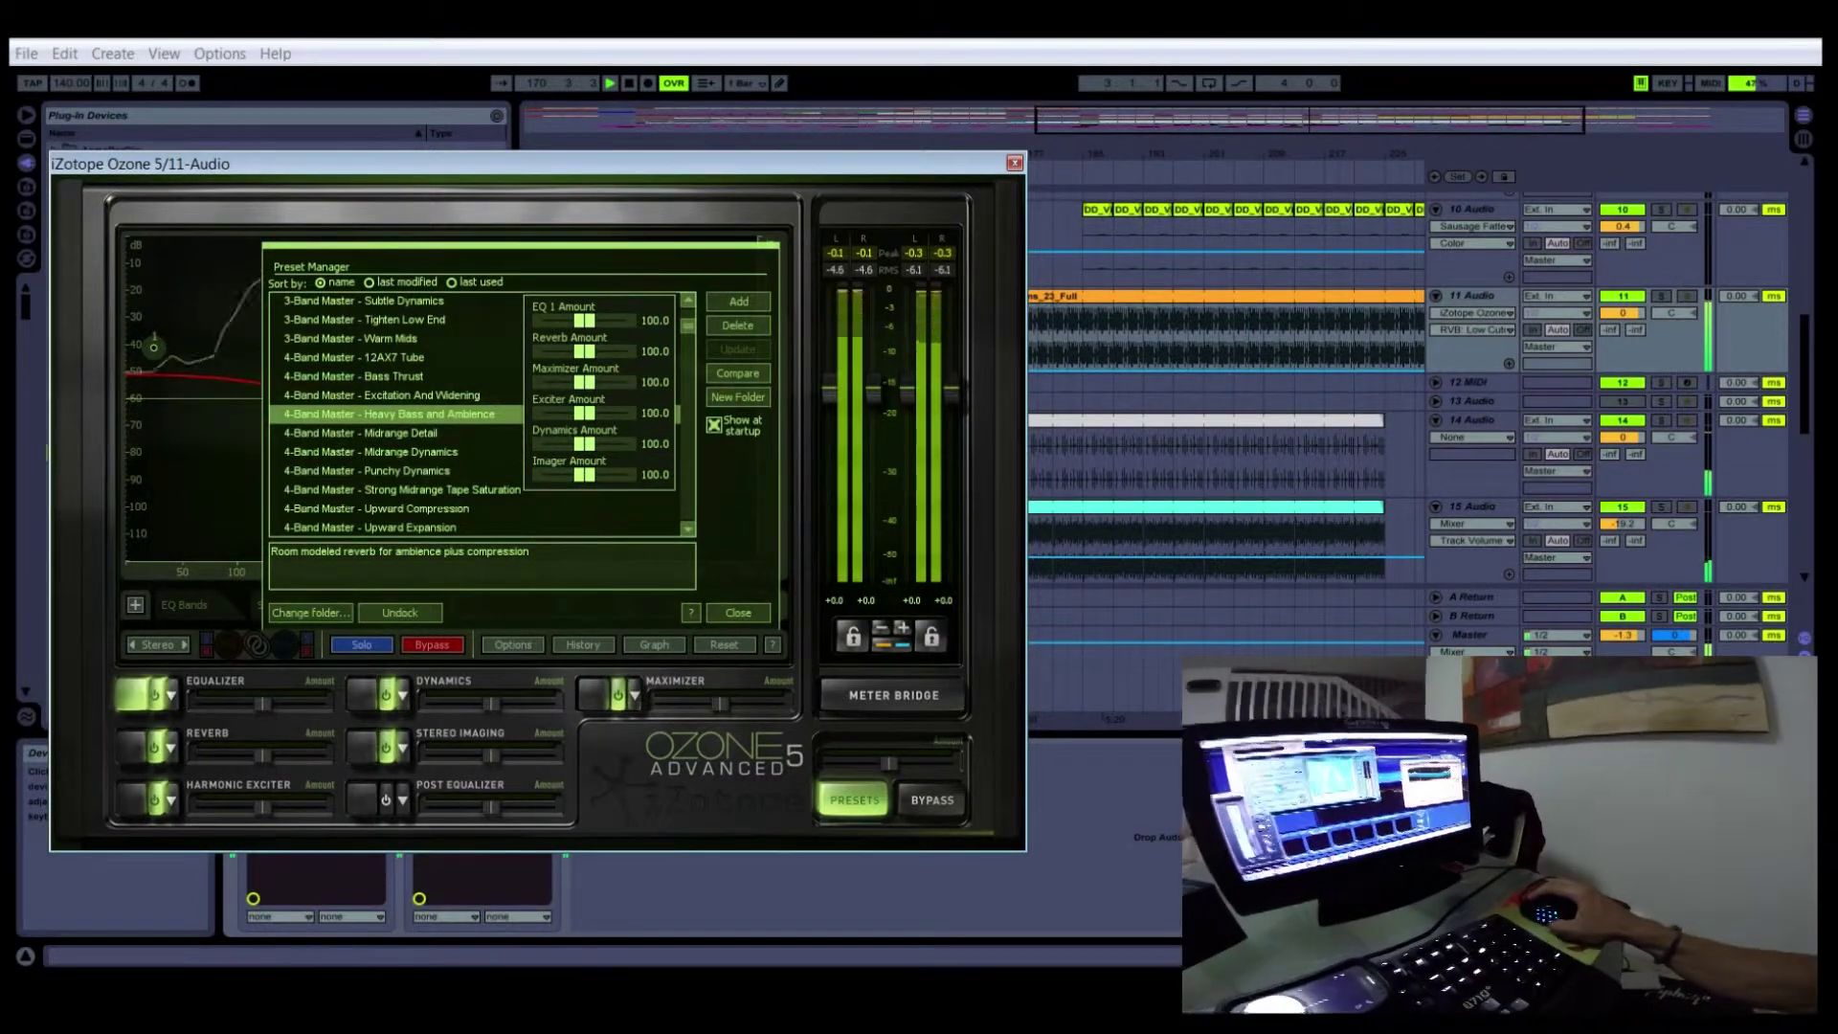
left_click(738, 612)
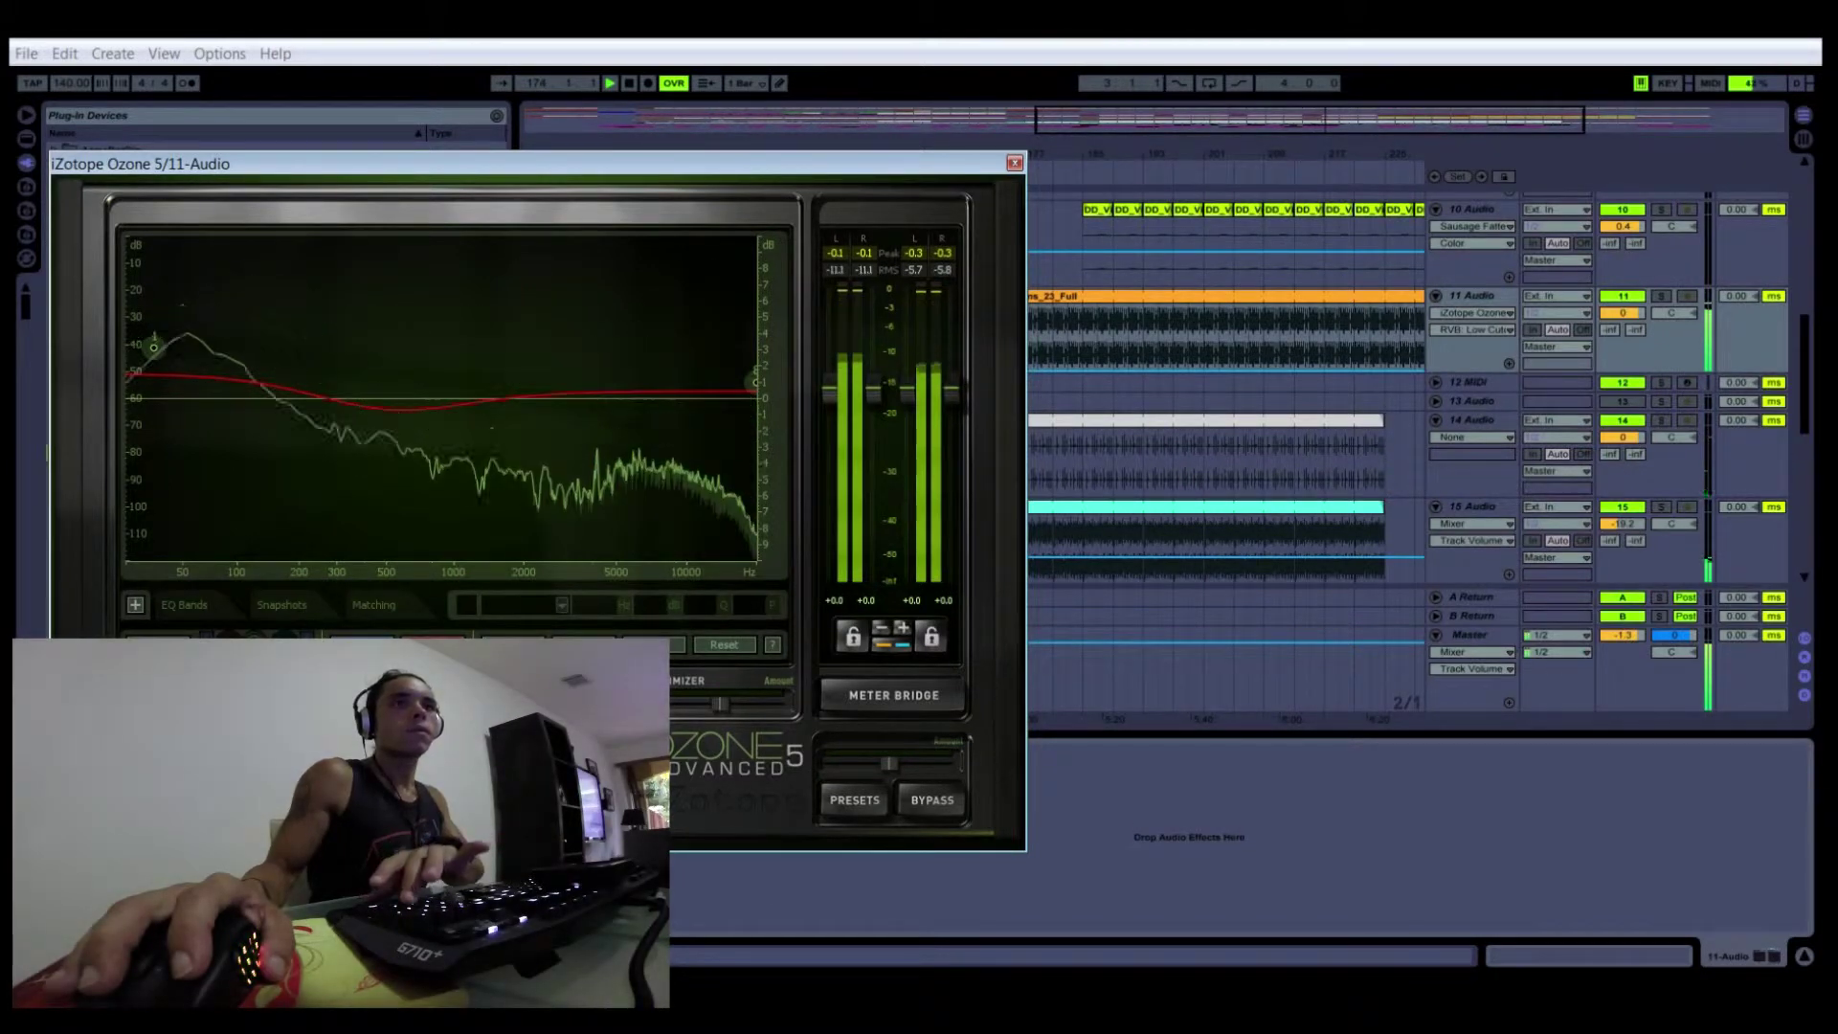
Check Ozone's graph settings and set the room reverb buffers to Large in its Reverb options
left_click(855, 801)
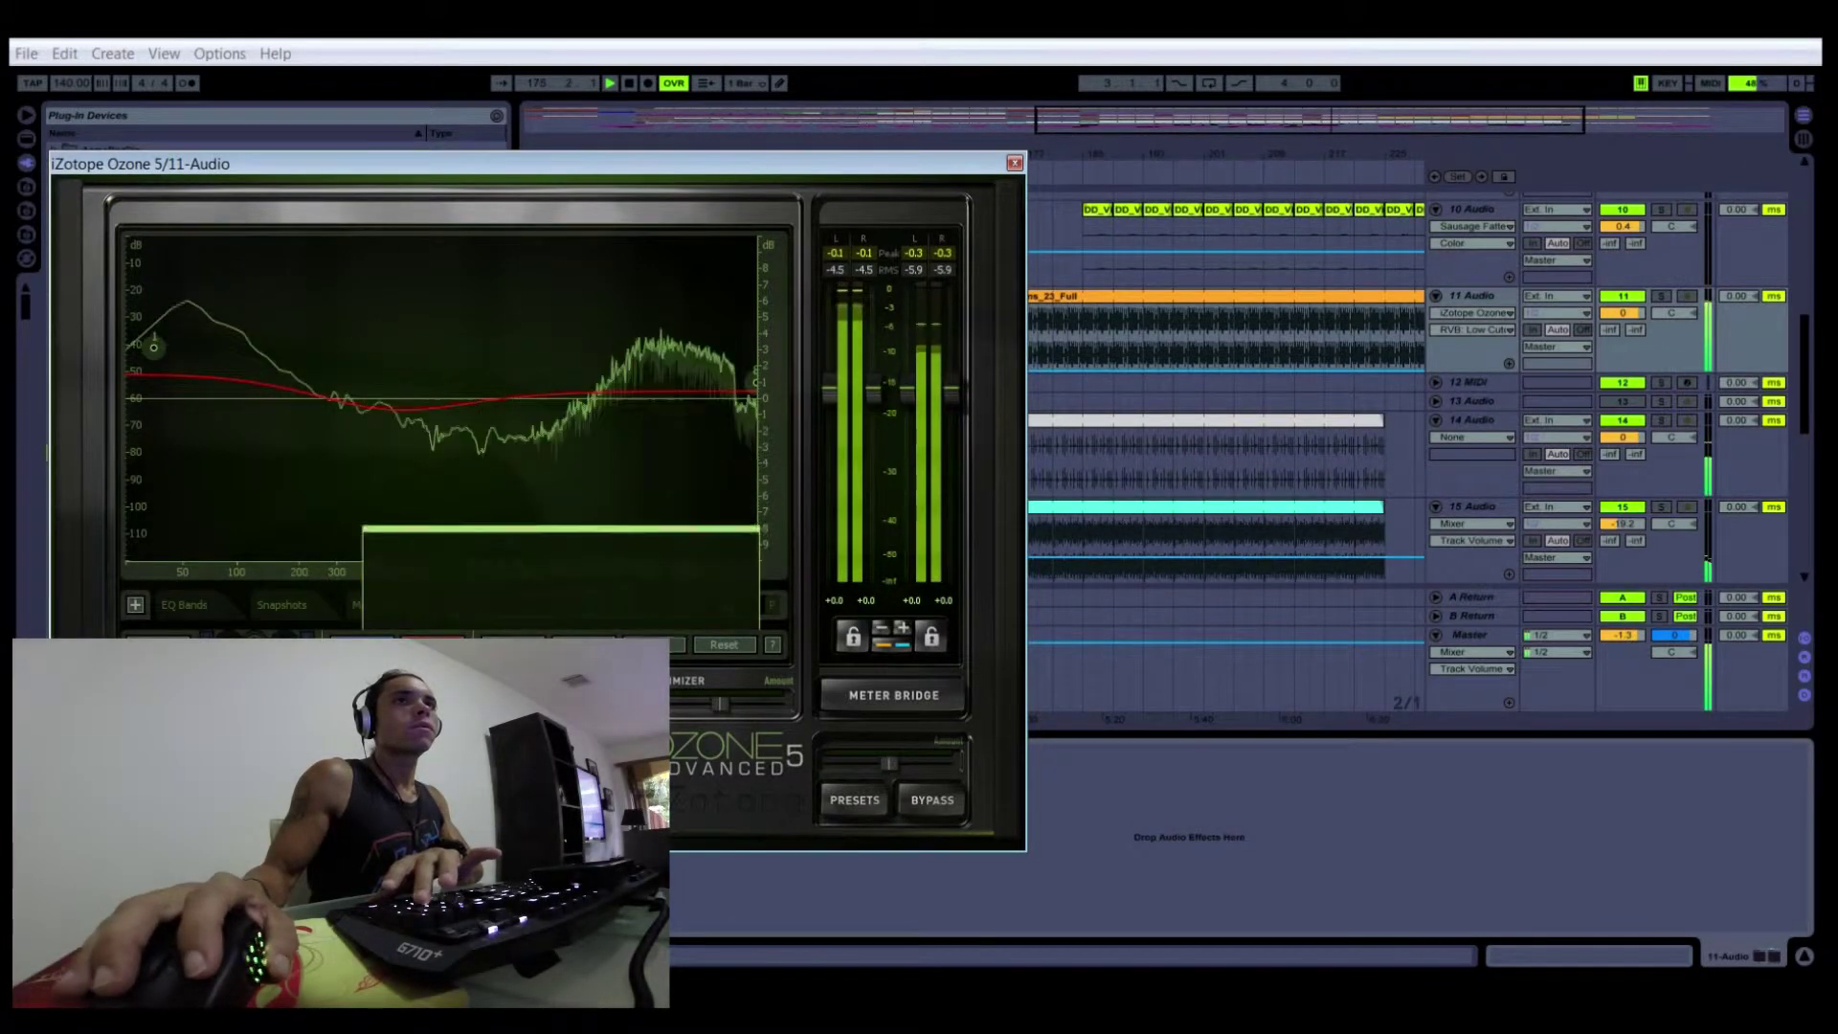
left_click(656, 644)
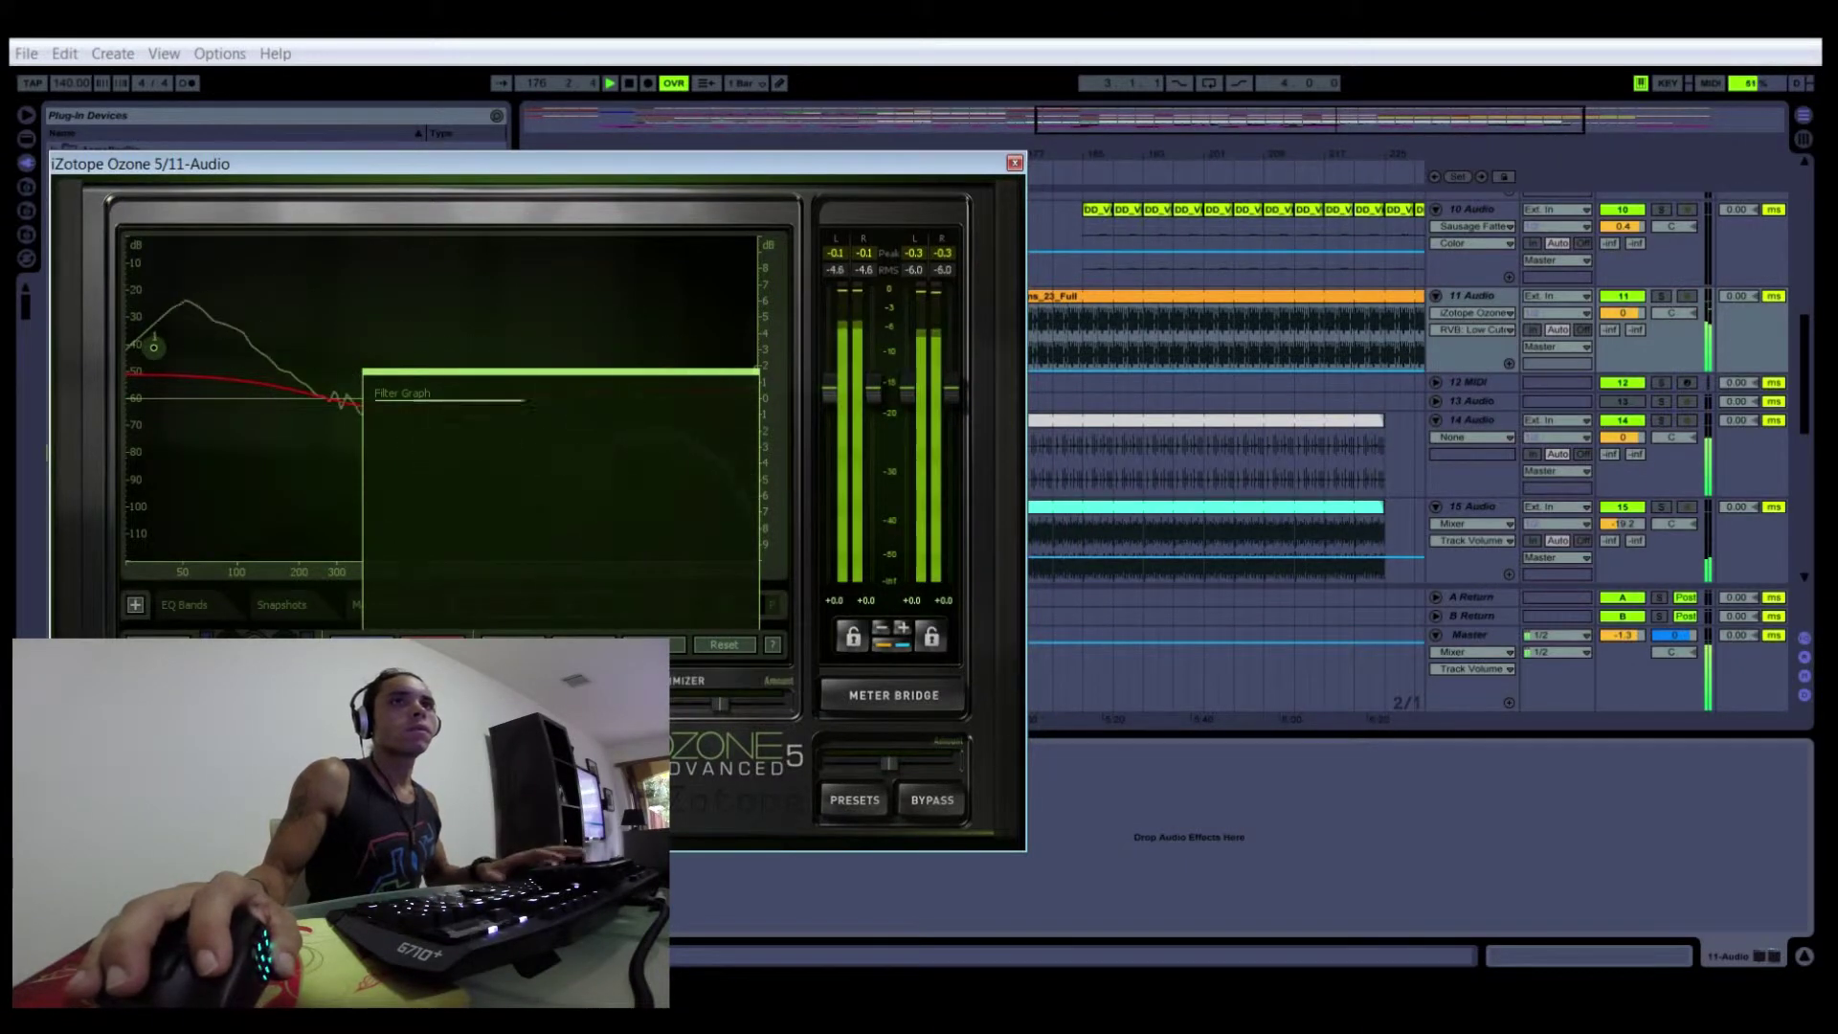
left_click(498, 800)
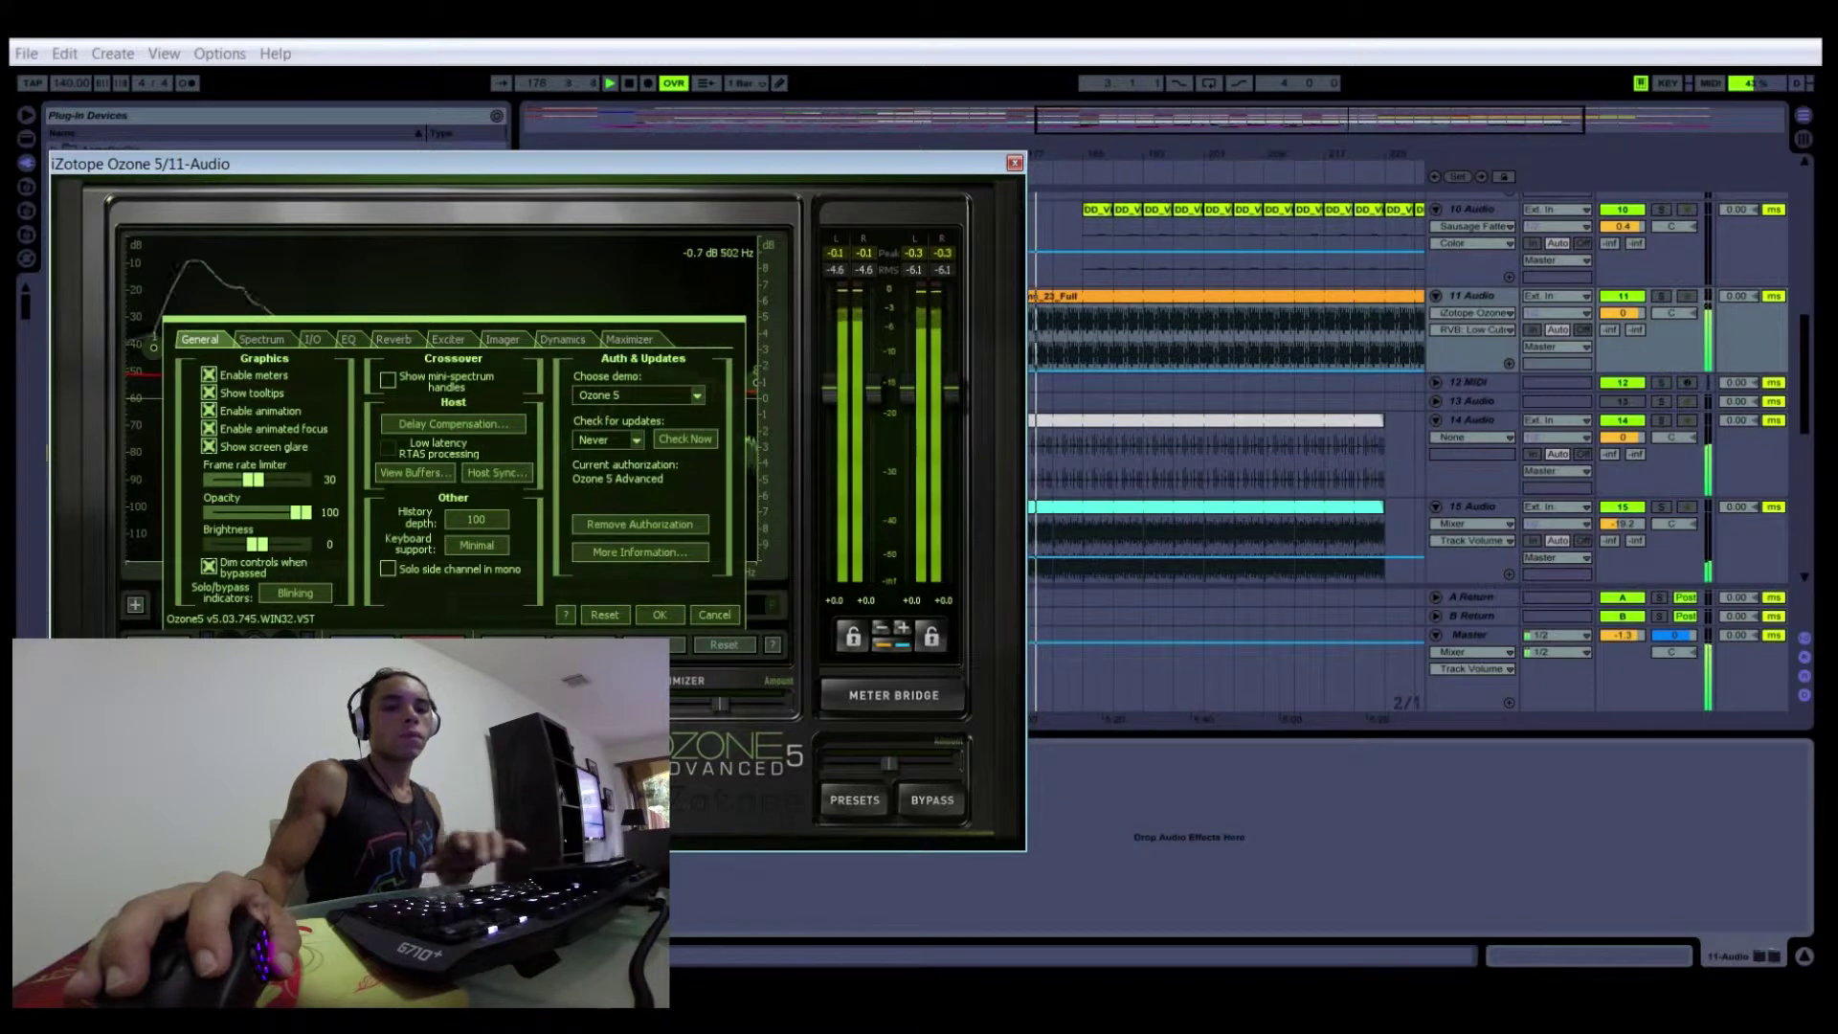
left_click(394, 339)
left_click(494, 396)
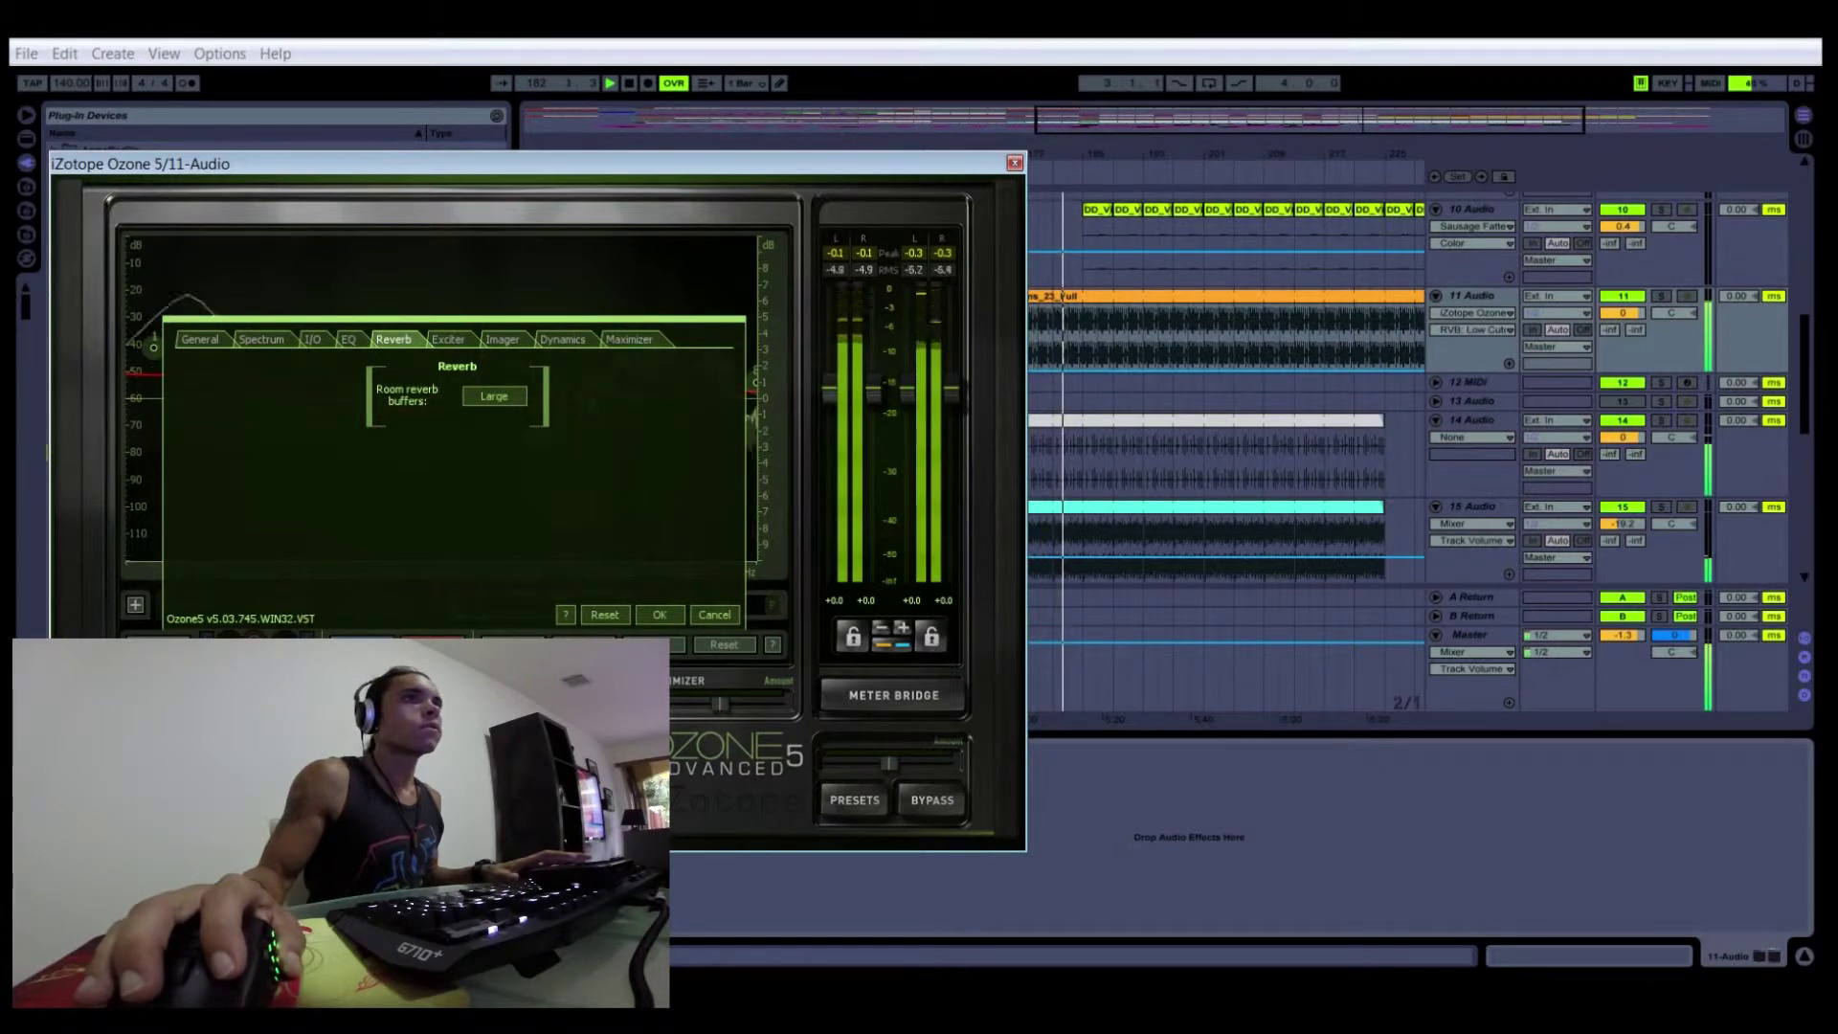
left_click(659, 615)
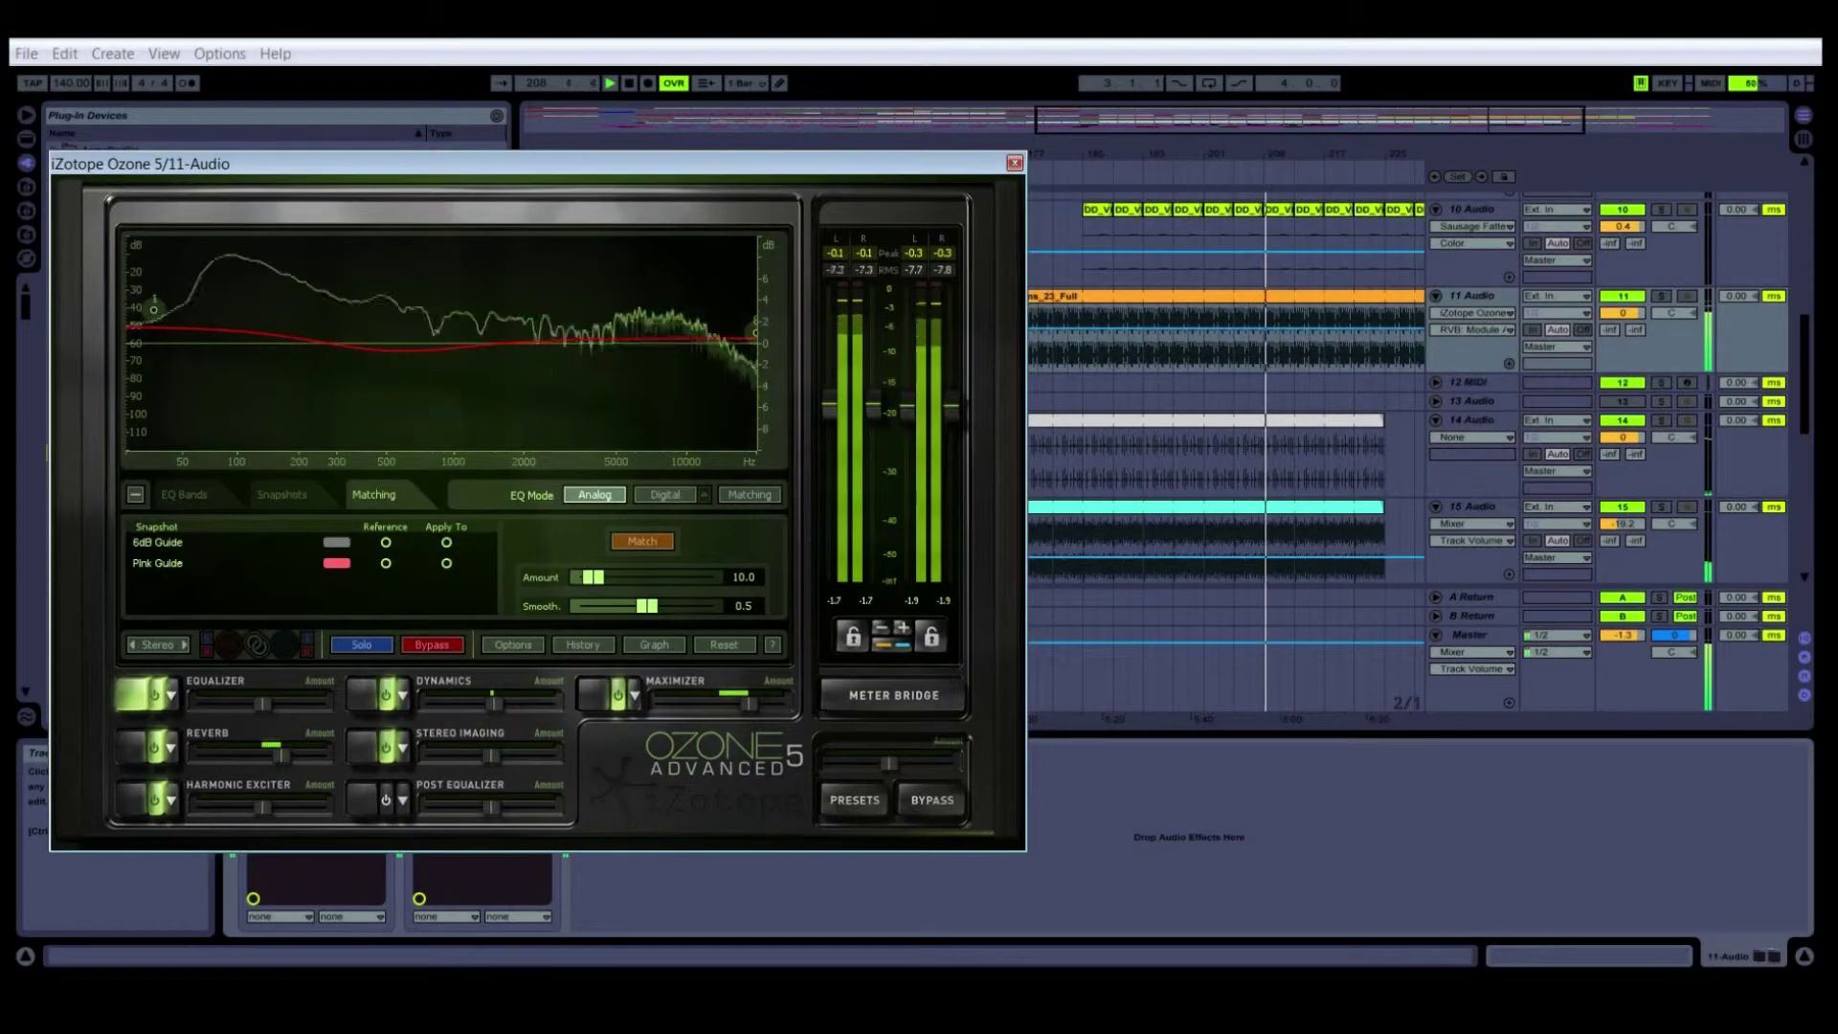
Close the Ozone 5 window and collapse the VSTPlugins 32 bit folder to browse the remaining plug-ins
left_click(1014, 163)
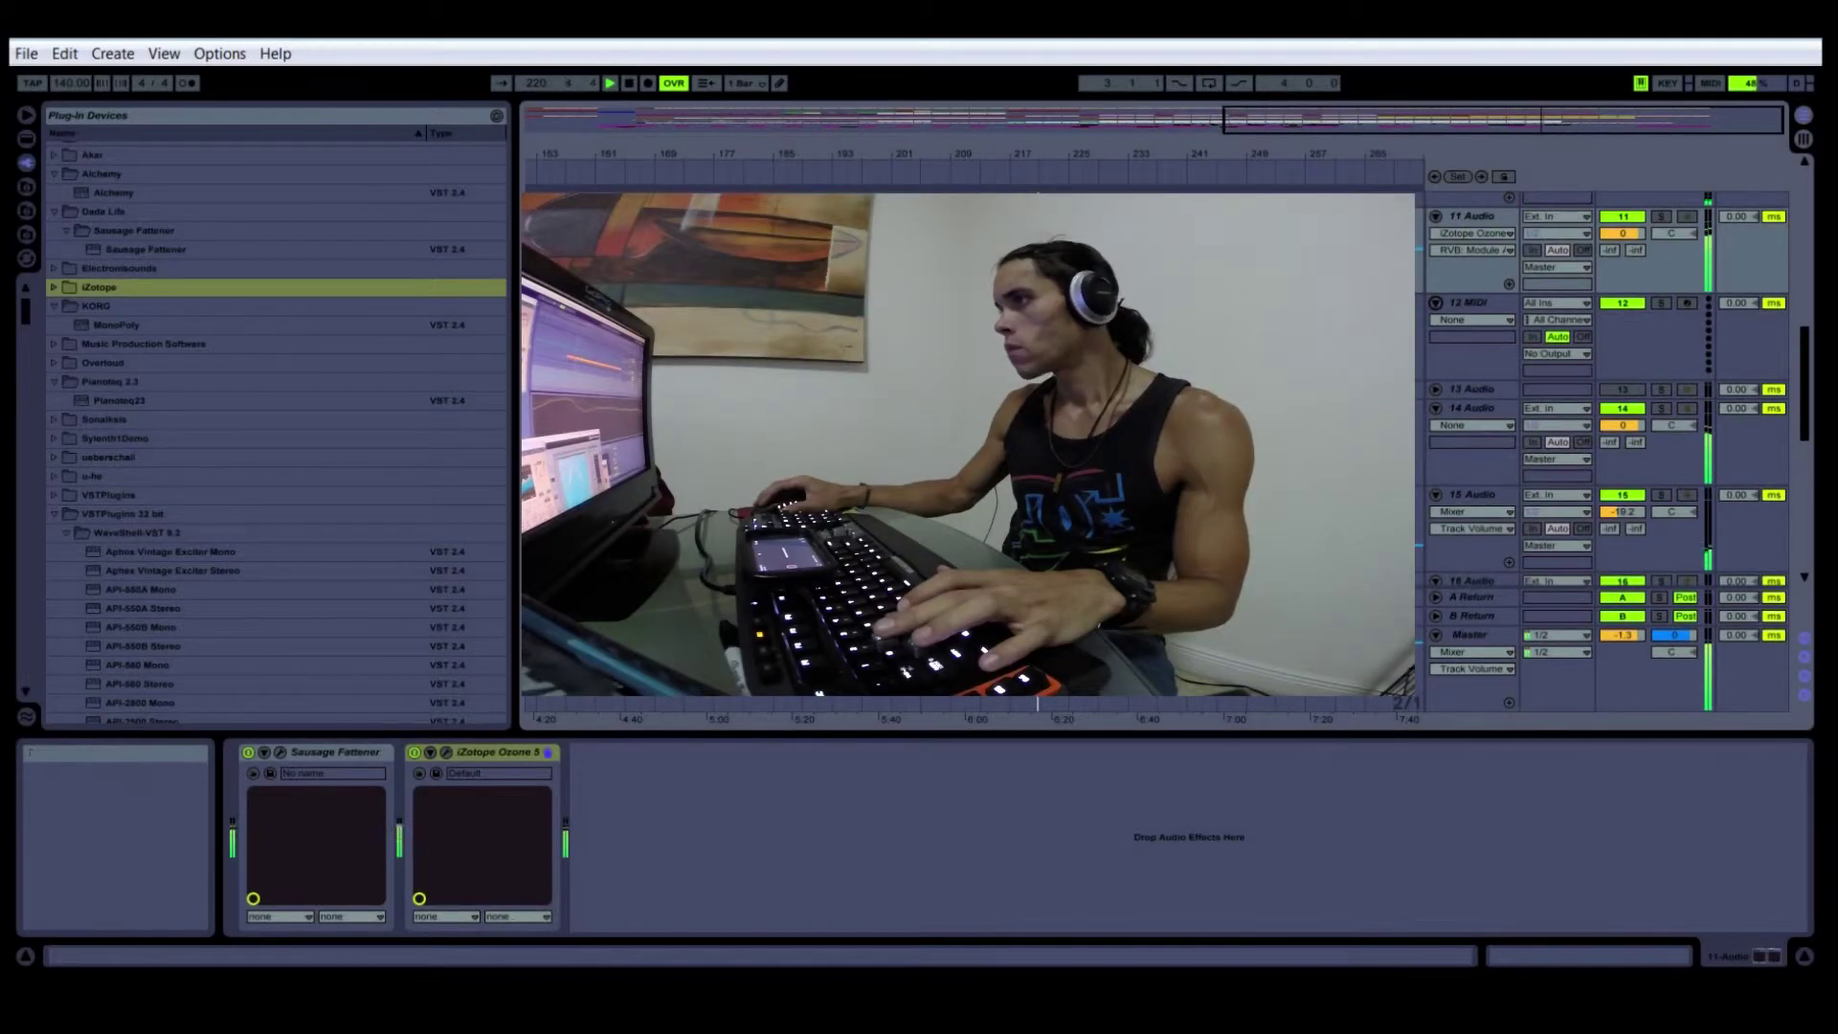
scroll(276, 431, "up", 2)
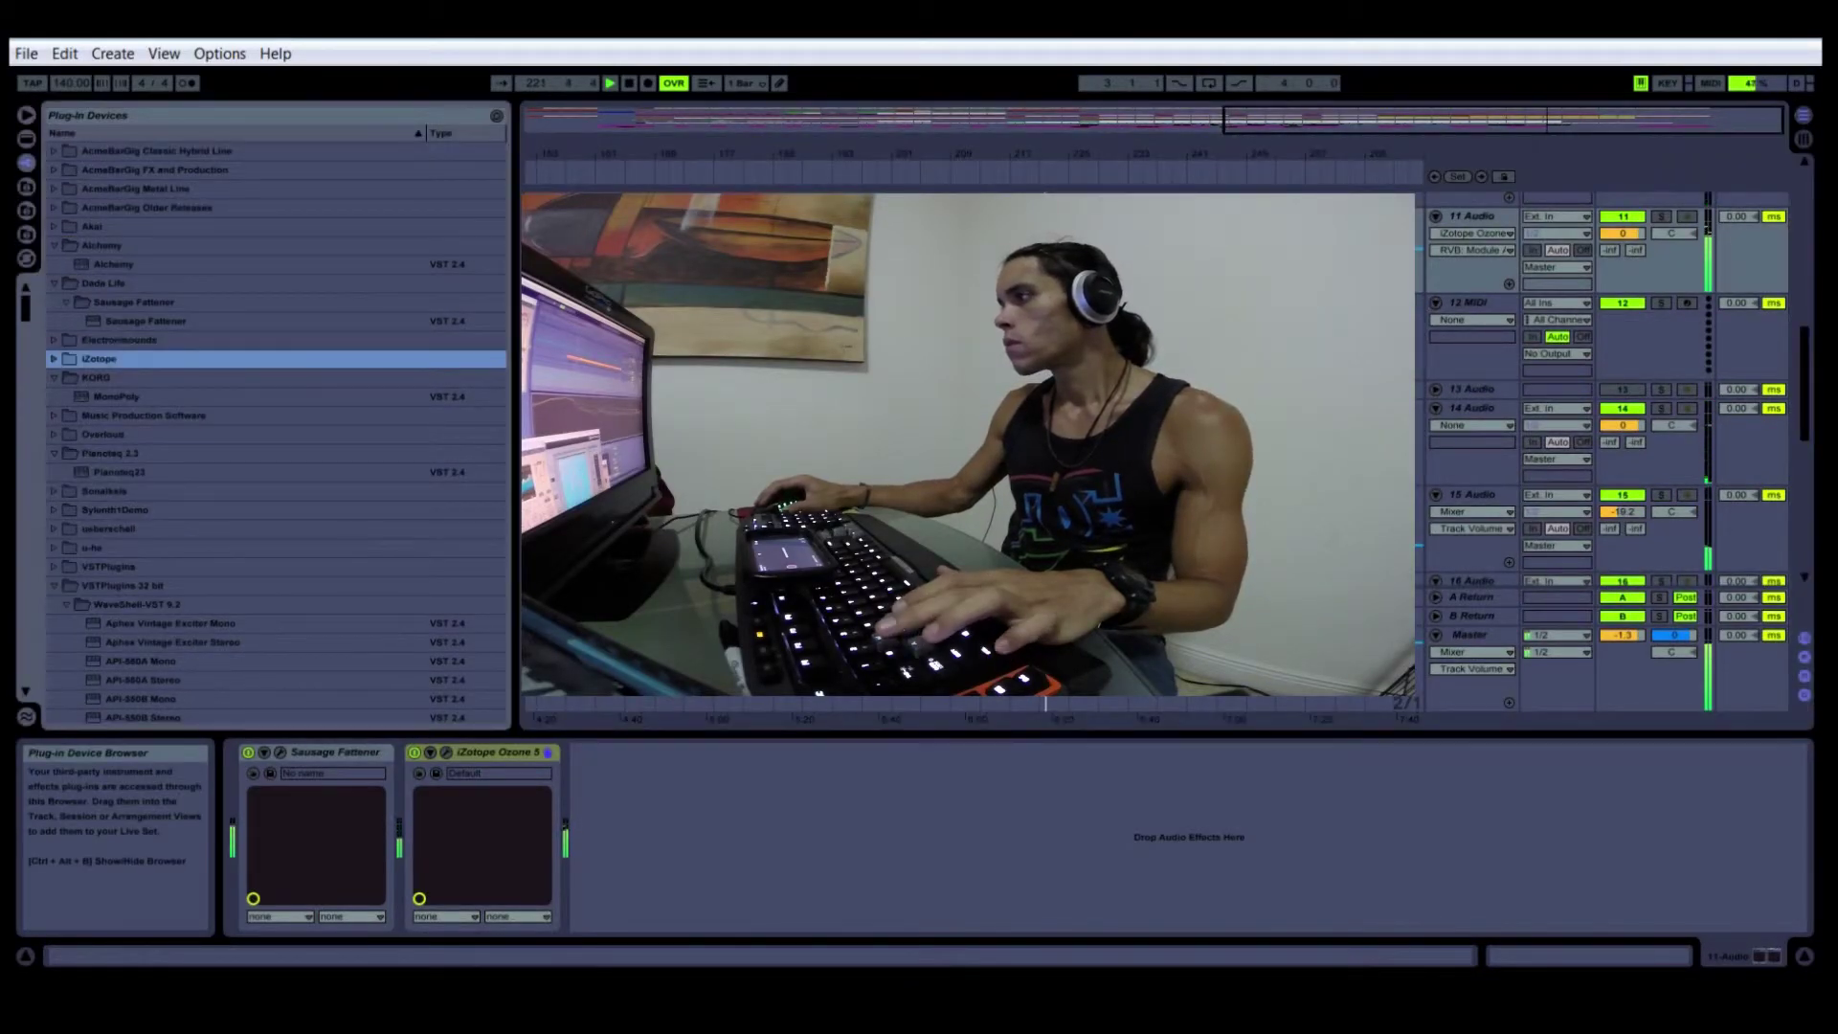
scroll(277, 421, "down", 5)
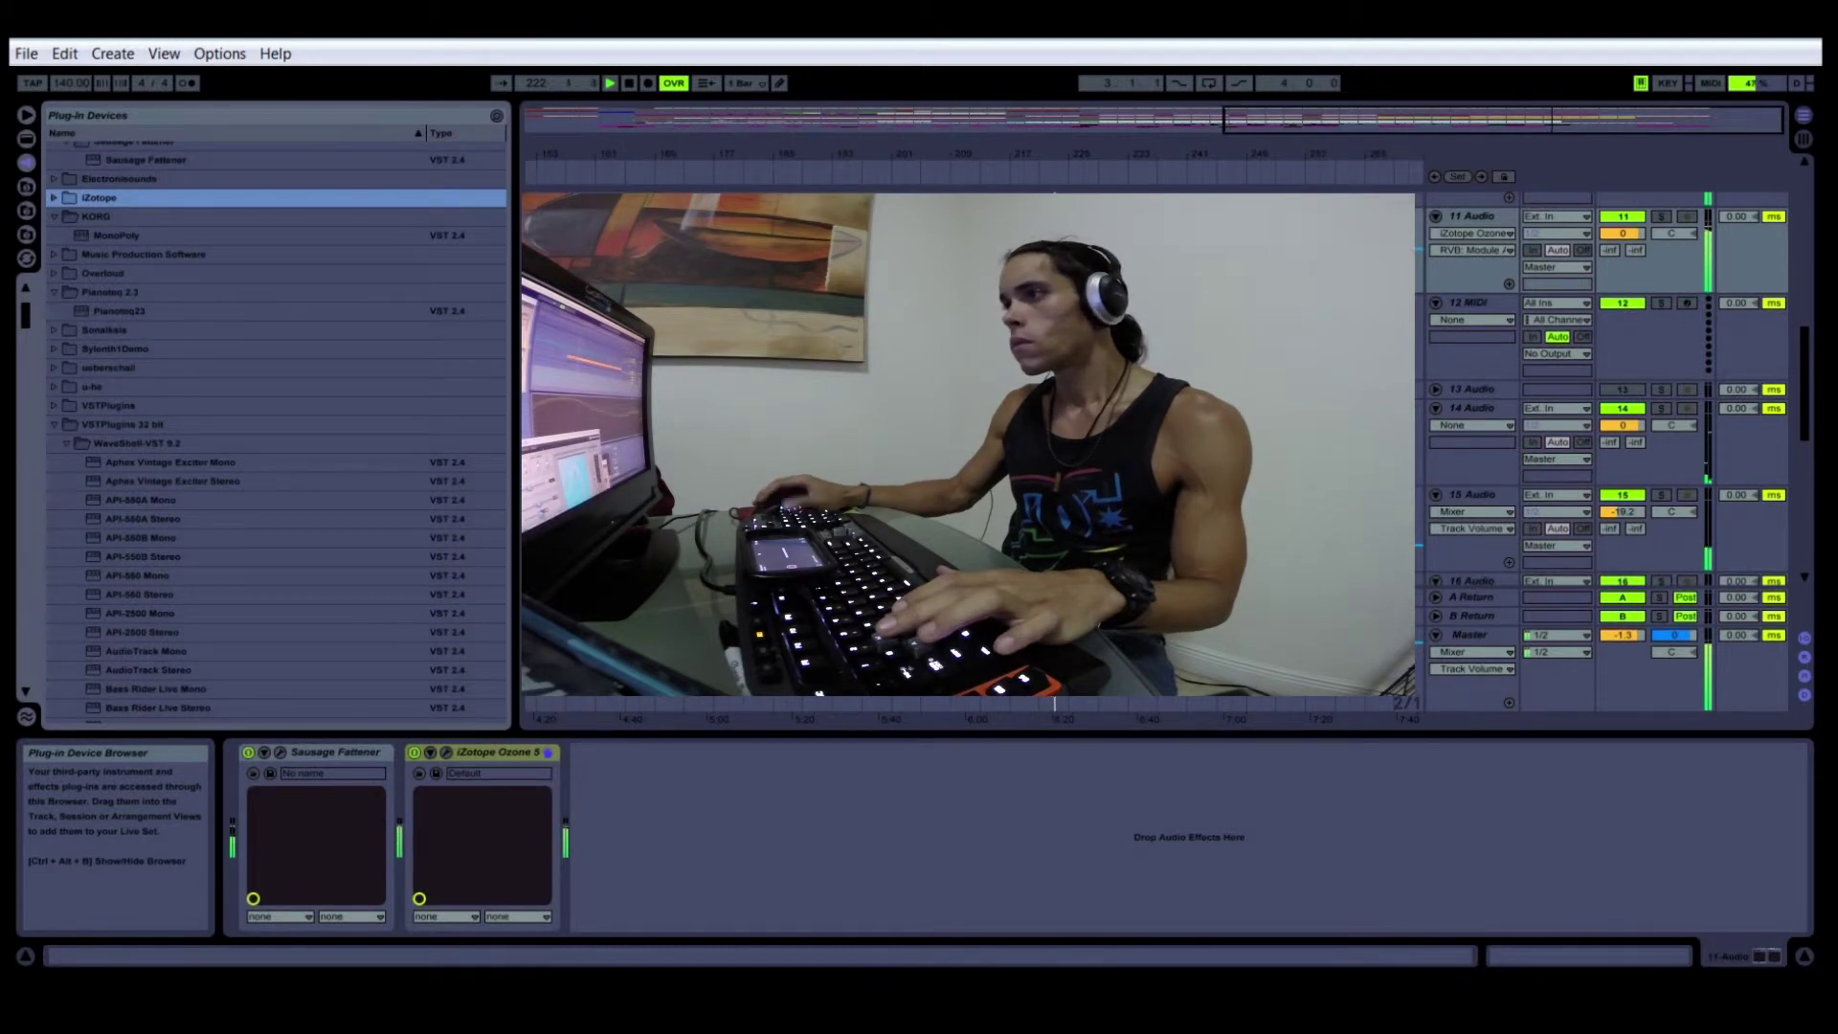
left_click(54, 424)
scroll(276, 430, "down", 5)
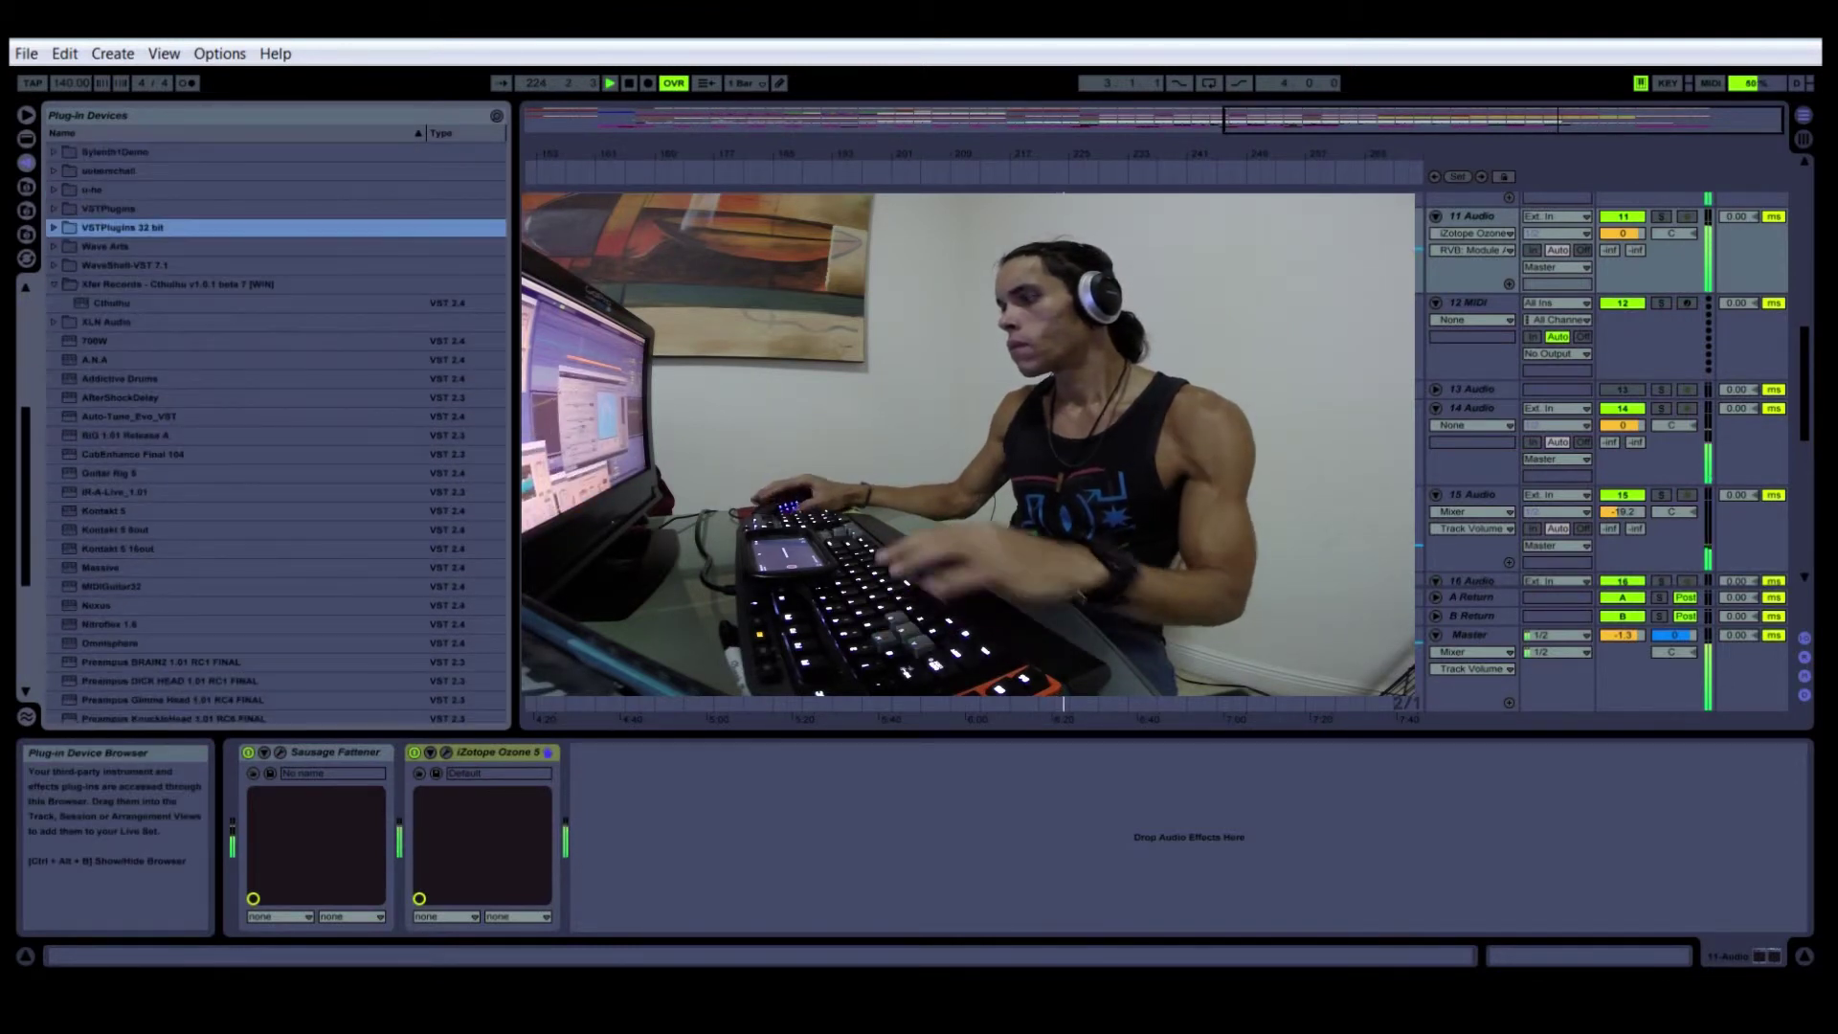
Load the Massive synth onto the 12 MIDI track and move its window clear of the edge of the plug-in browser
key("m")
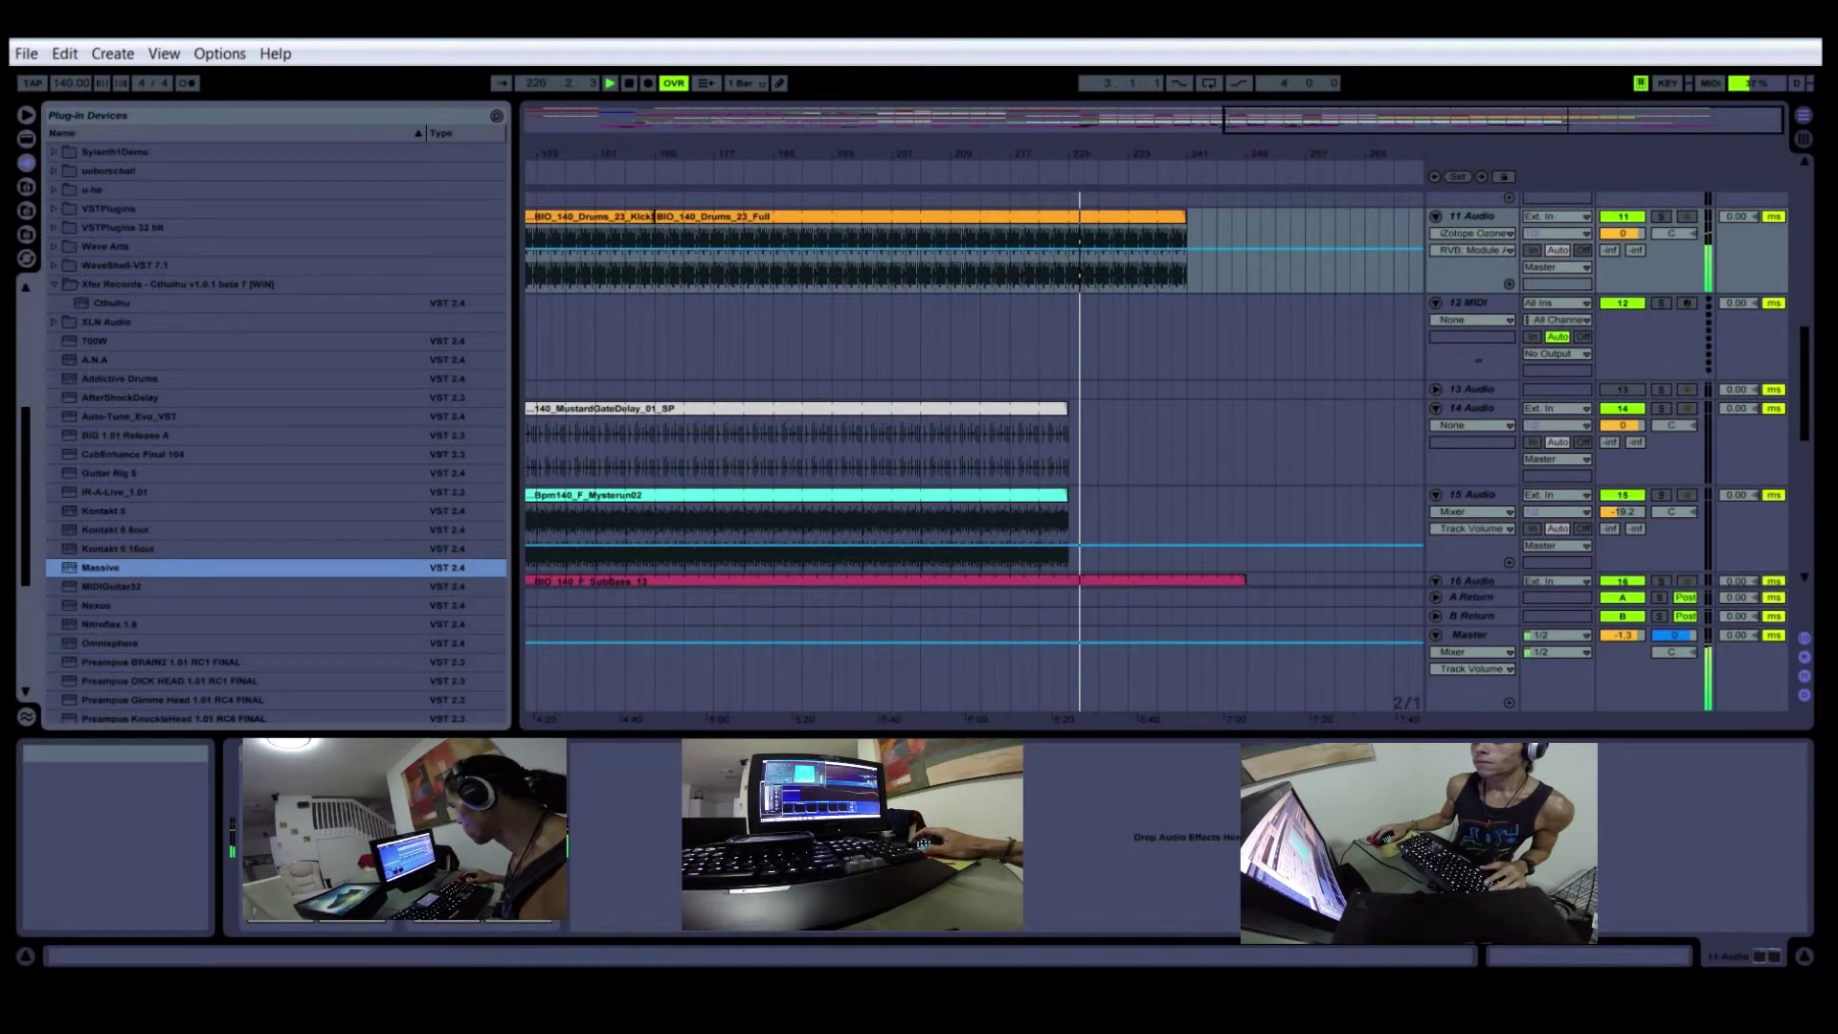
key("Return")
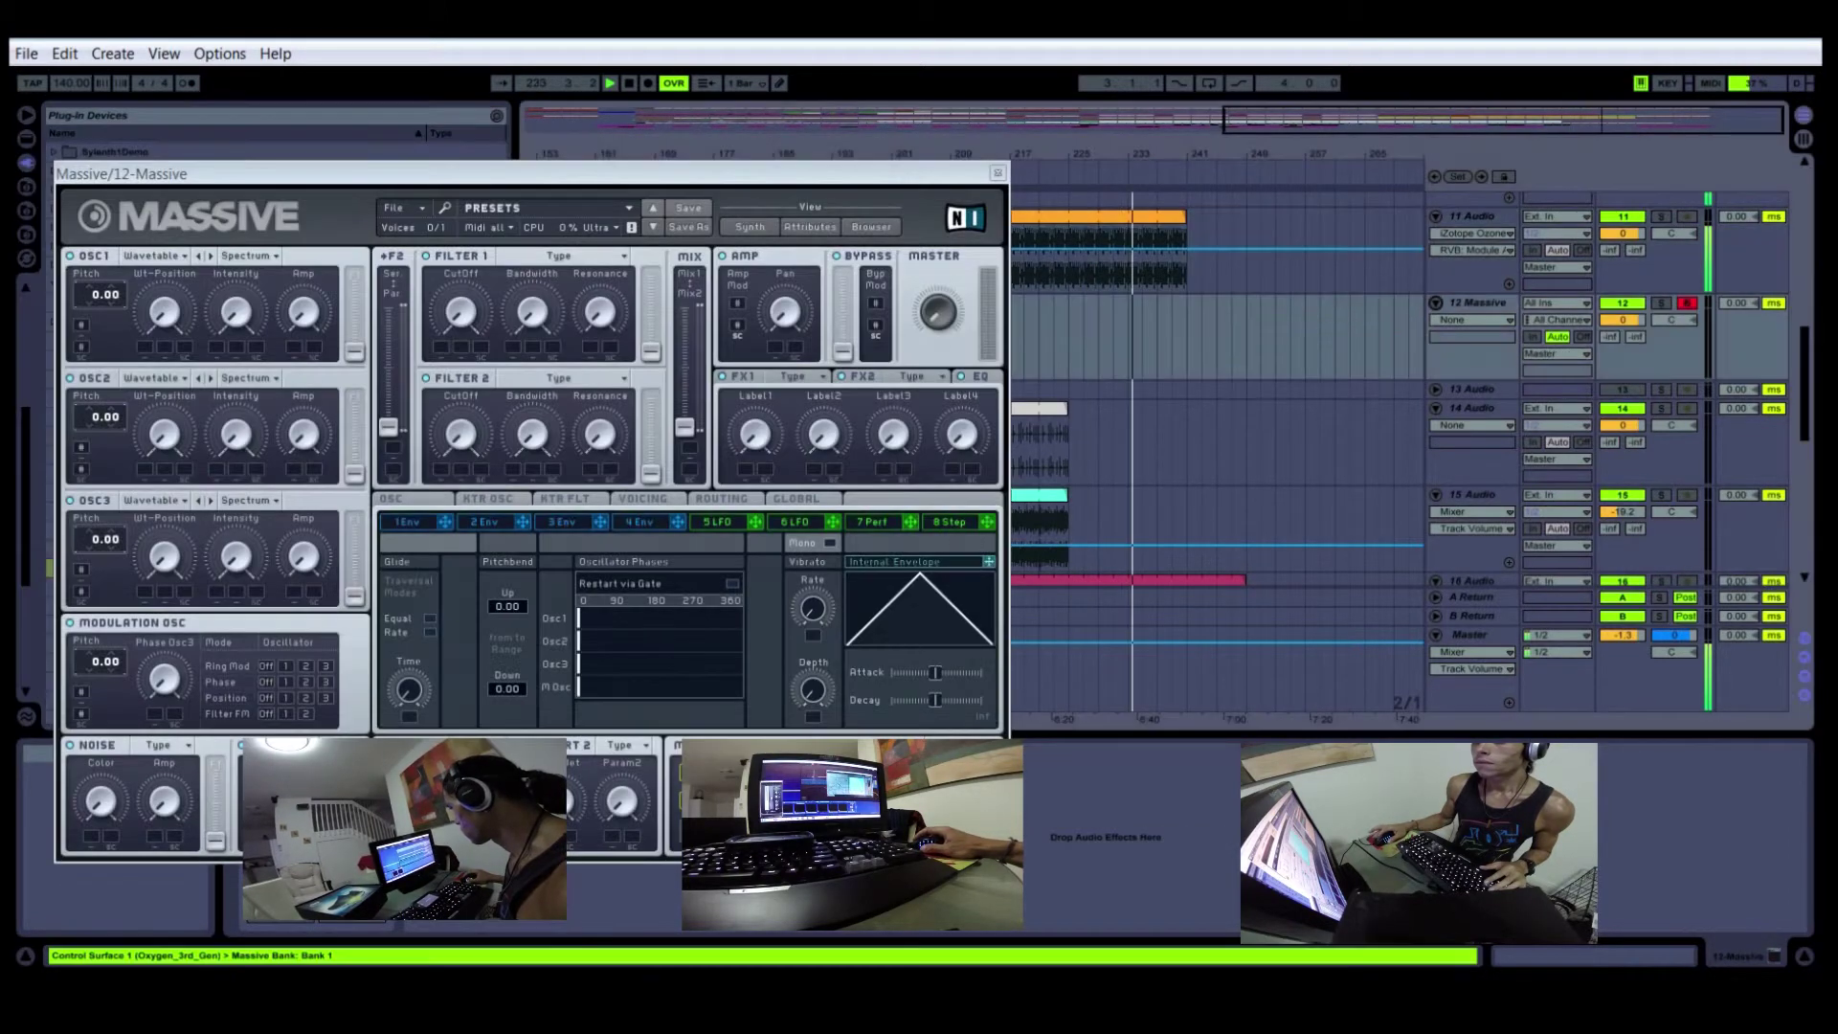
left_click_drag(527, 173, 609, 169)
left_click_drag(369, 168, 392, 130)
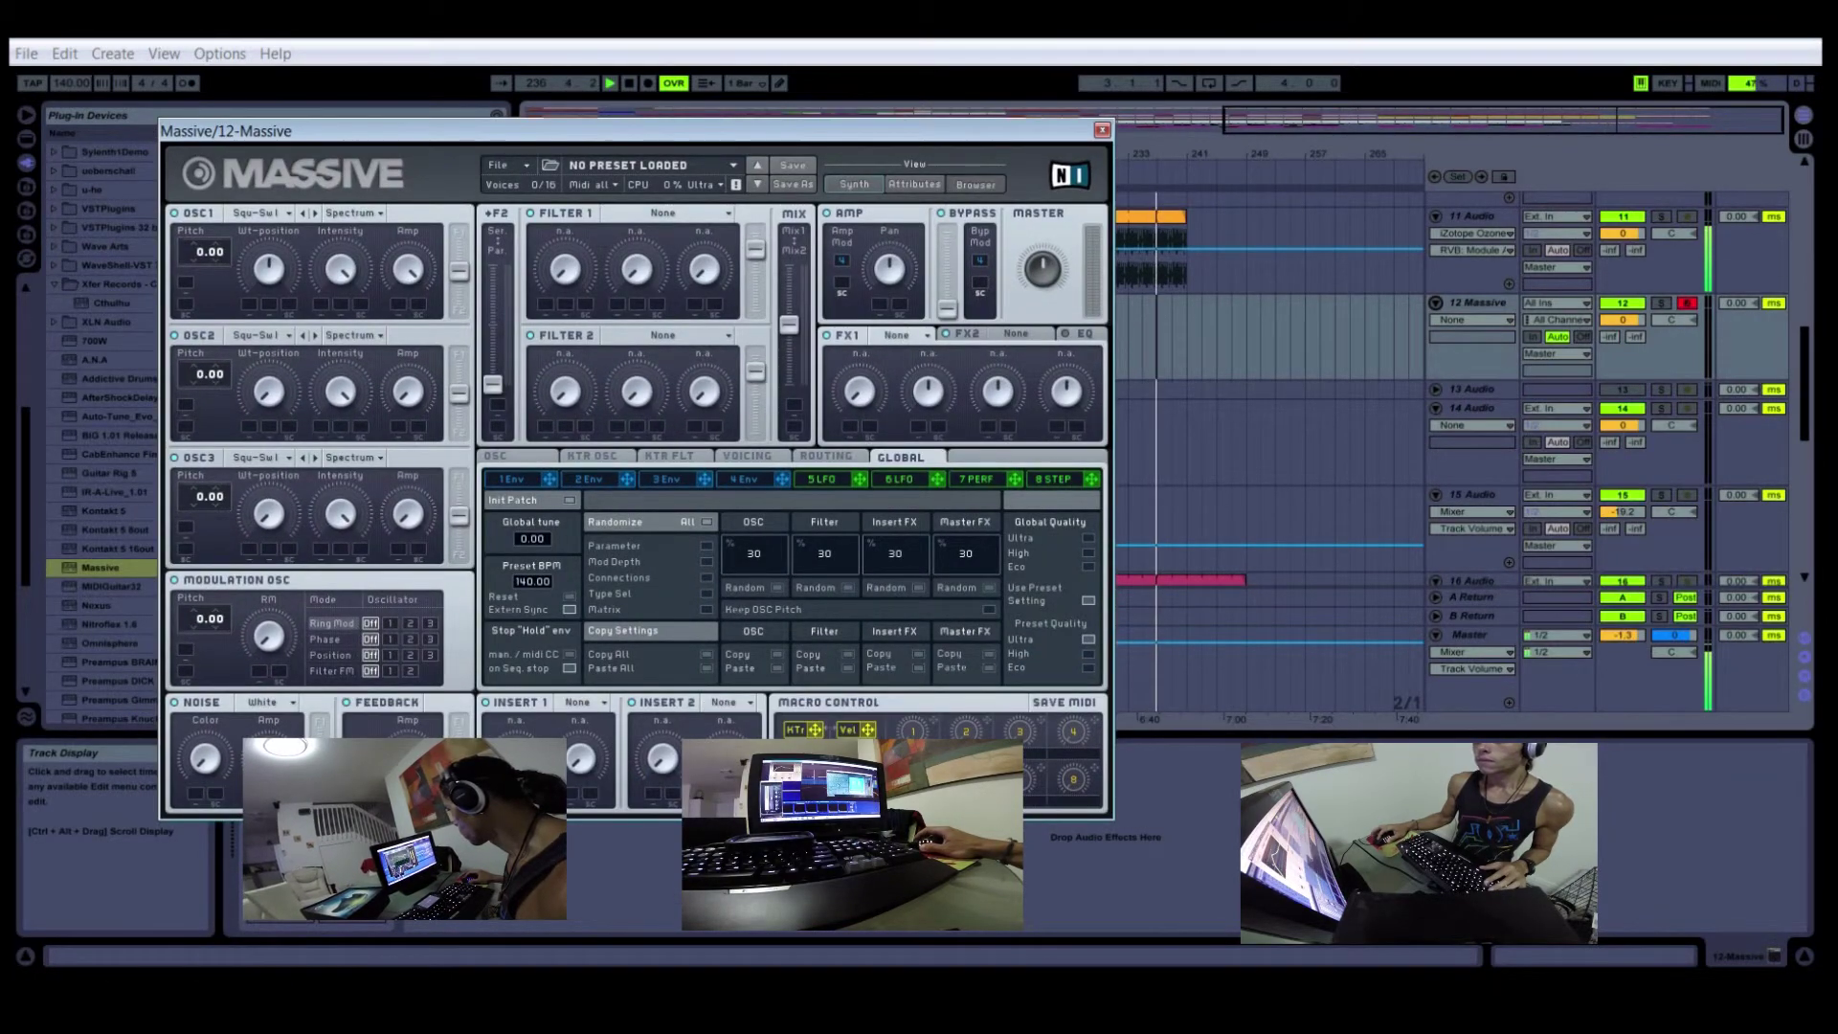
Open Massive's preset browser and audition the sounds in order from 005_Classic through 029_Candy, ending with 036_BeatDown loaded
left_click(975, 184)
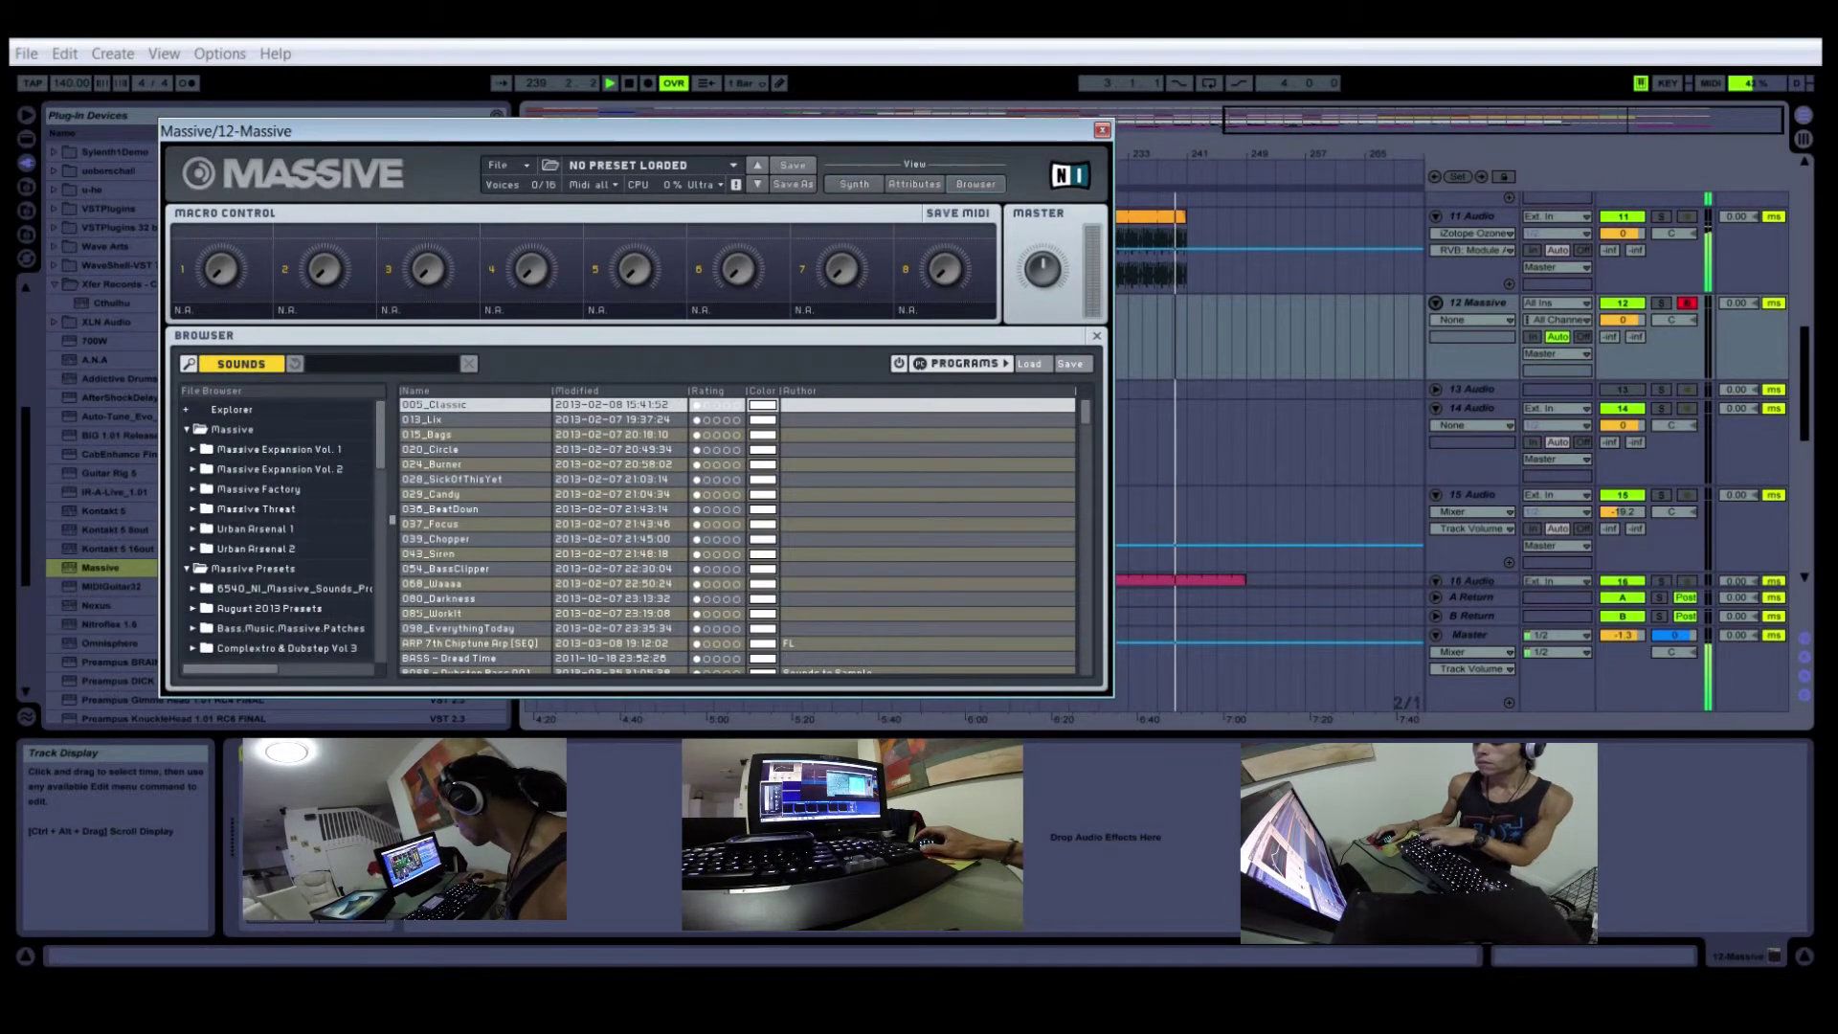
double_click(469, 405)
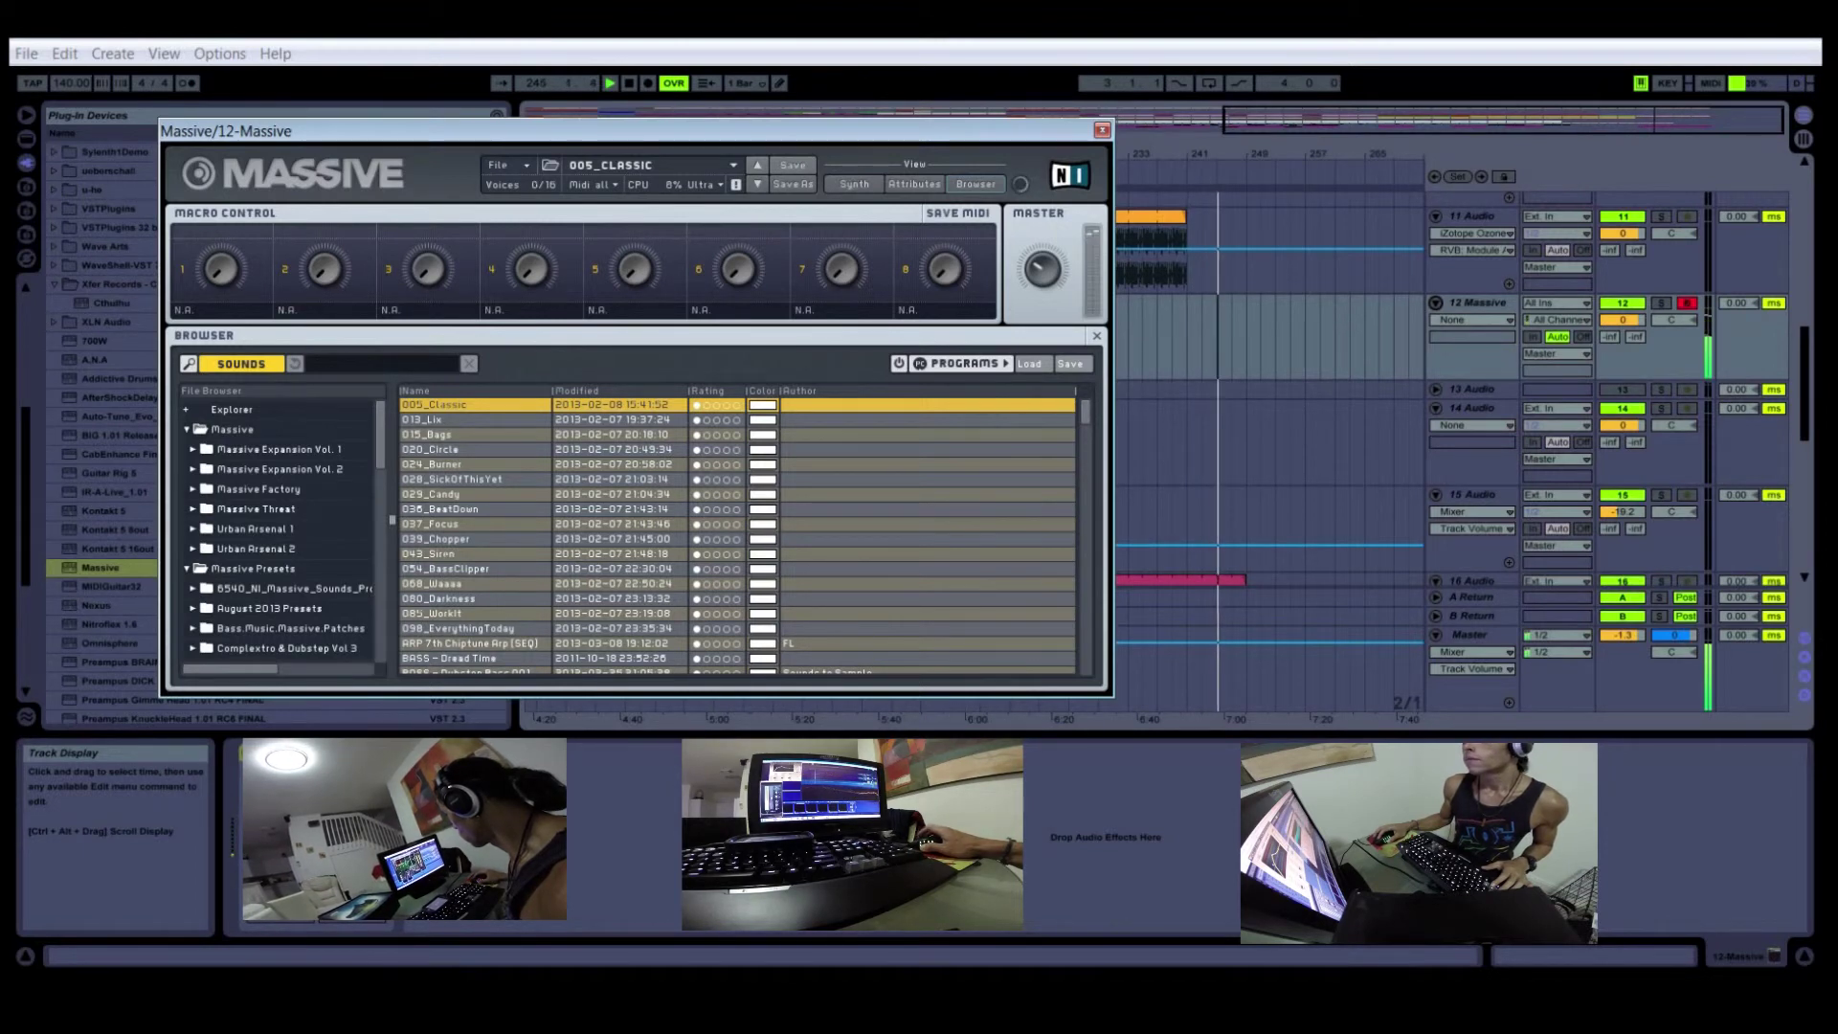
double_click(469, 419)
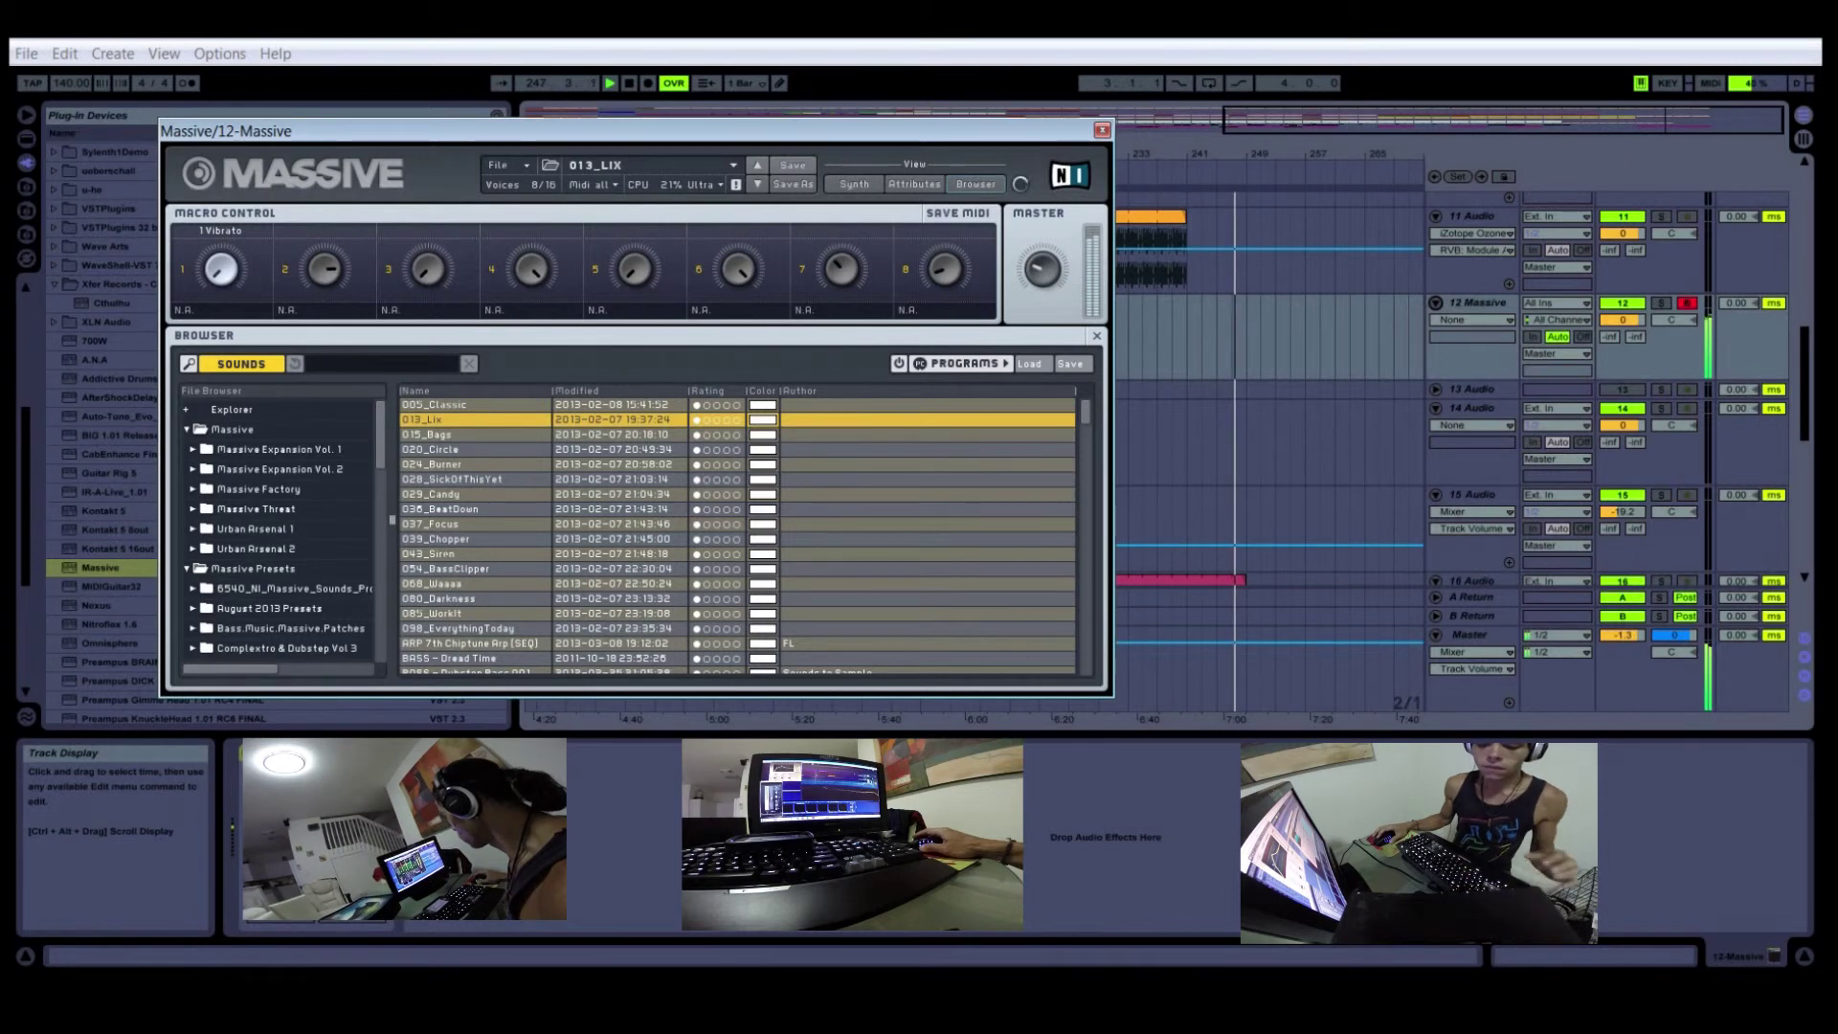
double_click(469, 435)
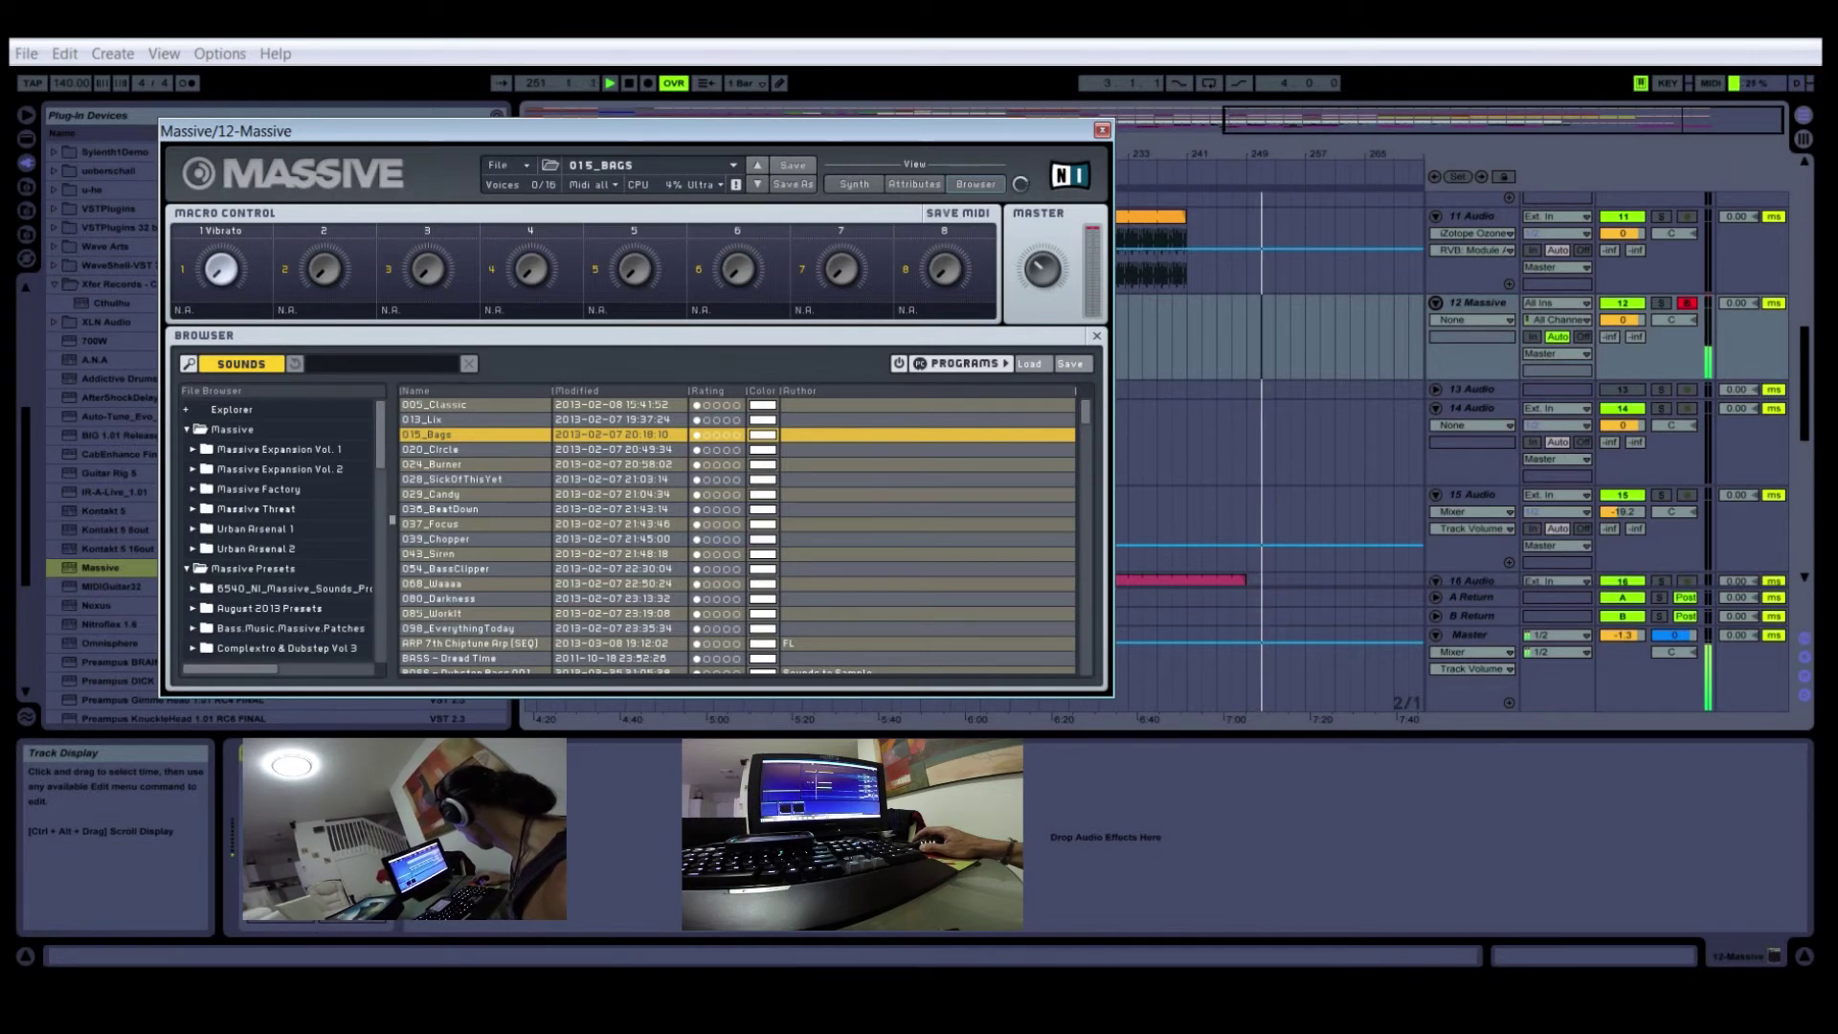
double_click(469, 449)
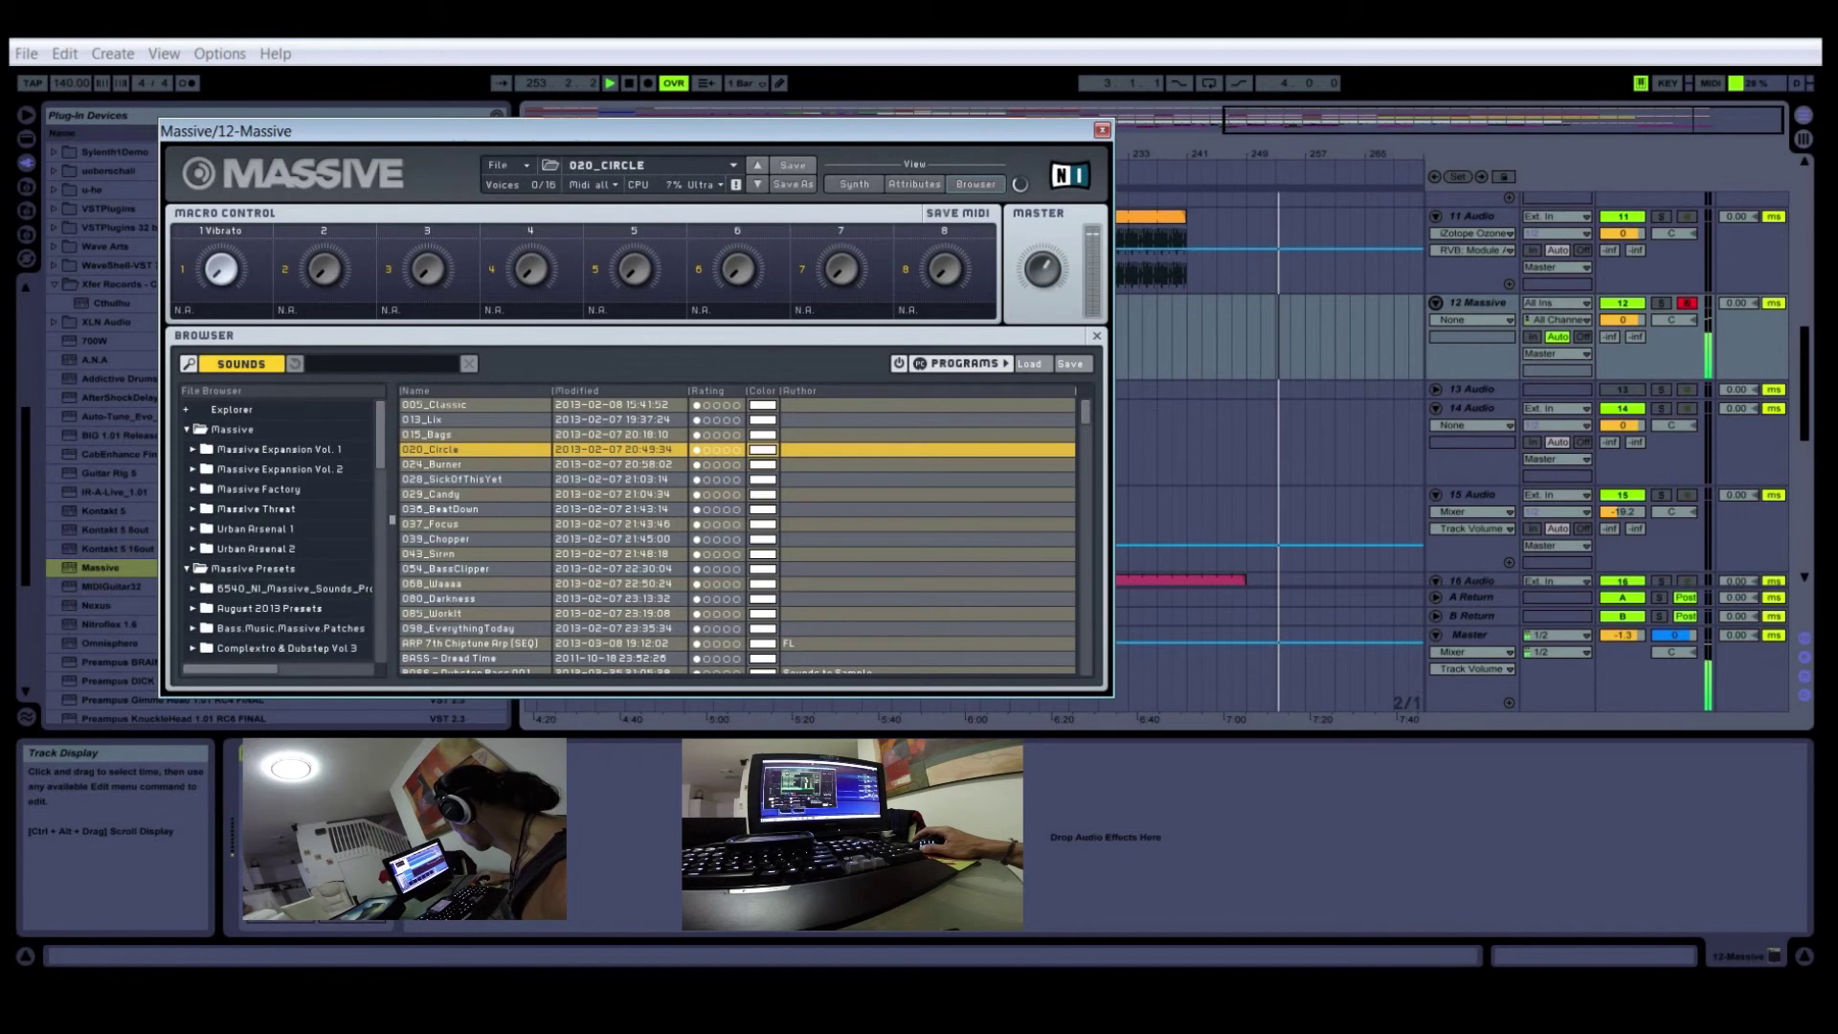
double_click(469, 464)
double_click(469, 479)
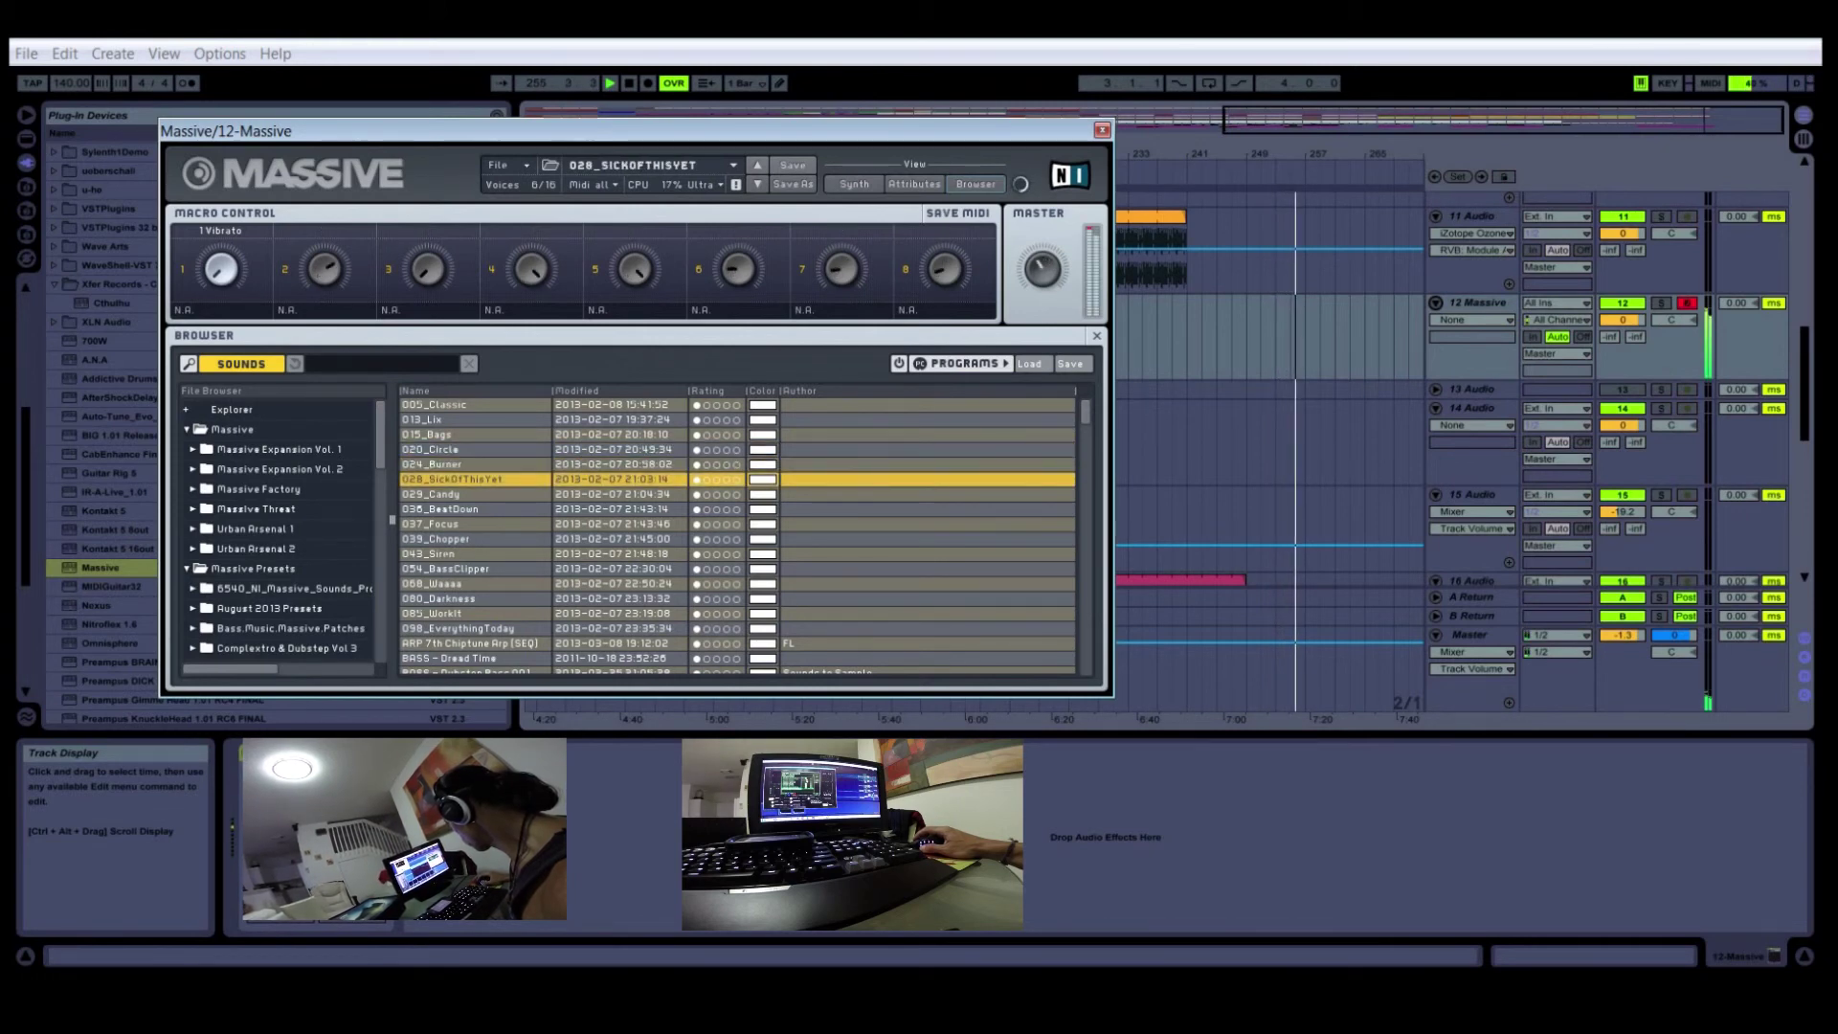
double_click(469, 494)
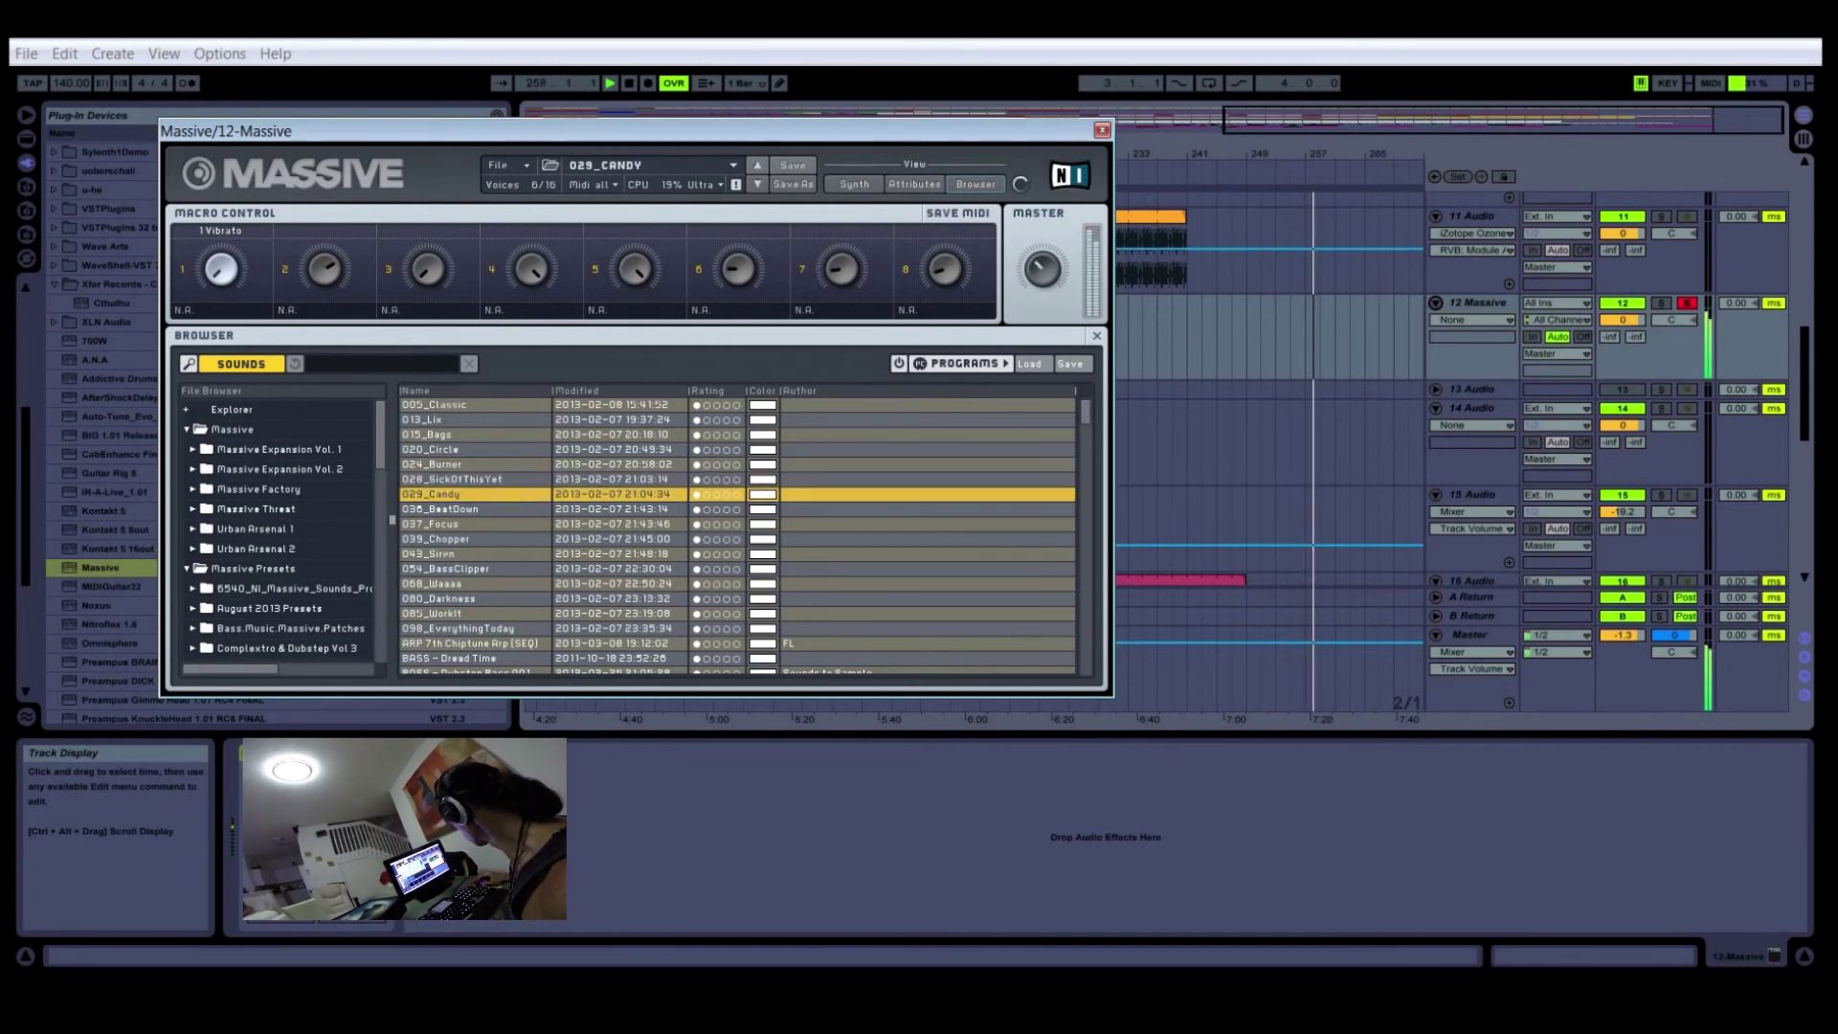
double_click(469, 510)
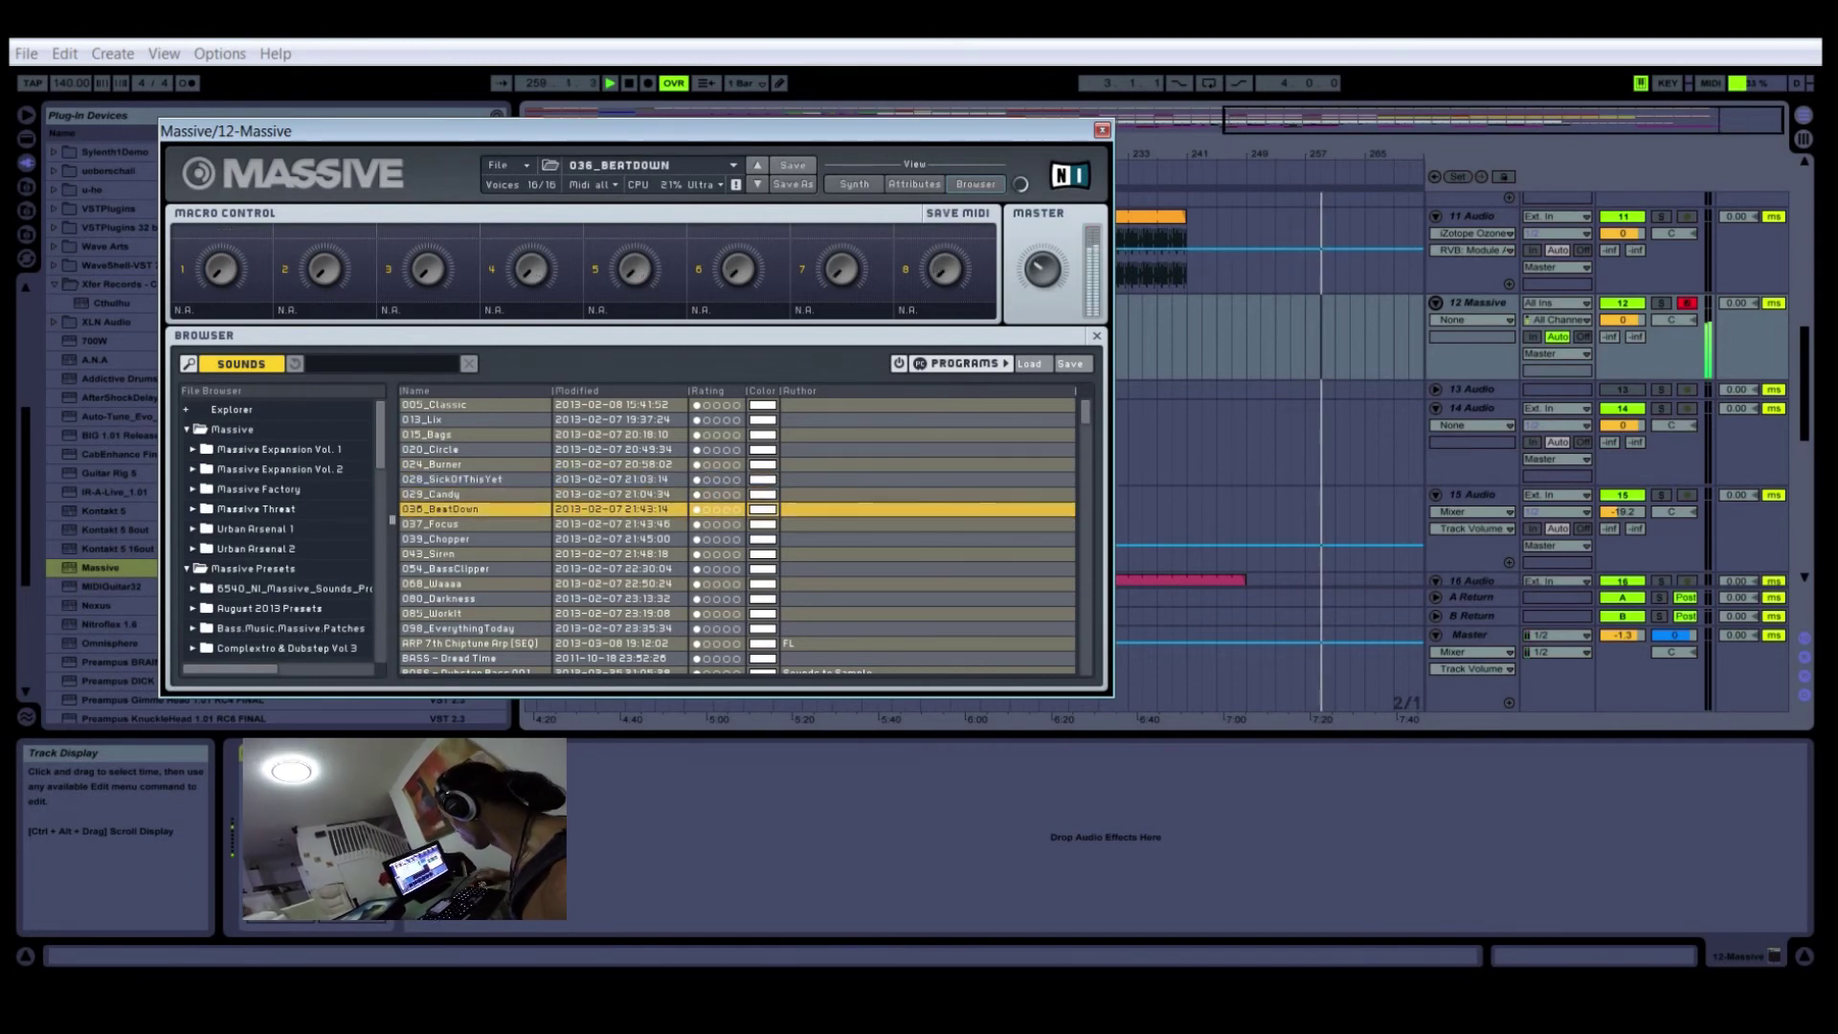